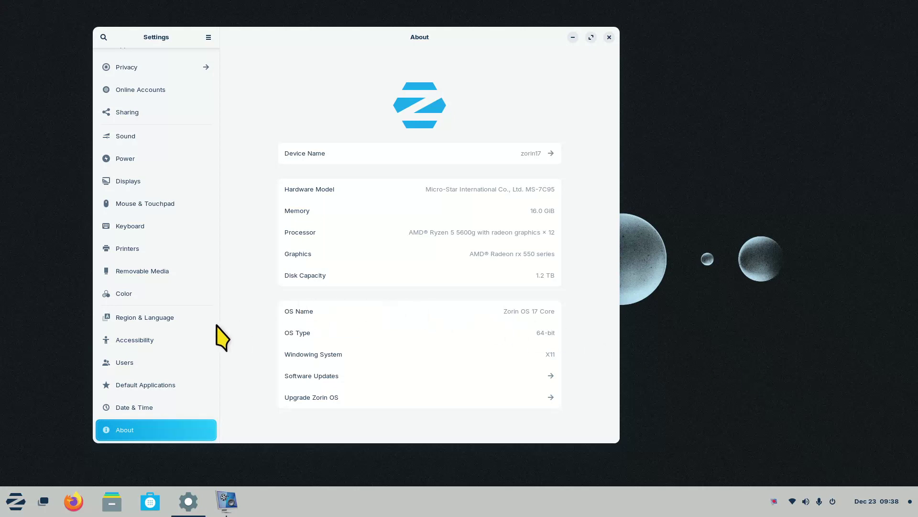
Review the display settings and available resolutions, return to the system's About information, and close Settings
left_click(142, 178)
left_click(515, 124)
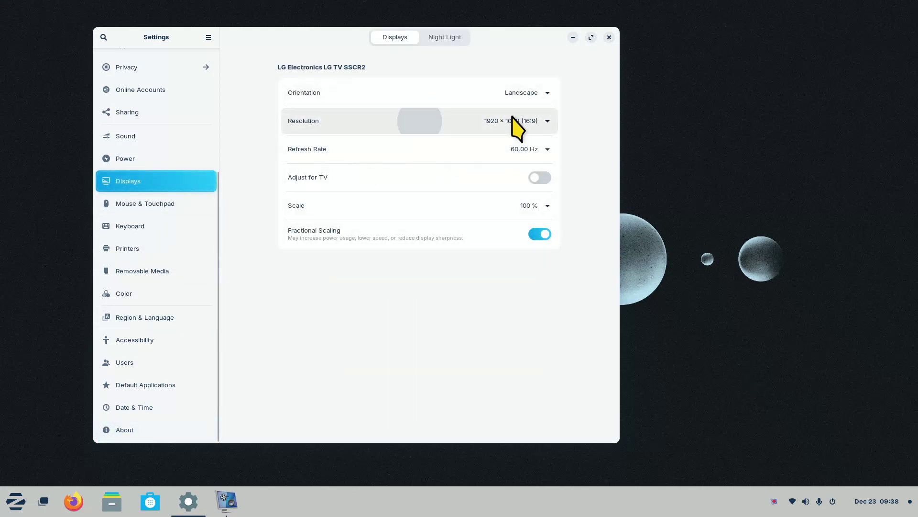
left_click(587, 92)
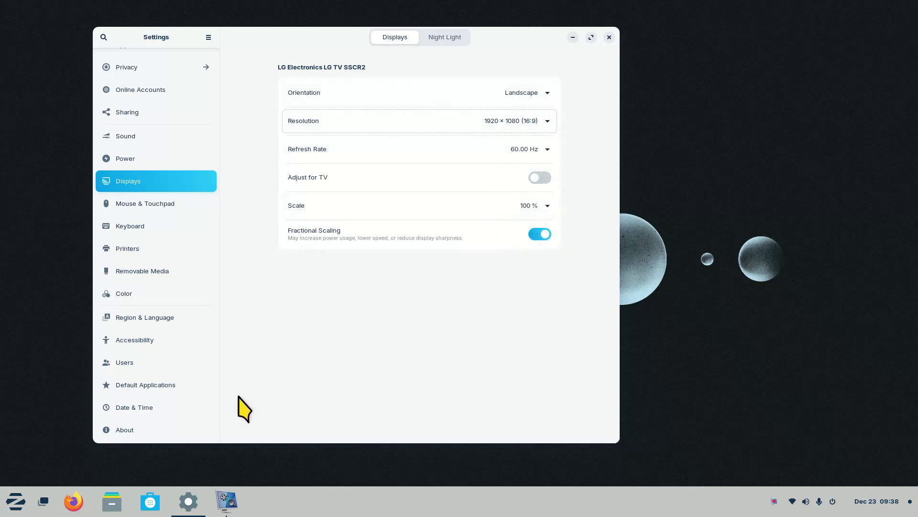
left_click(125, 434)
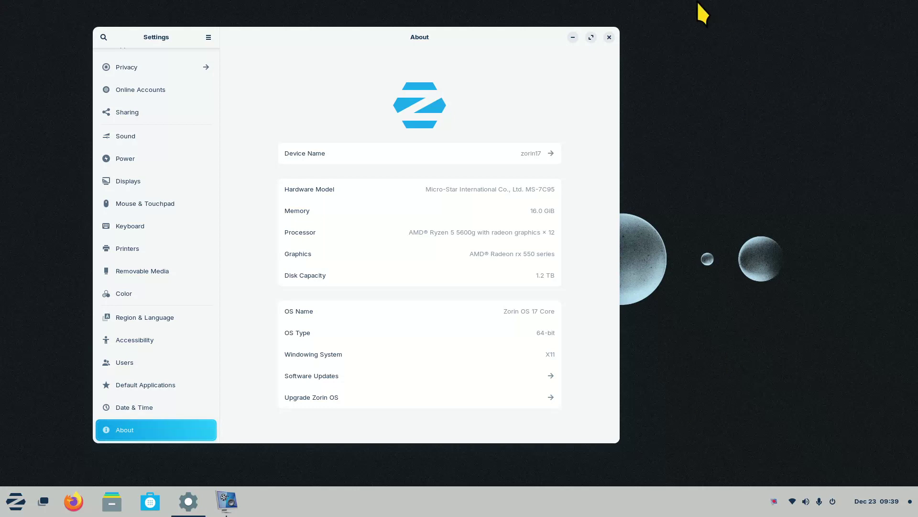
left_click(609, 37)
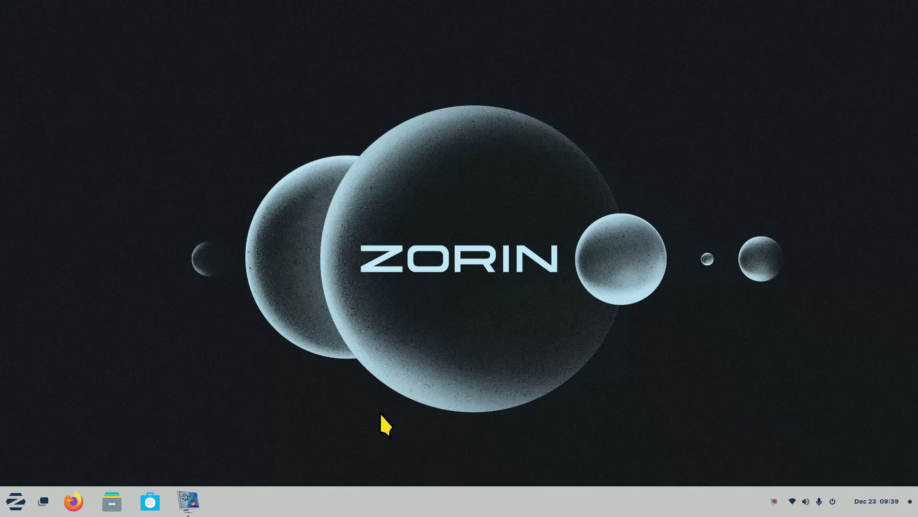
Open the Weather app from the Accessories category, compare its daily and hourly San Diego forecasts, and close it
left_click(15, 499)
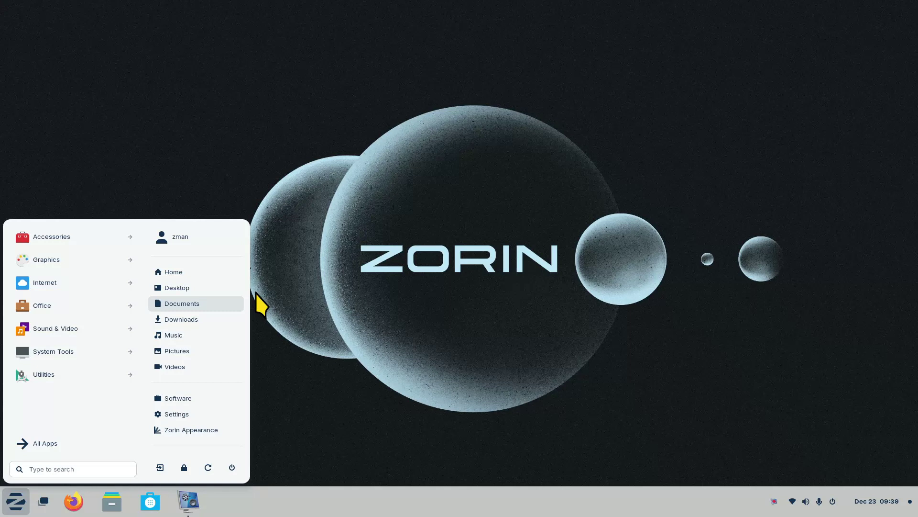
left_click(69, 241)
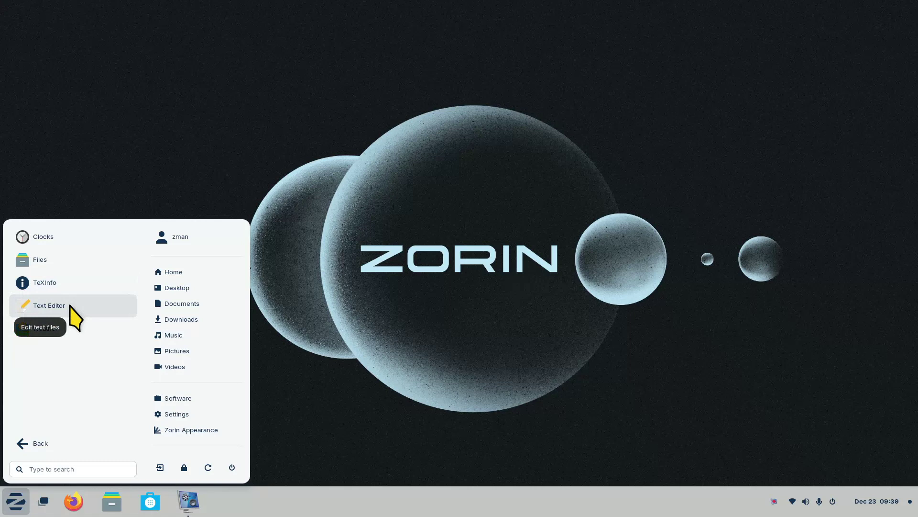
left_click(42, 331)
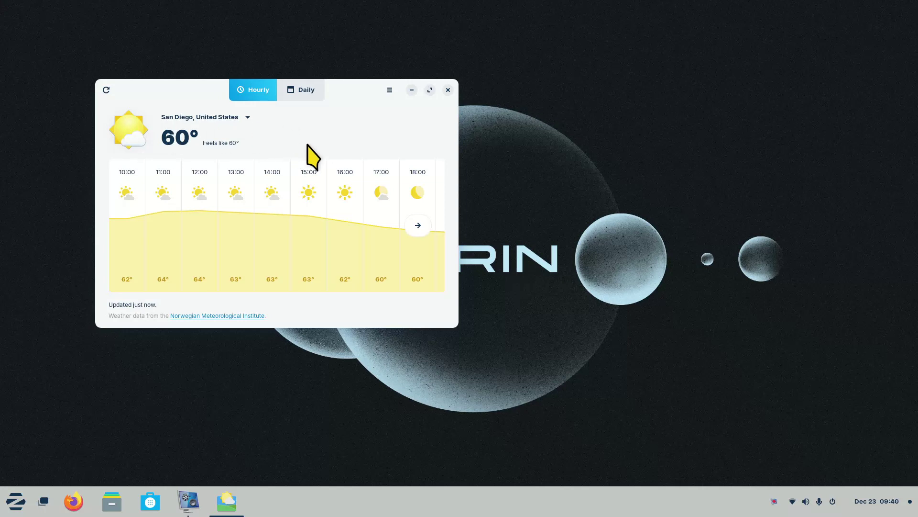
left_click(289, 95)
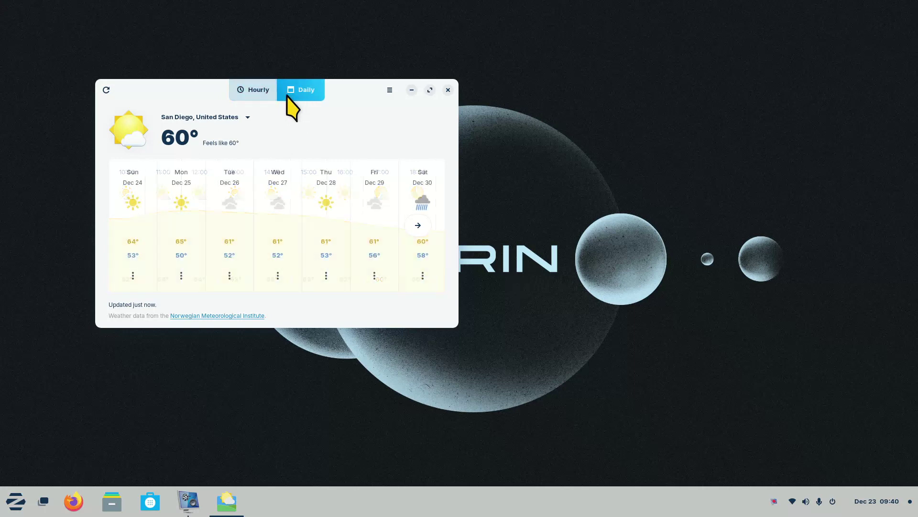
left_click(263, 95)
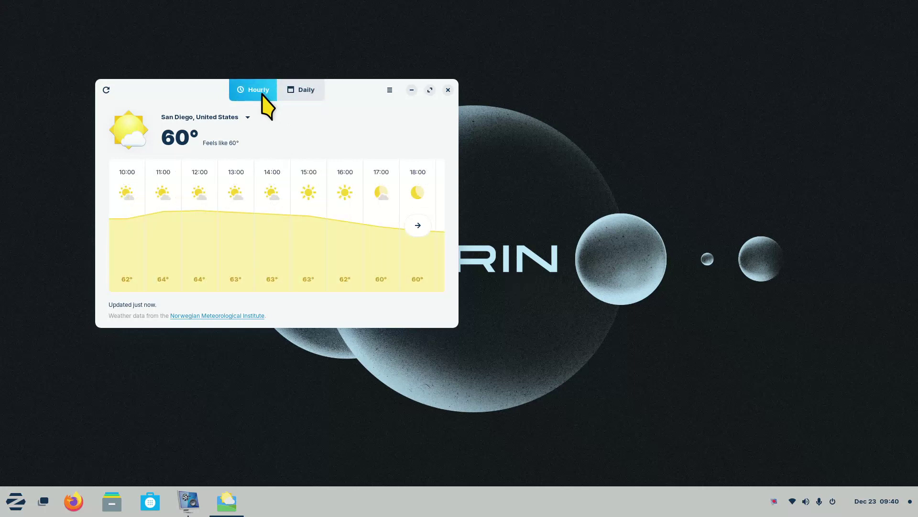
left_click(448, 90)
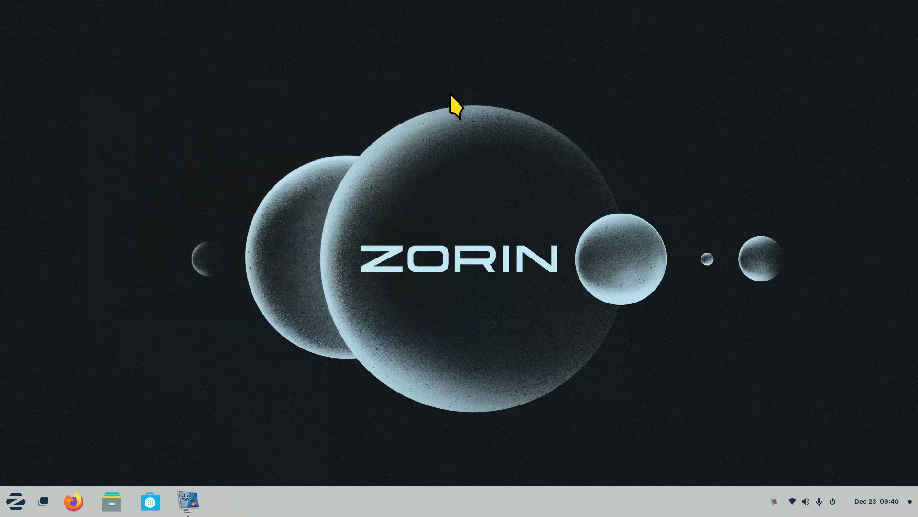
Check the December 24 event in the desktop's date and notification pop-up, and dismiss the pop-up
left_click(879, 507)
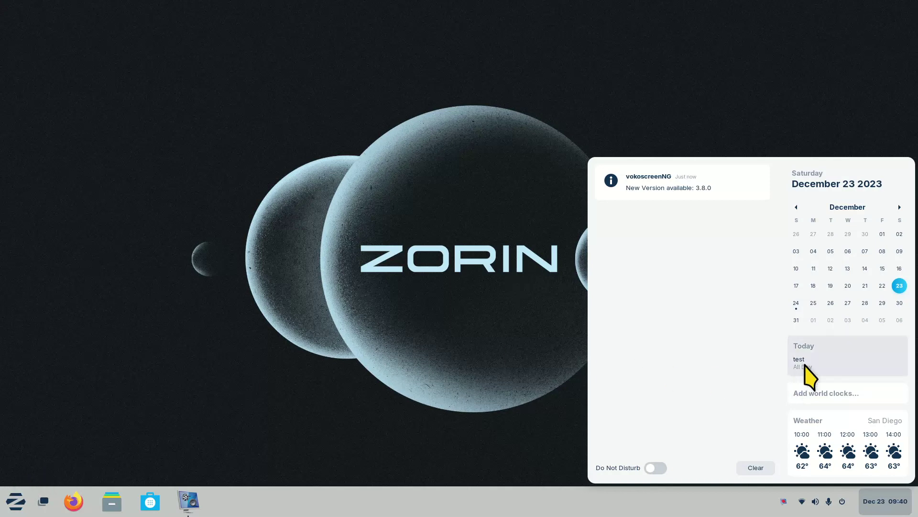
left_click(798, 309)
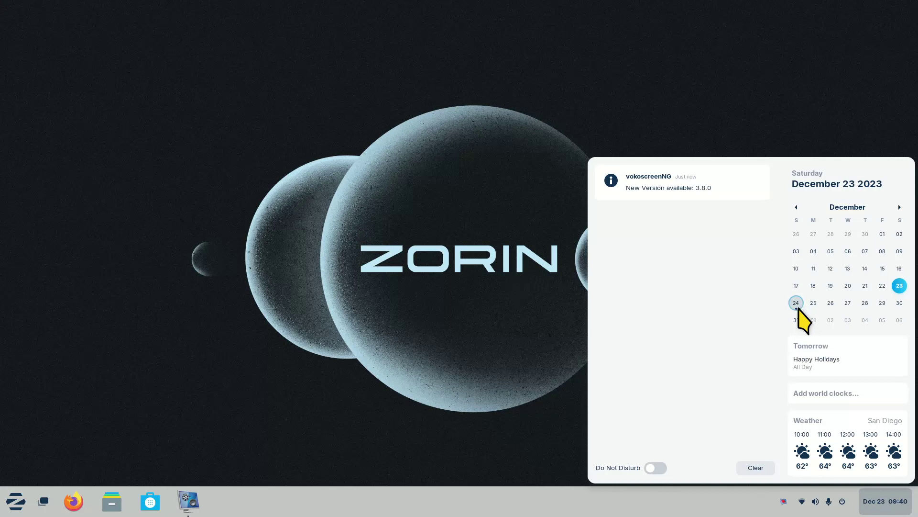
left_click(214, 358)
Browse the installed applications in the Accessories, Graphics and Internet categories
left_click(19, 507)
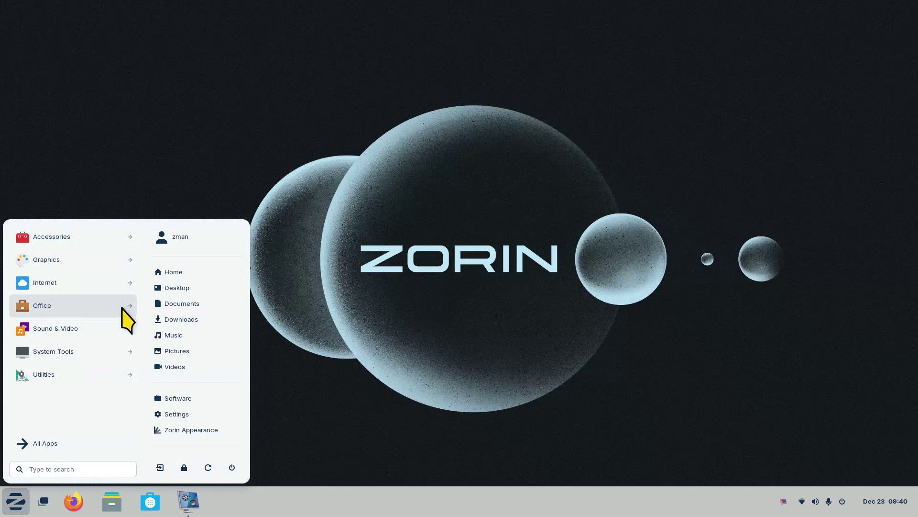
left_click(72, 237)
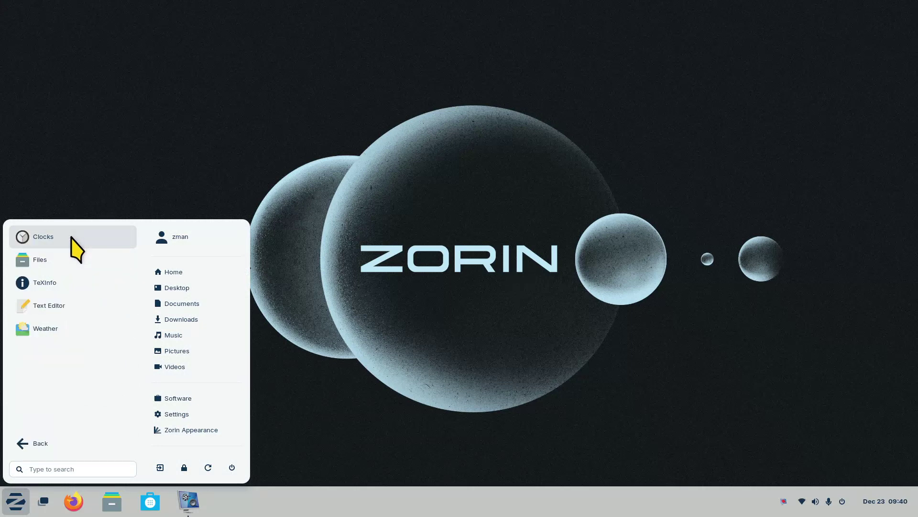
left_click(26, 444)
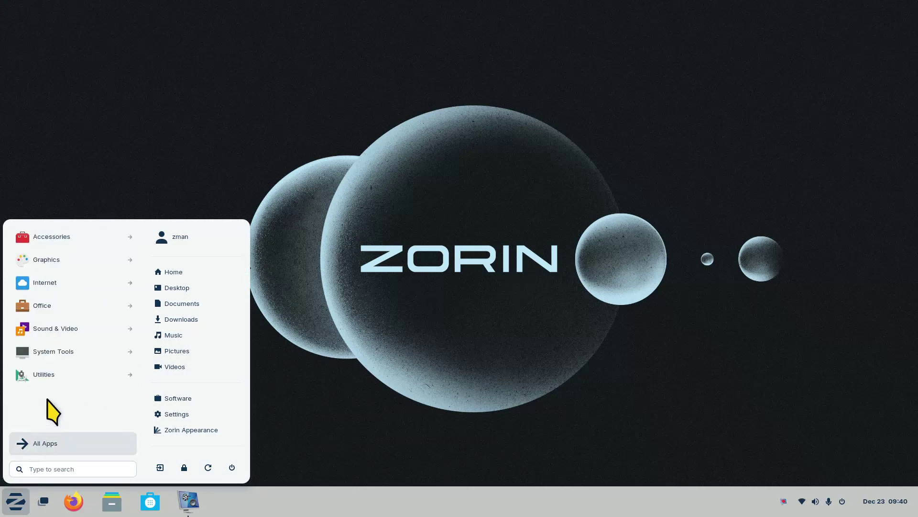
left_click(51, 259)
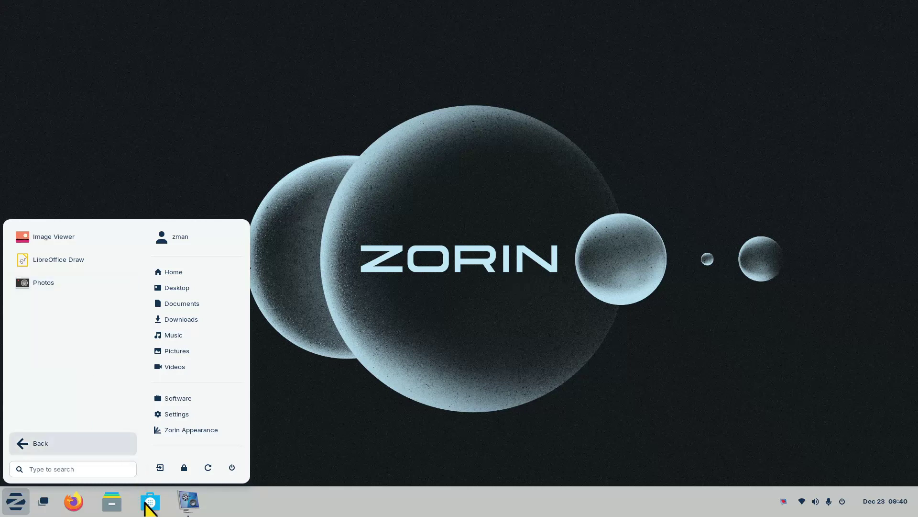
left_click(42, 445)
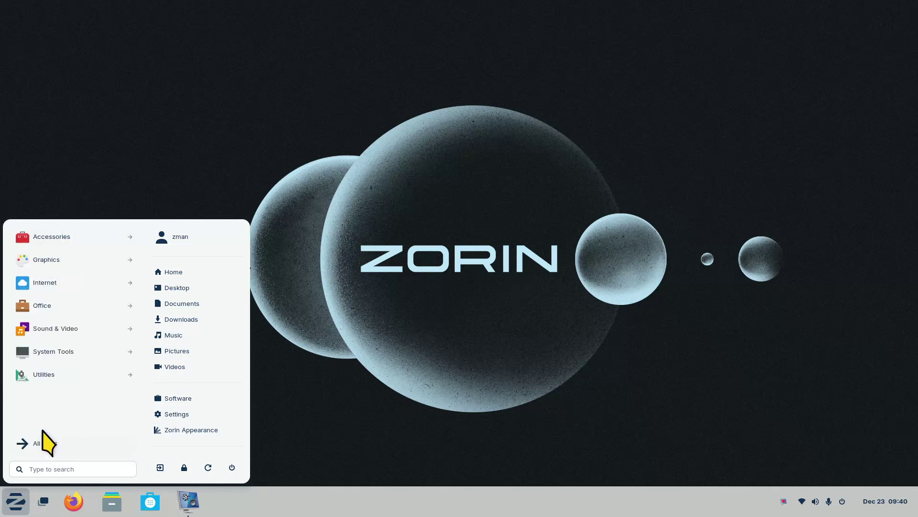
left_click(54, 283)
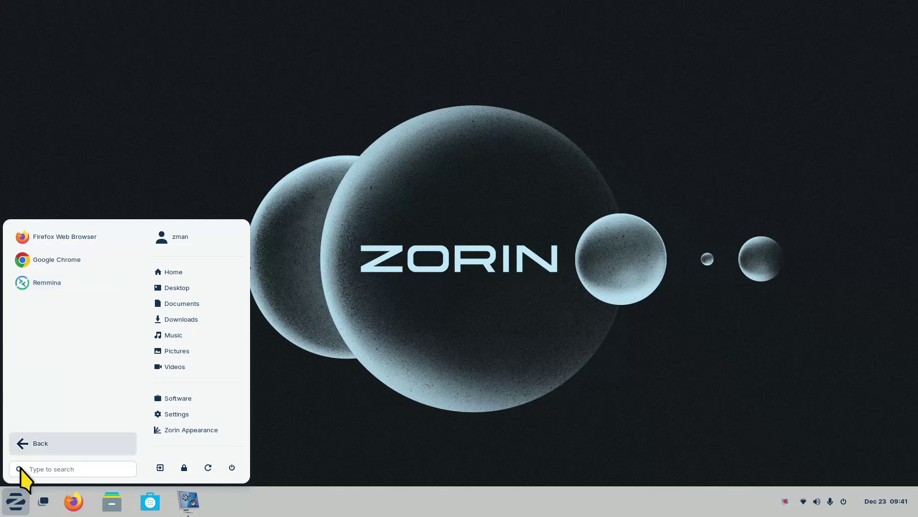
left_click(24, 445)
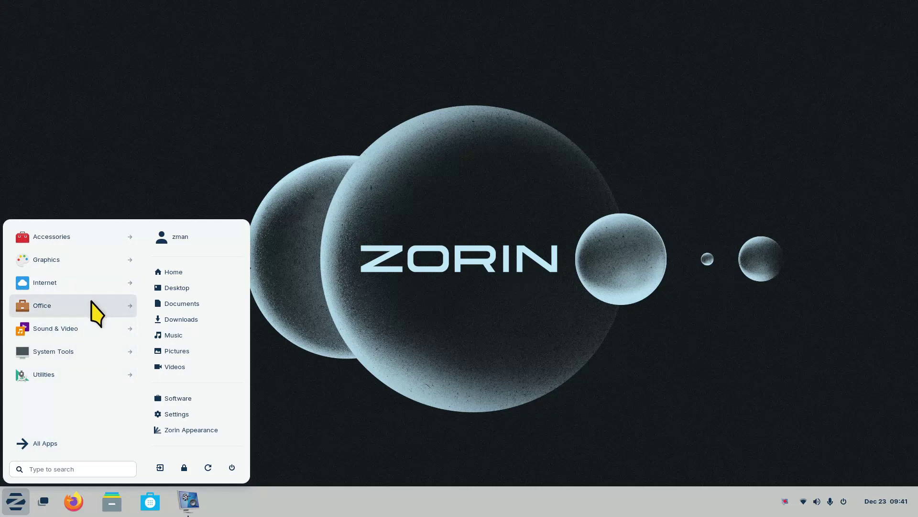
Open the Calendar app from the Office category and maximize its window
left_click(97, 311)
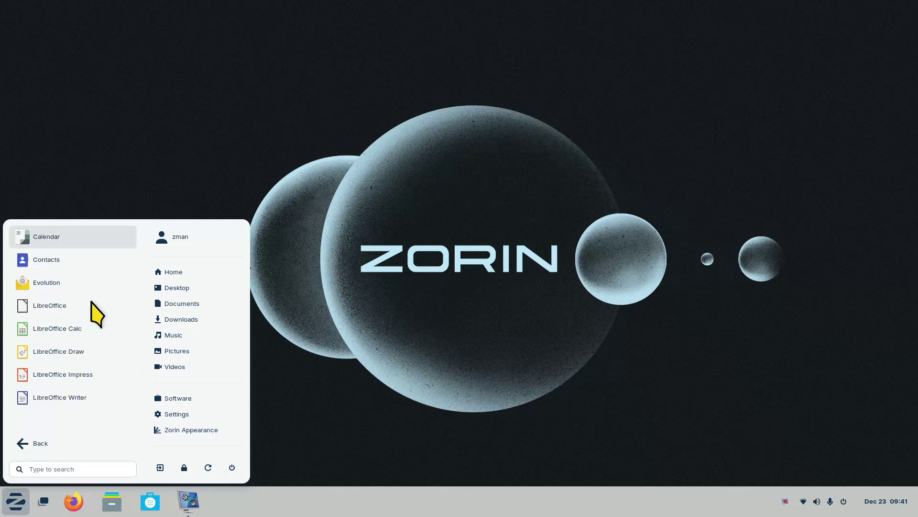
left_click(65, 238)
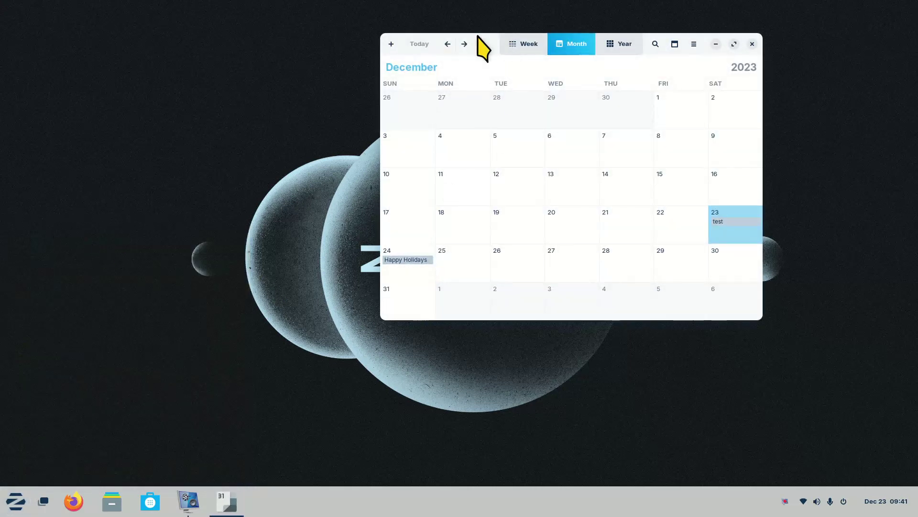
left_click_drag(488, 48, 325, 98)
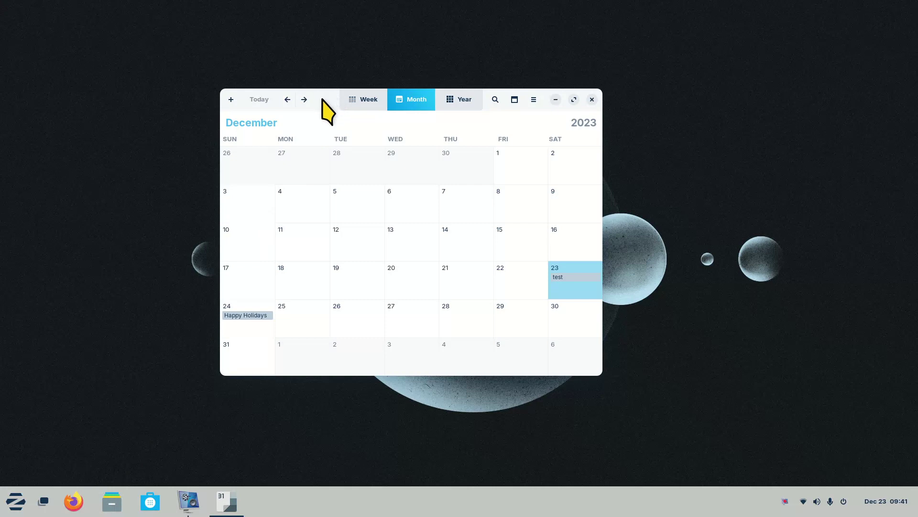
left_click_drag(321, 98, 380, 6)
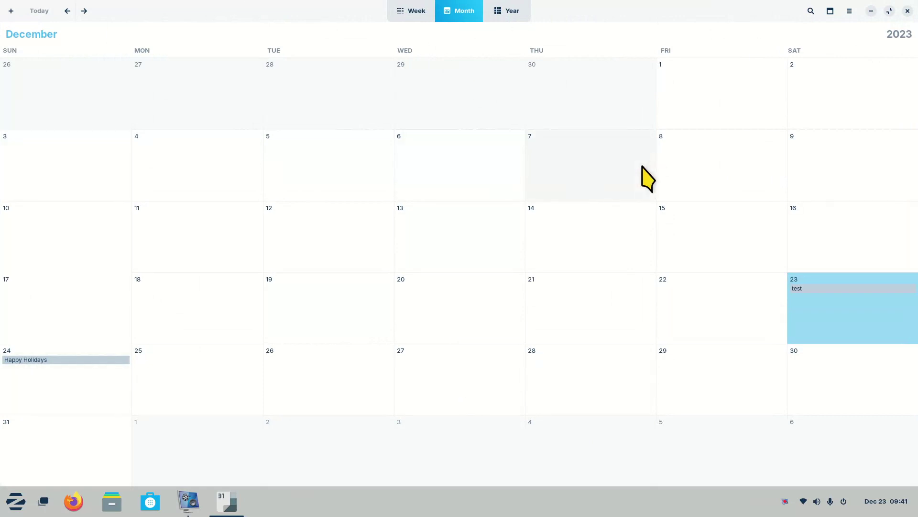
Look through the calendar's week and year views, ending on the month view
left_click(412, 12)
left_click(445, 22)
left_click(504, 19)
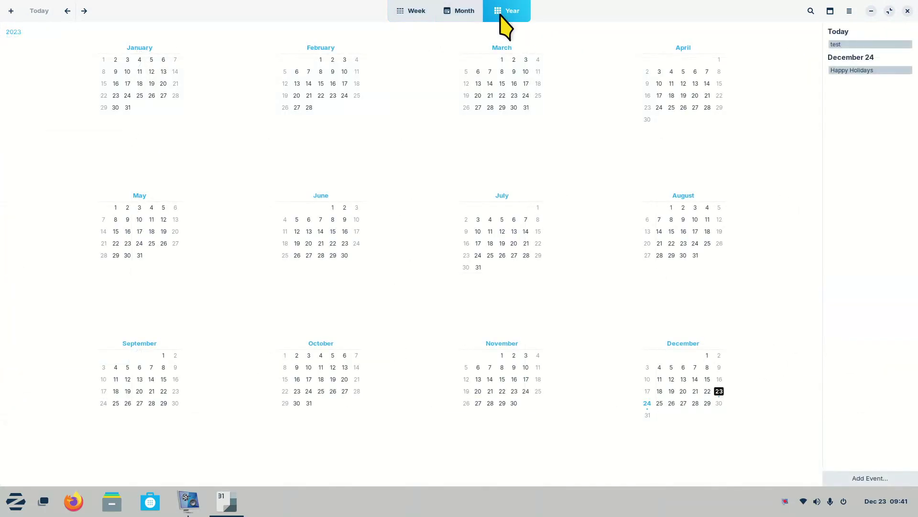
left_click(460, 12)
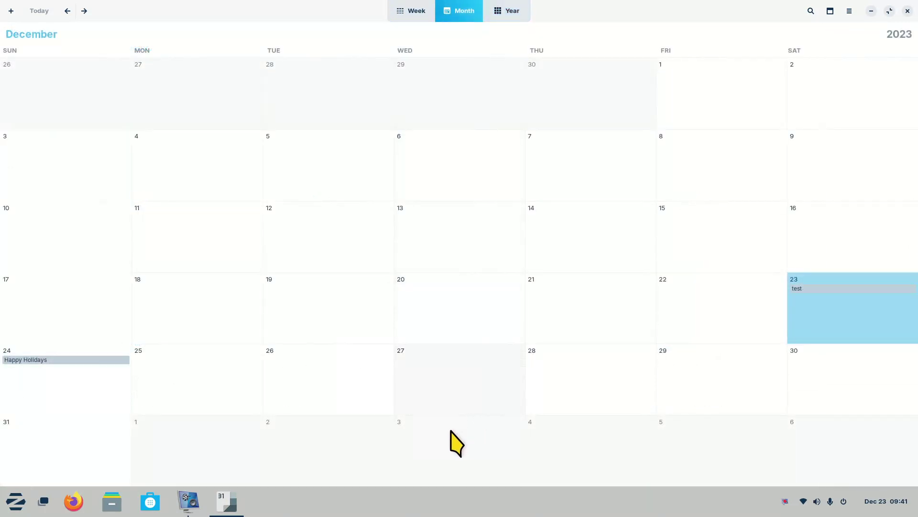
Examine the detail fields and repeat options for a new event on December 25, and cancel the event
left_click(196, 380)
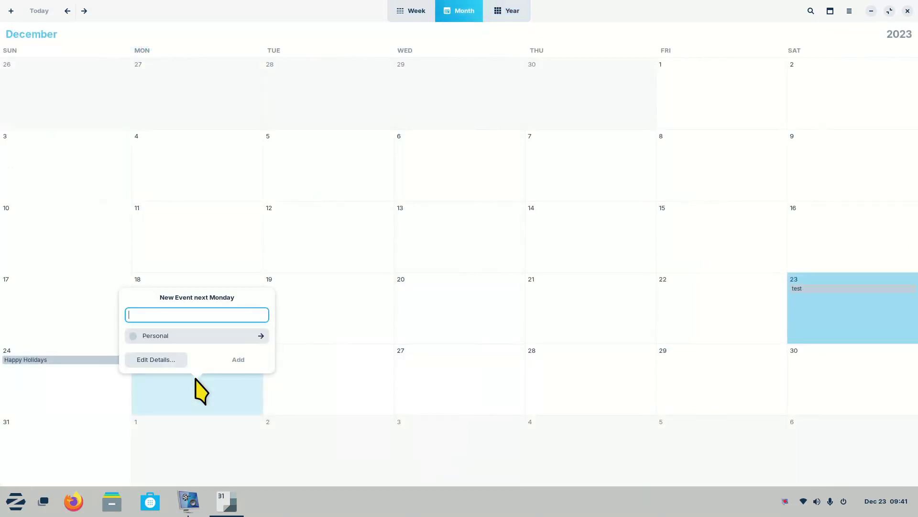
left_click(162, 363)
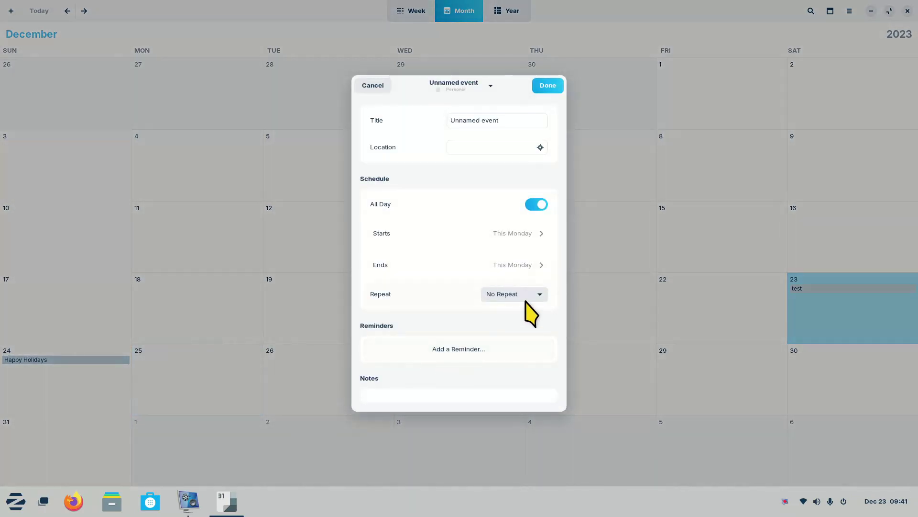
left_click(529, 306)
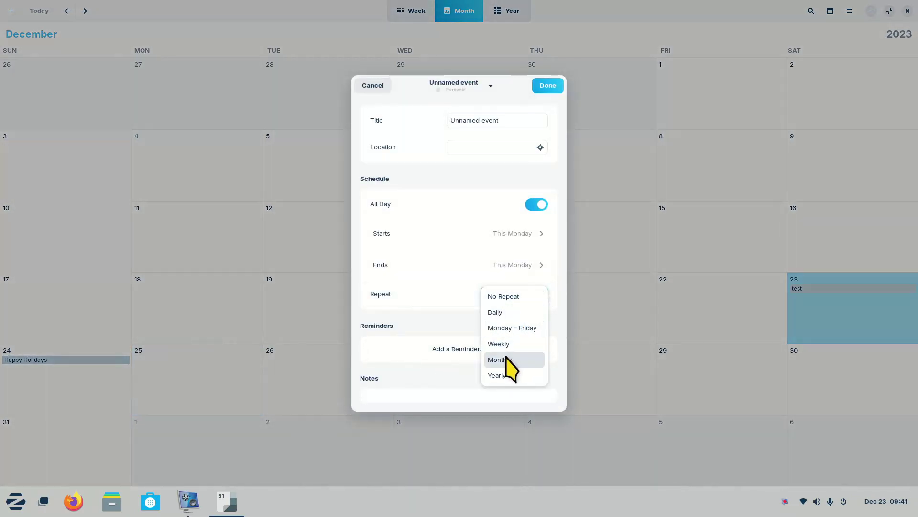
left_click(376, 87)
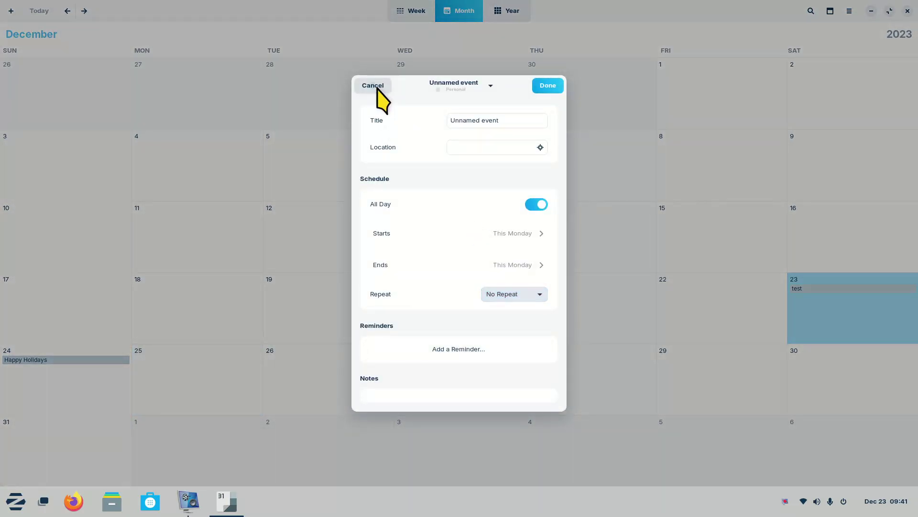
left_click(377, 87)
Open the Online Accounts settings from the calendar, review the account providers offered, and close Settings
left_click(849, 12)
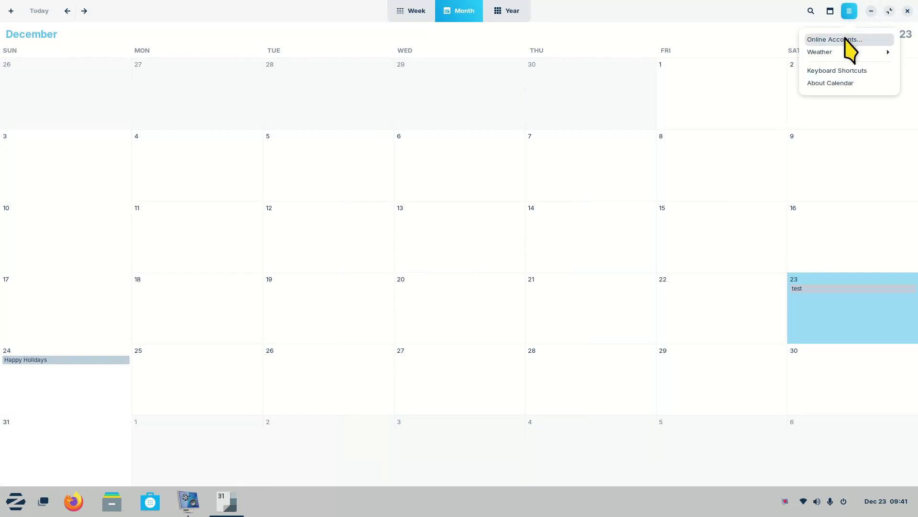
left_click(845, 41)
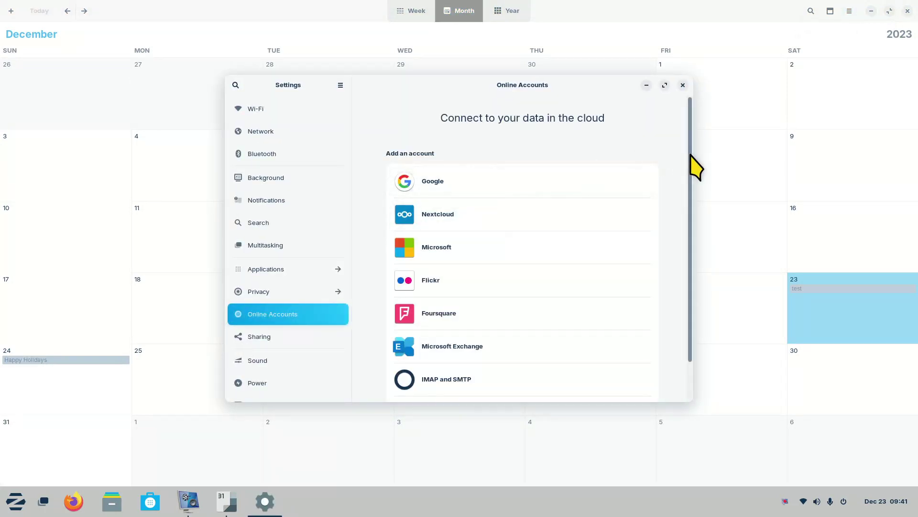
scroll(691, 206, "down", 2)
left_click(683, 85)
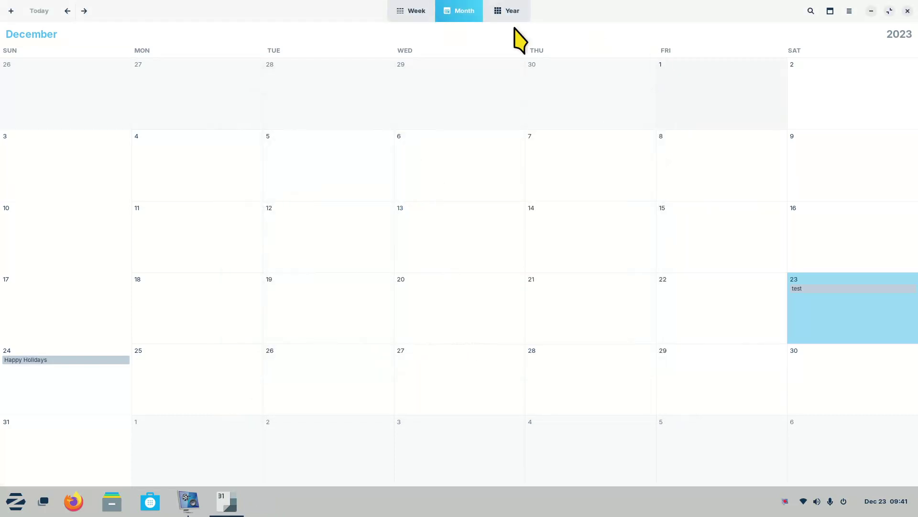
Check the December 24 event in the desktop's date pop-up, dismiss it, and restore the Calendar window to its unmaximized size
left_click(886, 501)
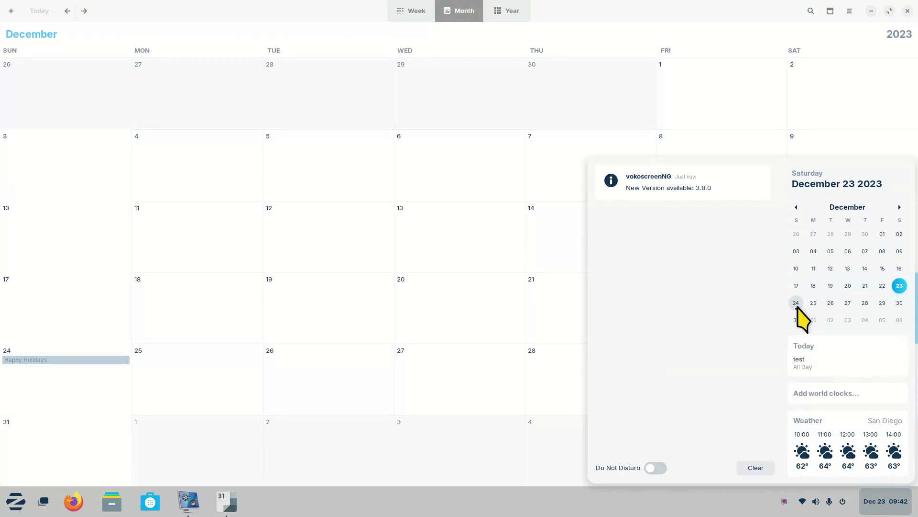
left_click(797, 304)
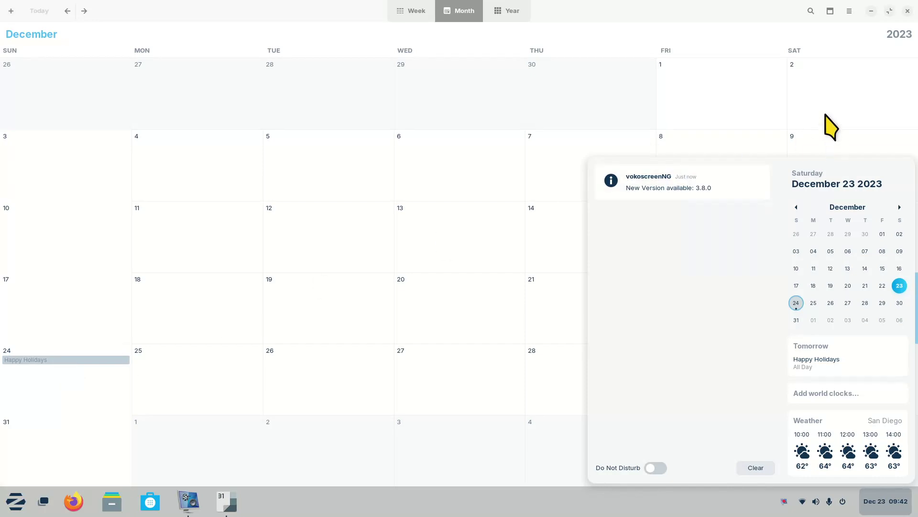
left_click(644, 26)
double_click(707, 23)
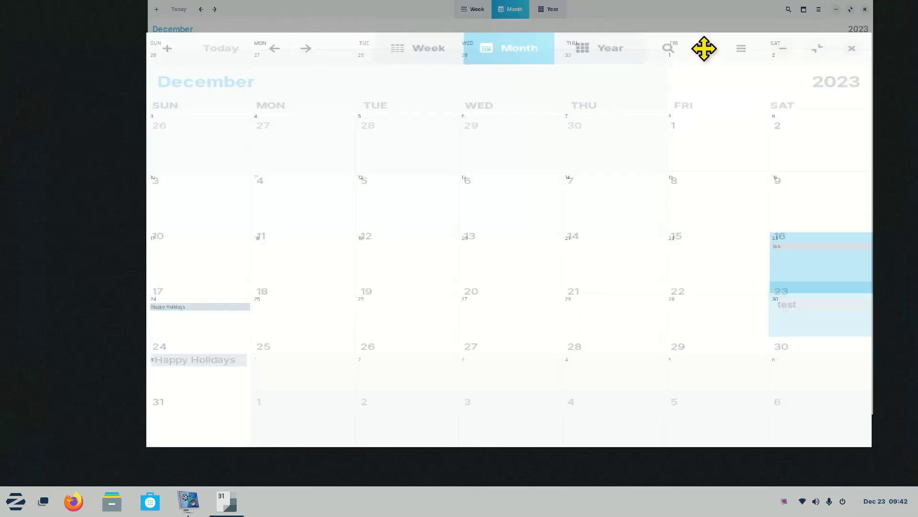
Close the Calendar window and review the applications in the Office category of the Zorin menu
left_click(782, 51)
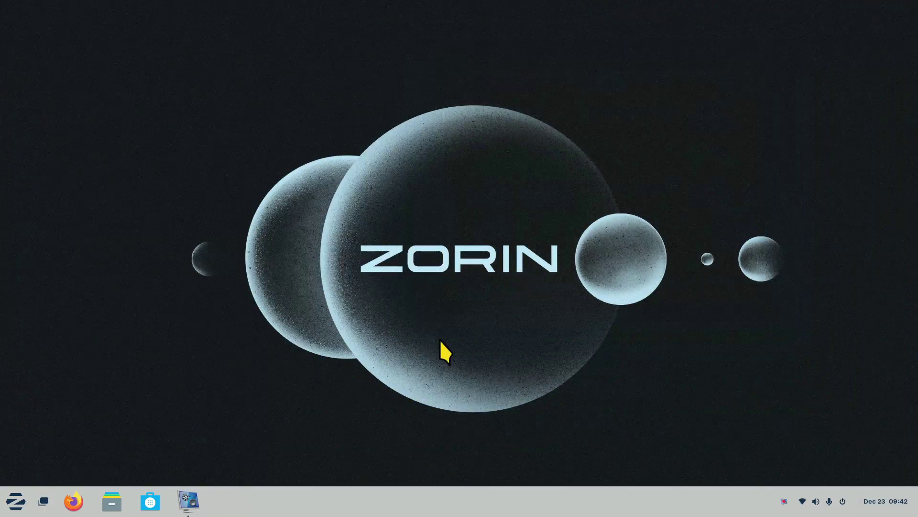
left_click(16, 500)
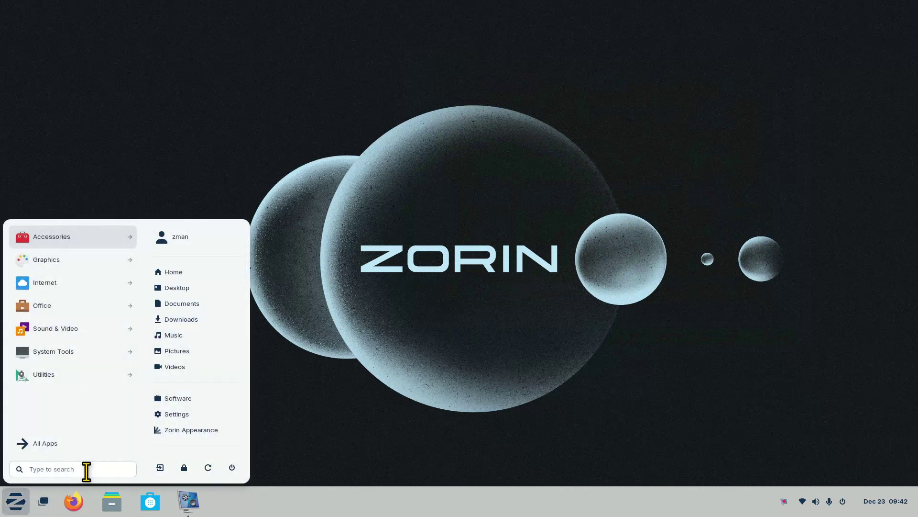
left_click(45, 307)
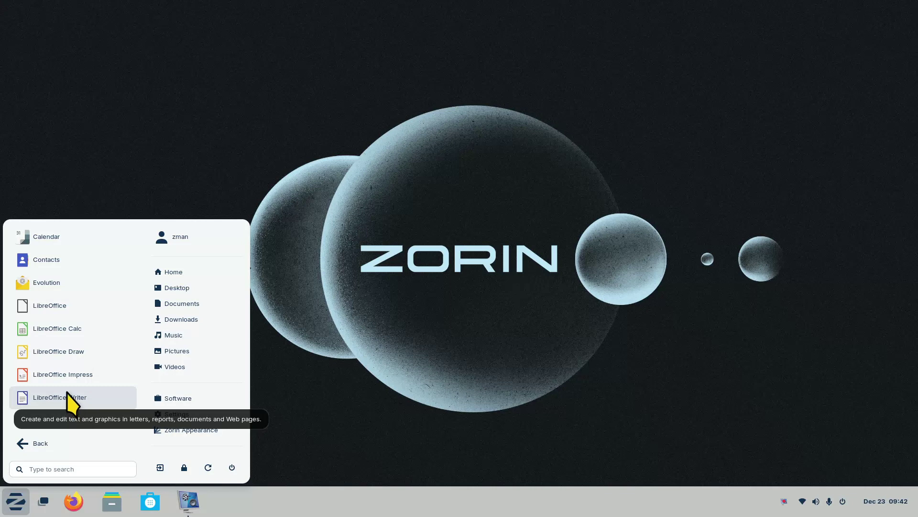
left_click(39, 442)
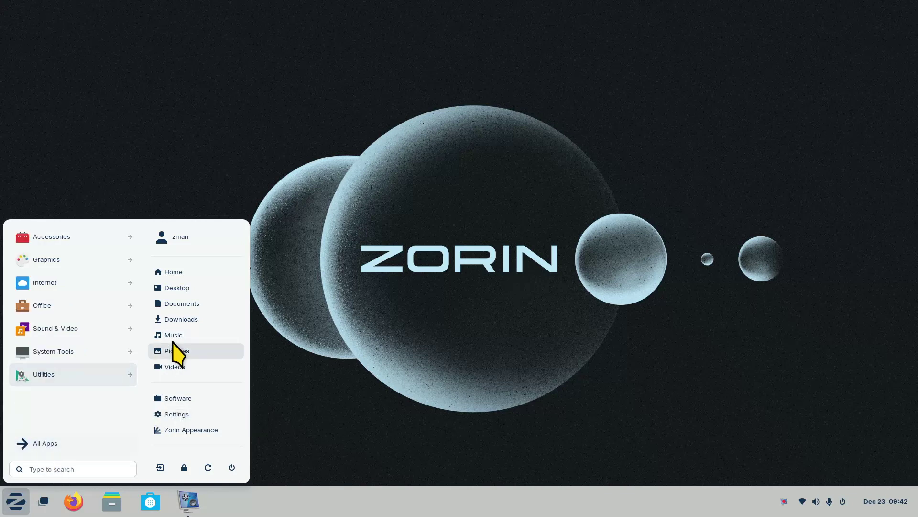
Open Rhythmbox from the Sound & Video category, close it, and review the other applications in that category
left_click(96, 327)
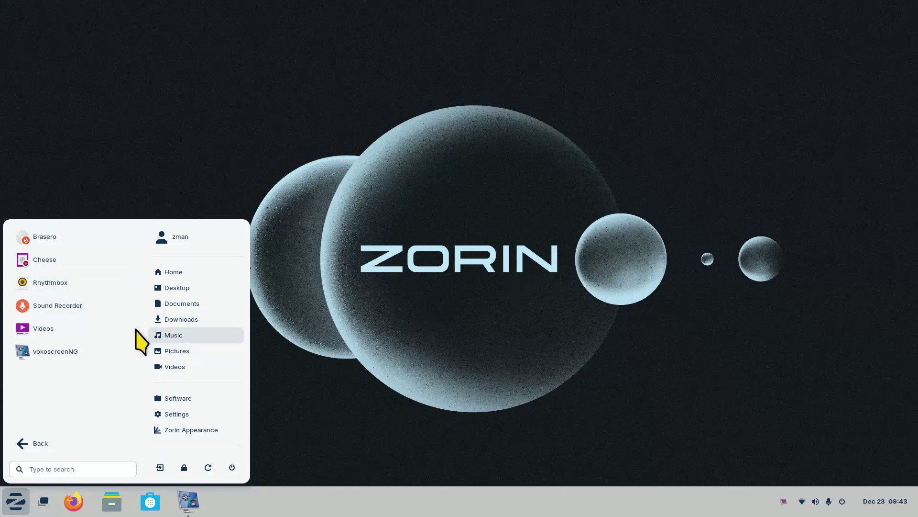
left_click(46, 285)
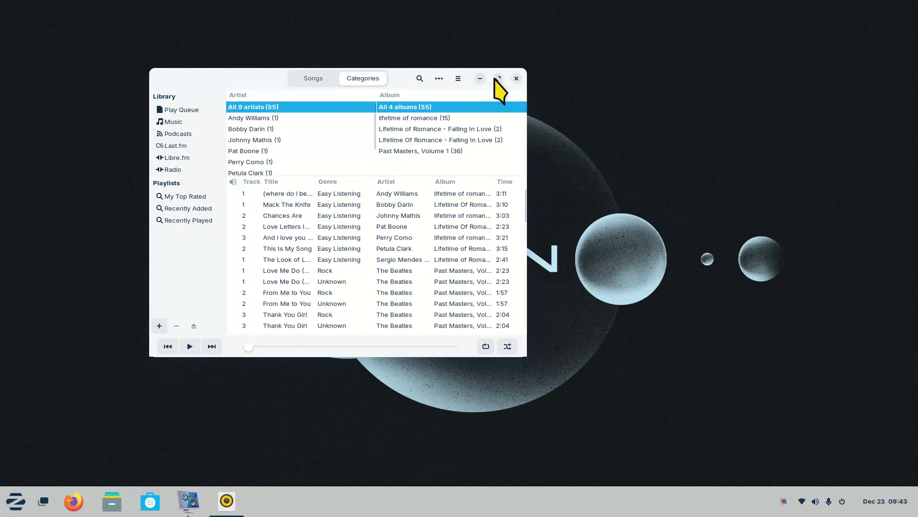
left_click(516, 79)
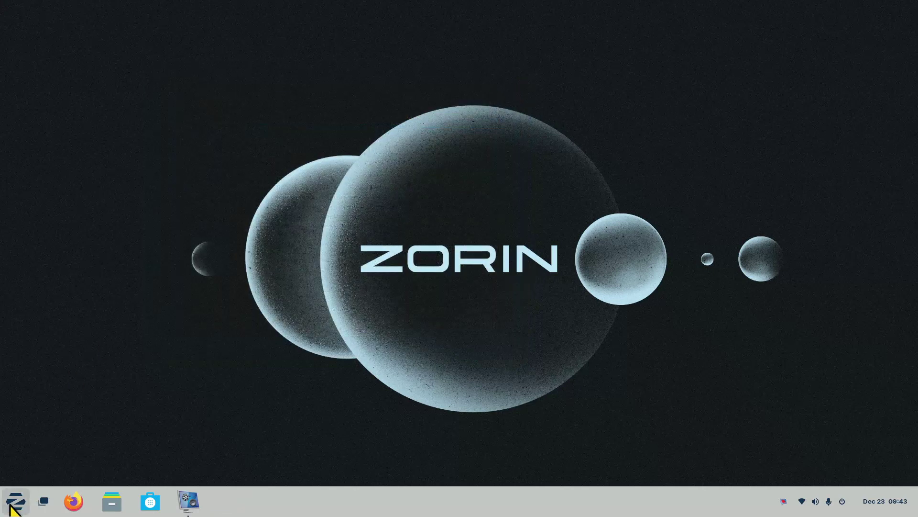
left_click(14, 502)
left_click(56, 332)
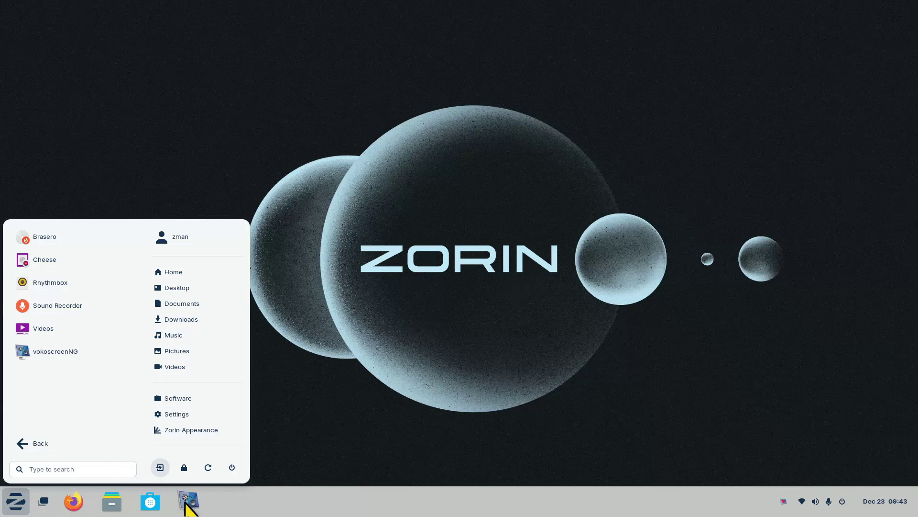
left_click(42, 448)
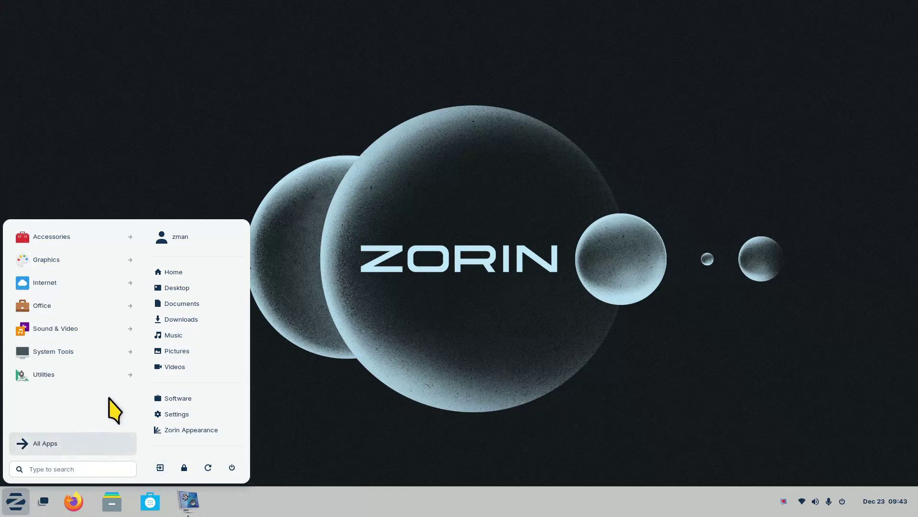
Review the System Tools applications, open the Windows App Support page in Software, and close it
left_click(79, 351)
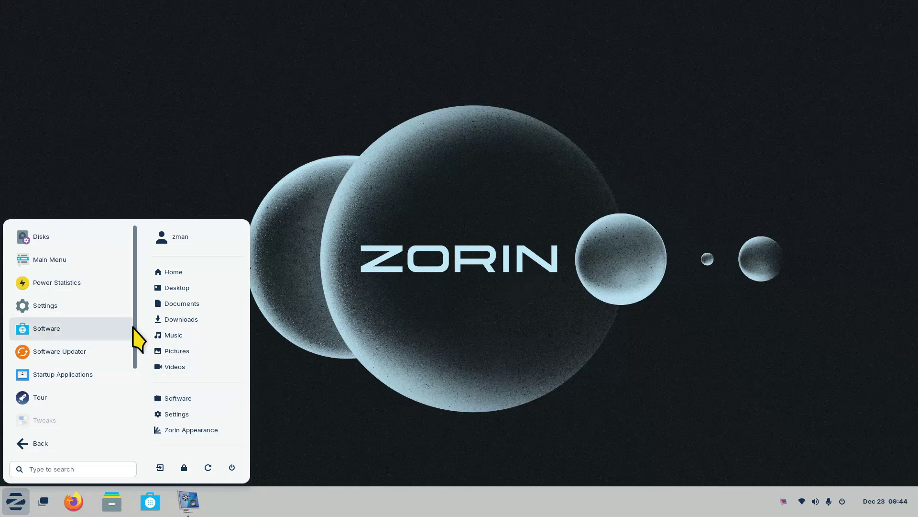
scroll(110, 373, "down", 3)
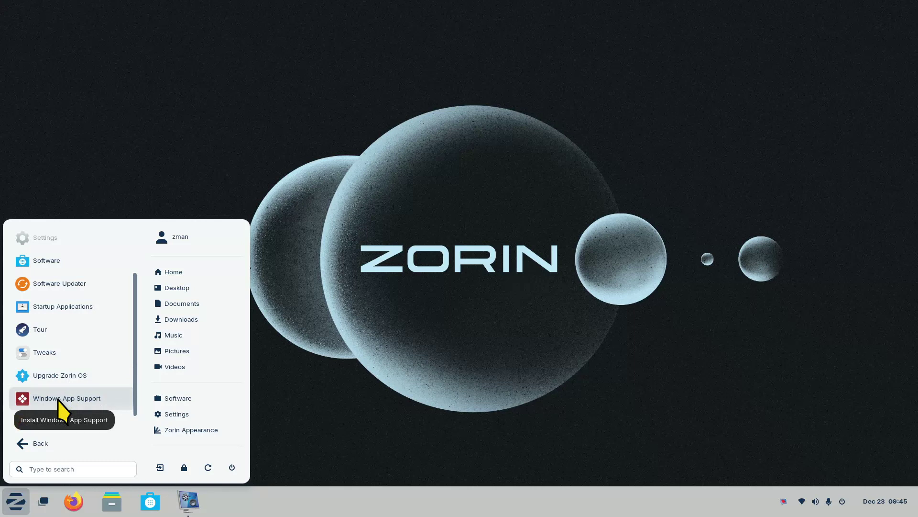
left_click(58, 400)
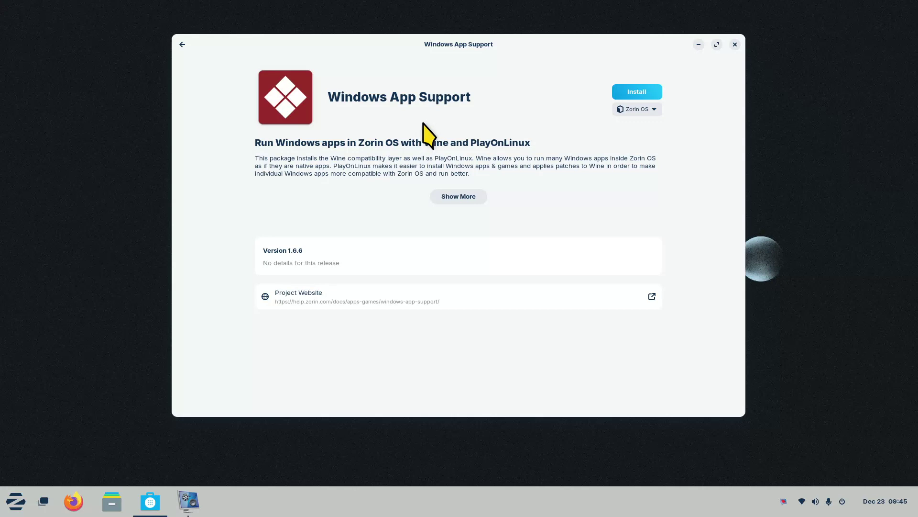
left_click(735, 44)
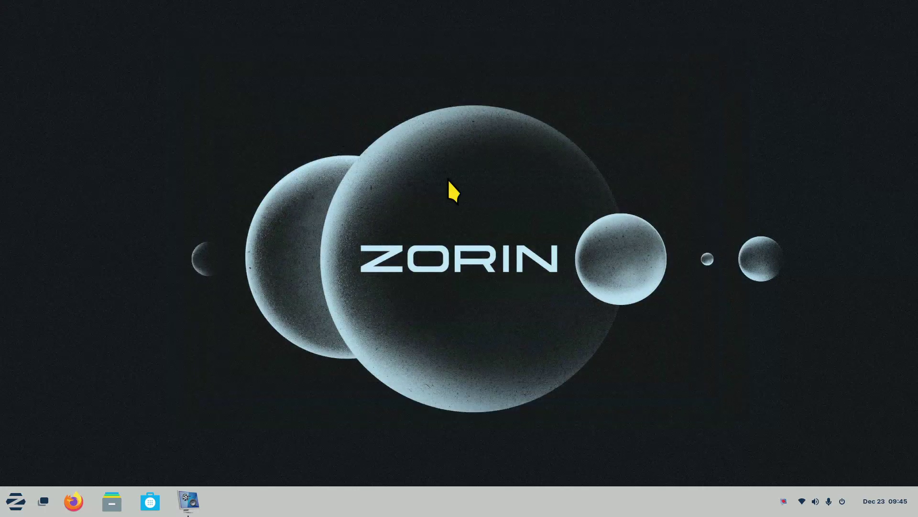
Look at the Zorin Appearance entry in System Tools, and check the taskbar's context options
left_click(16, 501)
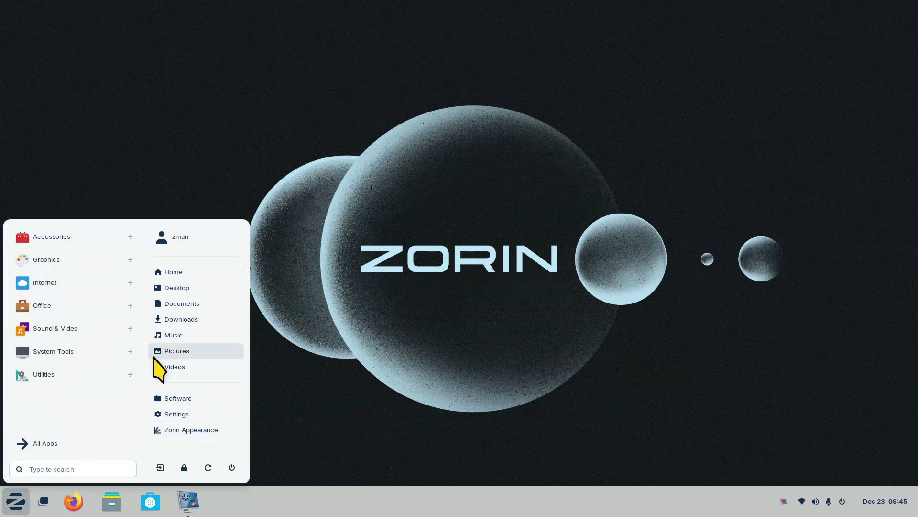
left_click(86, 352)
scroll(72, 357, "down", 3)
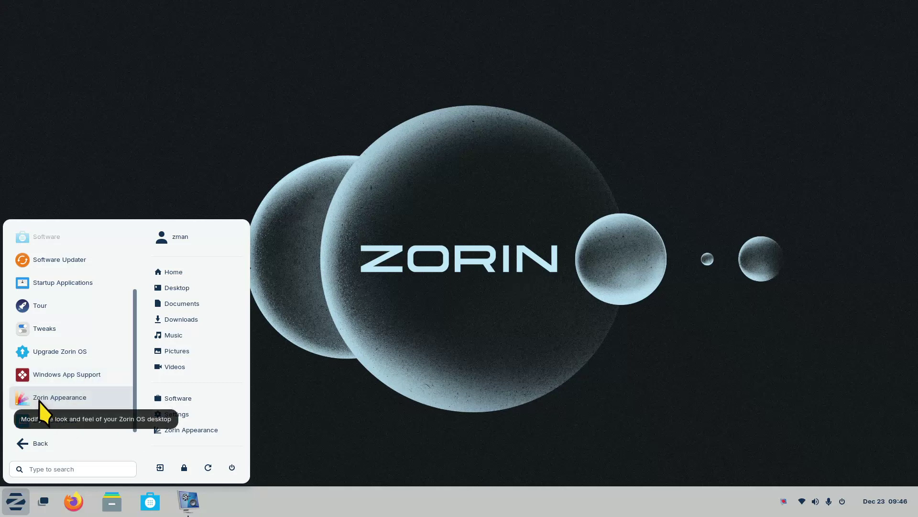
left_click(340, 406)
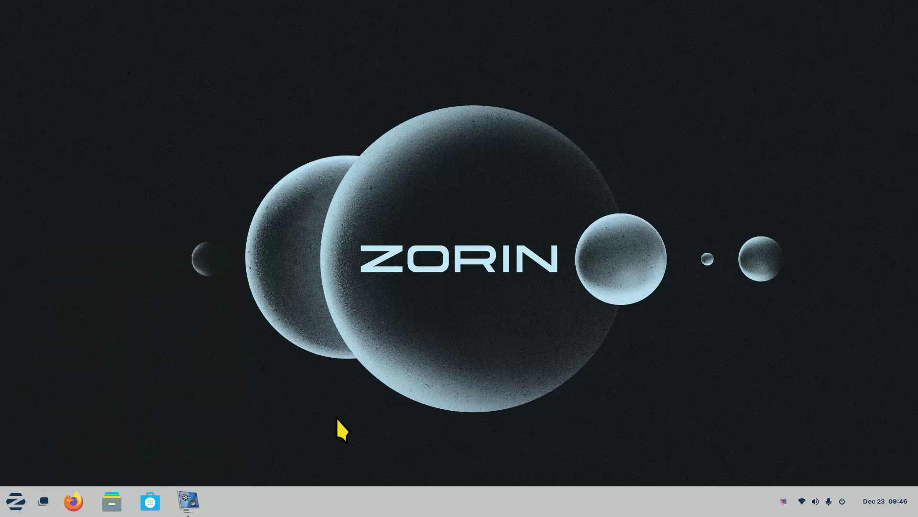
right_click(290, 504)
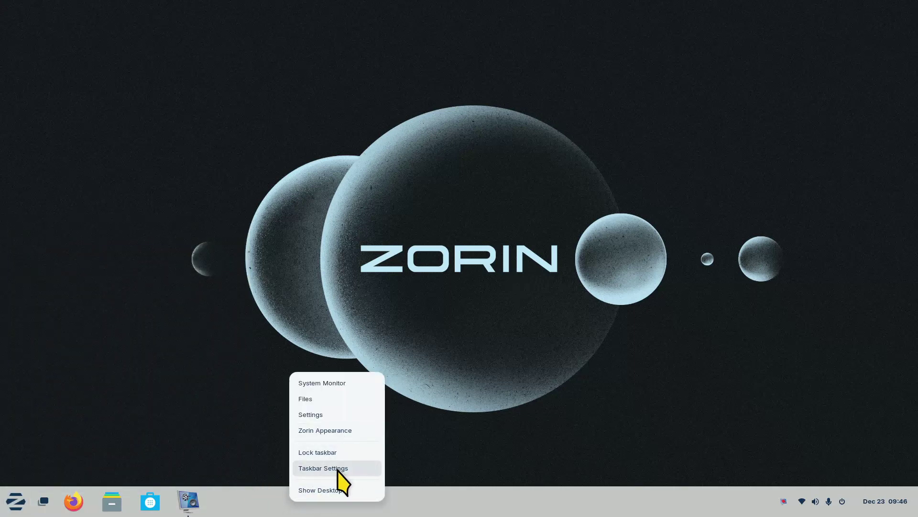
left_click(340, 488)
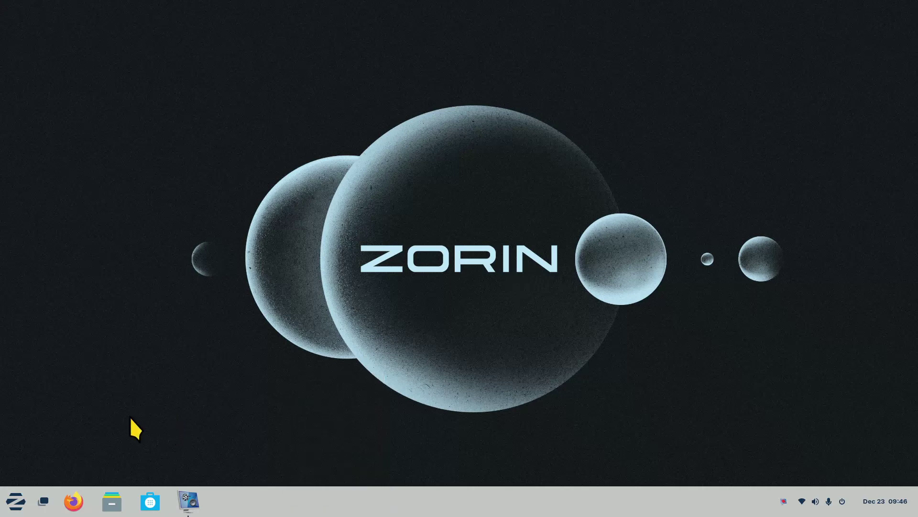
Review the end of the System Tools list down to Zorin Connect, and return to the main categories
left_click(15, 502)
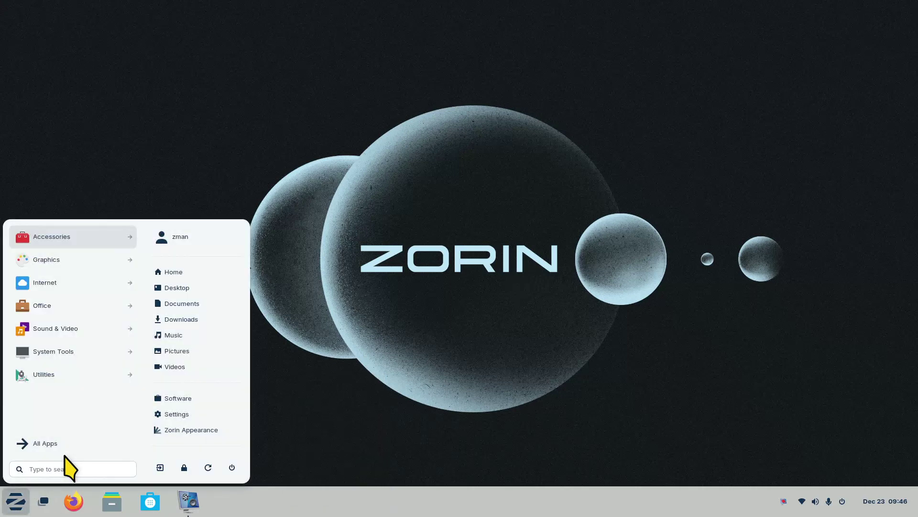
left_click(65, 352)
scroll(112, 369, "down", 4)
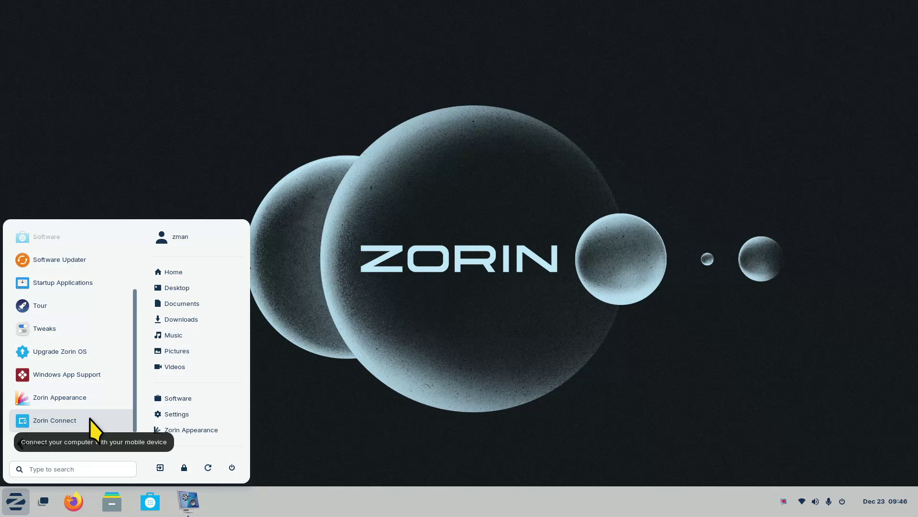
left_click(41, 446)
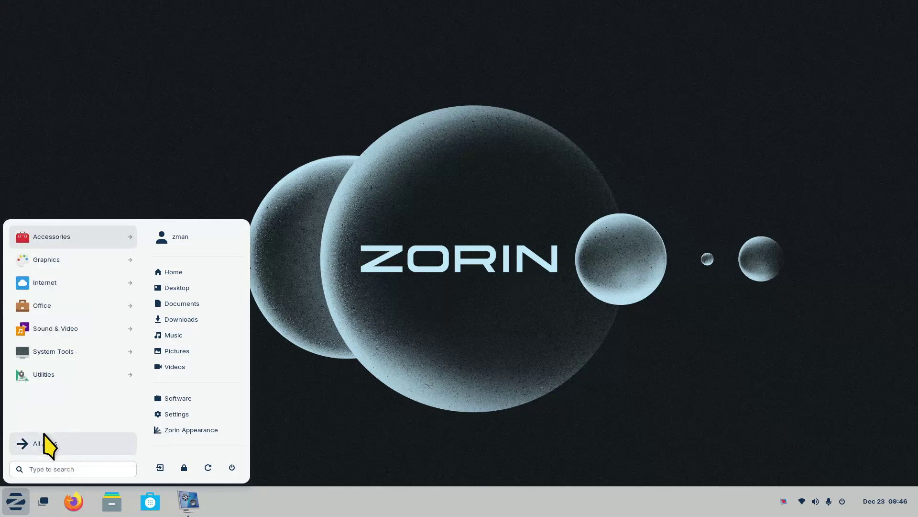
Review the Utilities applications down to Terminal, look over the search field and menu shortcuts, and dismiss the Zorin menu
left_click(51, 375)
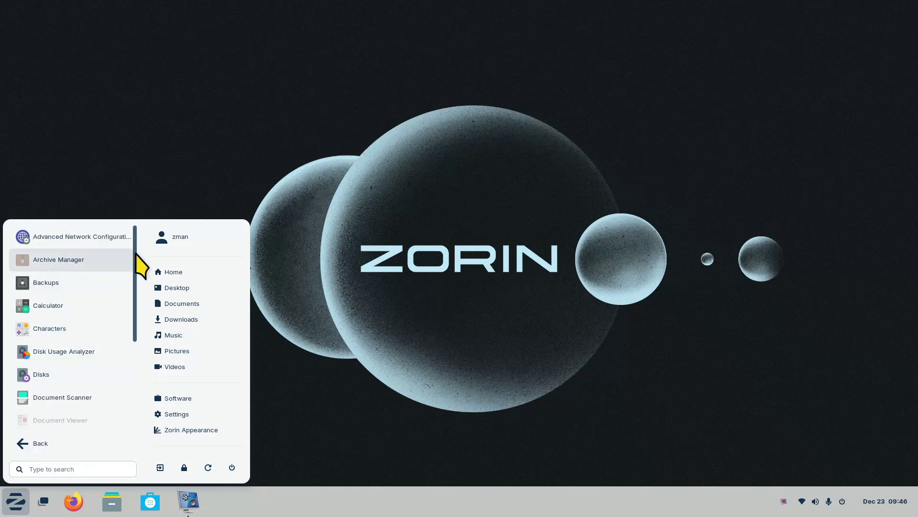
scroll(107, 310, "down", 2)
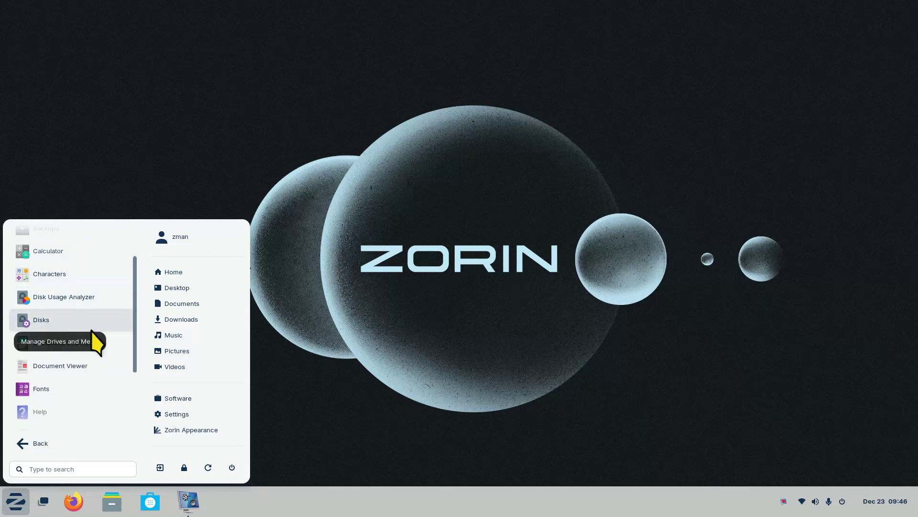
scroll(103, 339, "down", 4)
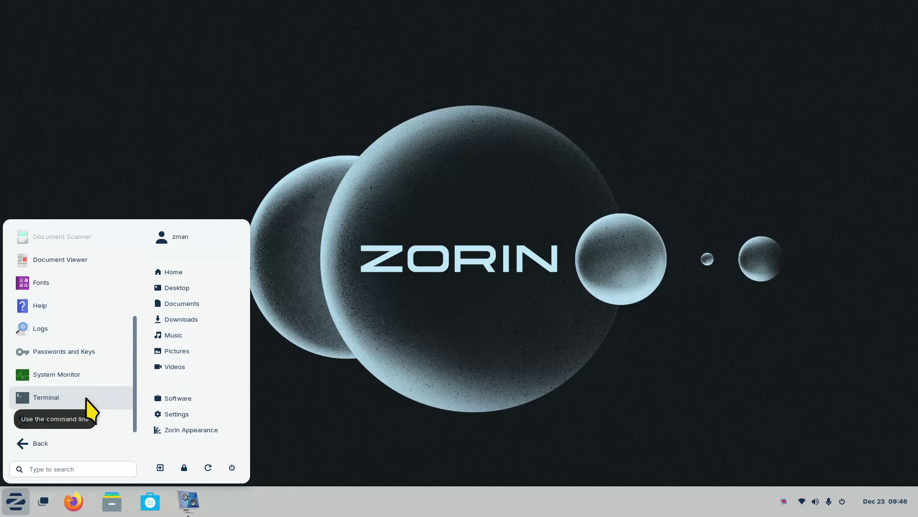
left_click(38, 445)
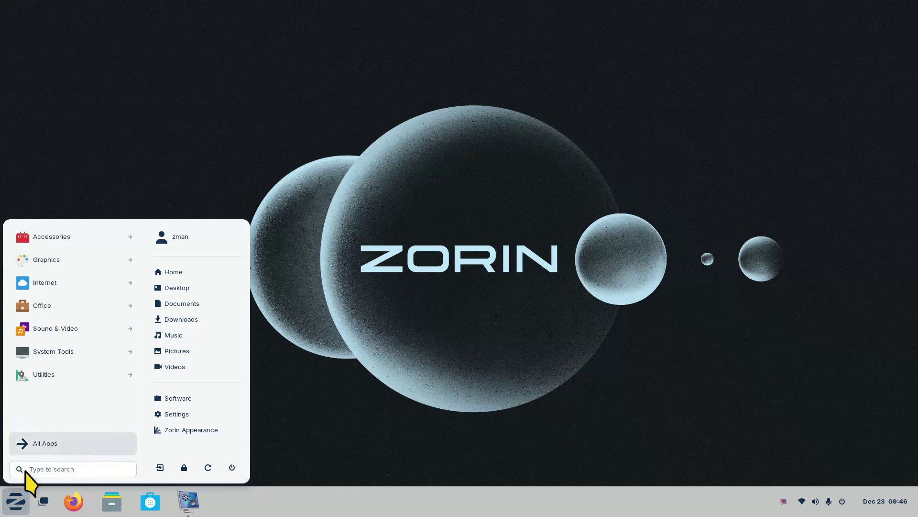
left_click(88, 467)
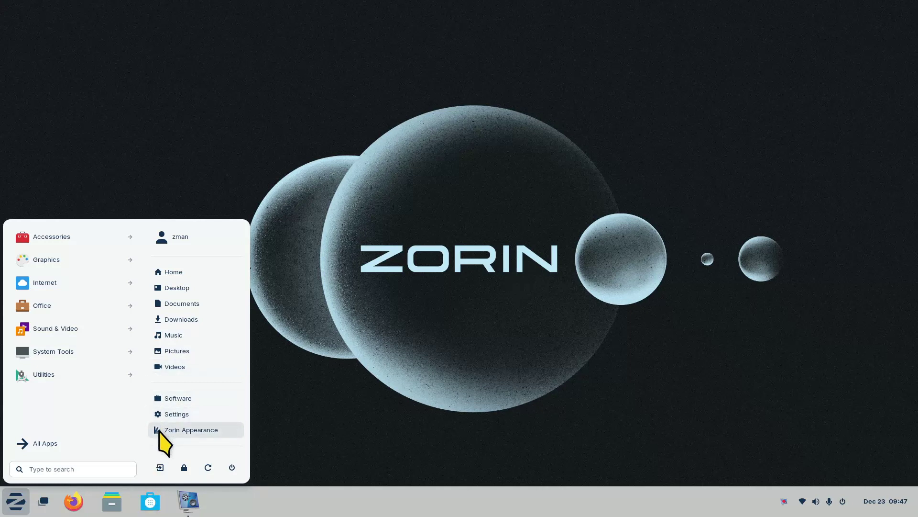
left_click(345, 450)
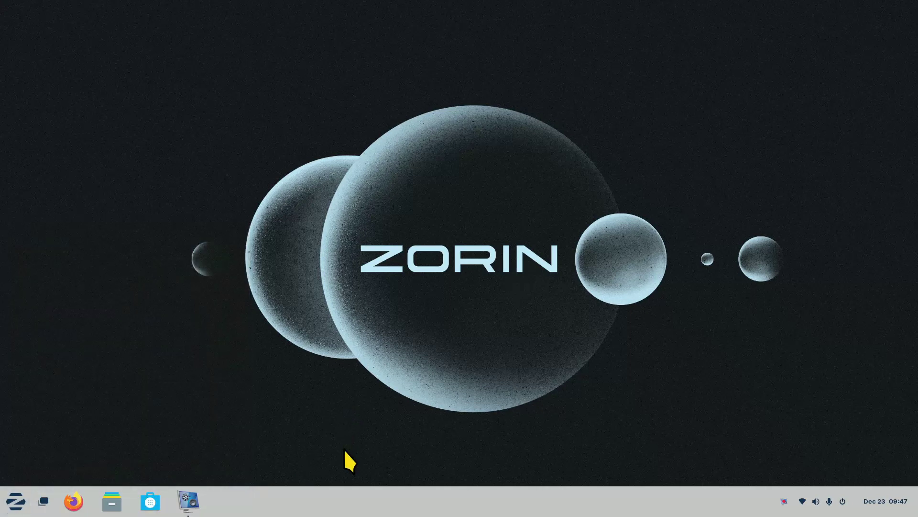
Check the context options of the taskbar and the desktop, and view the system quick settings
right_click(349, 508)
left_click(498, 246)
right_click(288, 100)
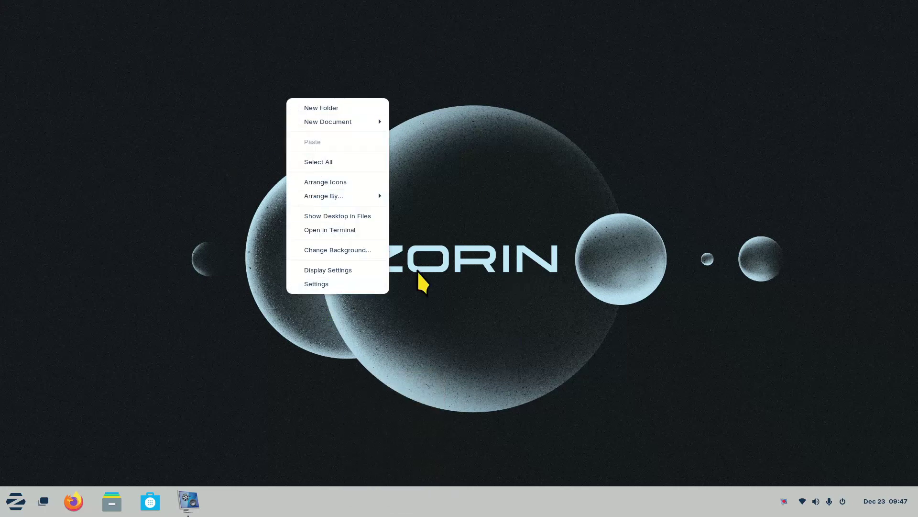
left_click(478, 246)
left_click(817, 507)
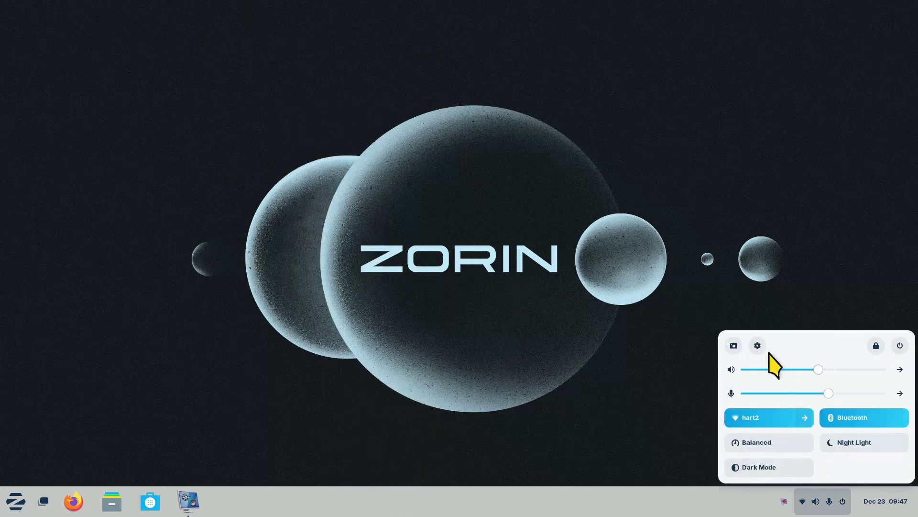
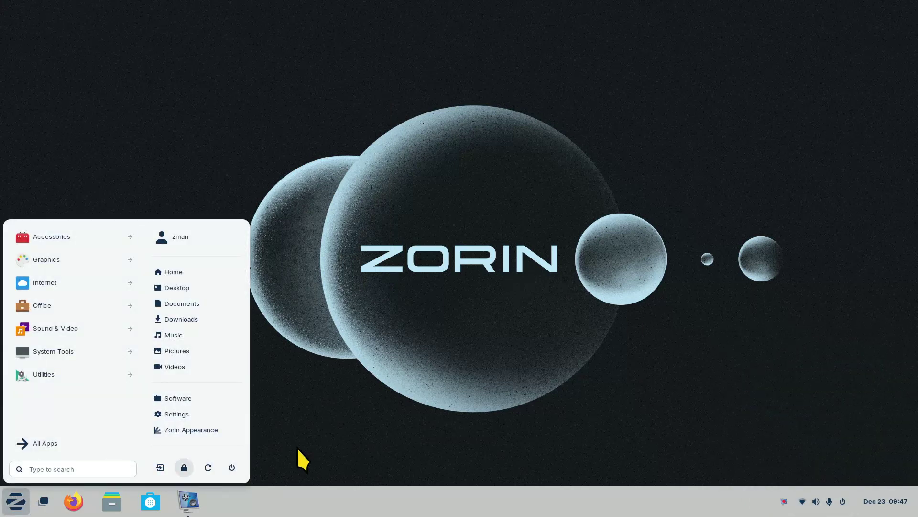
Open Zorin Appearance, move its window higher on the desktop, and review the included and Pro desktop layouts
left_click(191, 432)
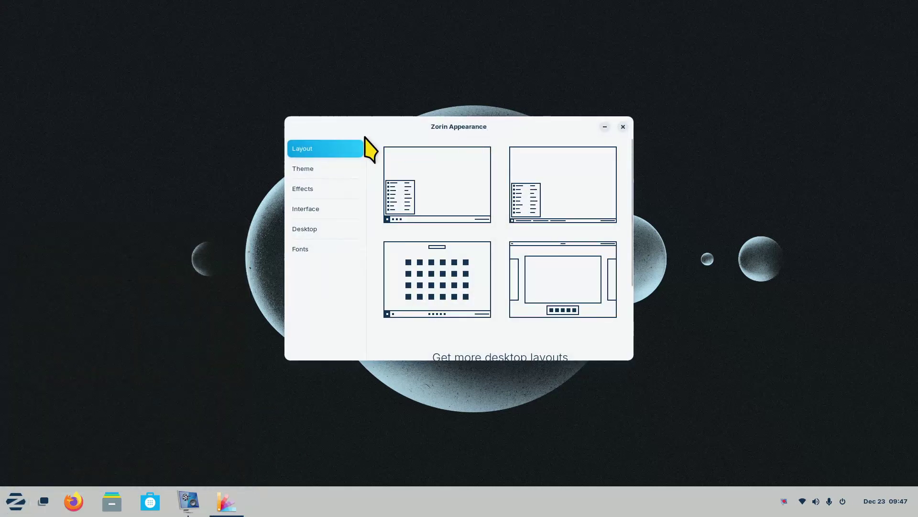
left_click_drag(391, 132, 370, 67)
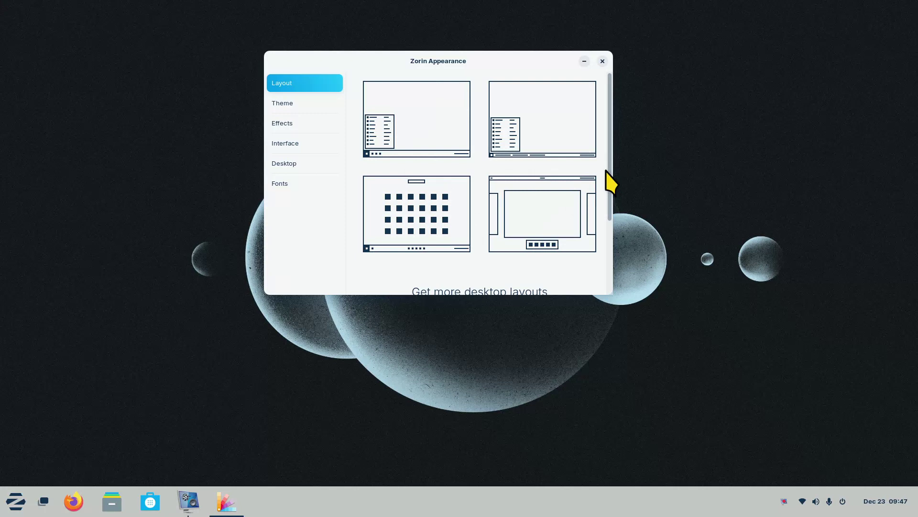
left_click_drag(611, 169, 621, 266)
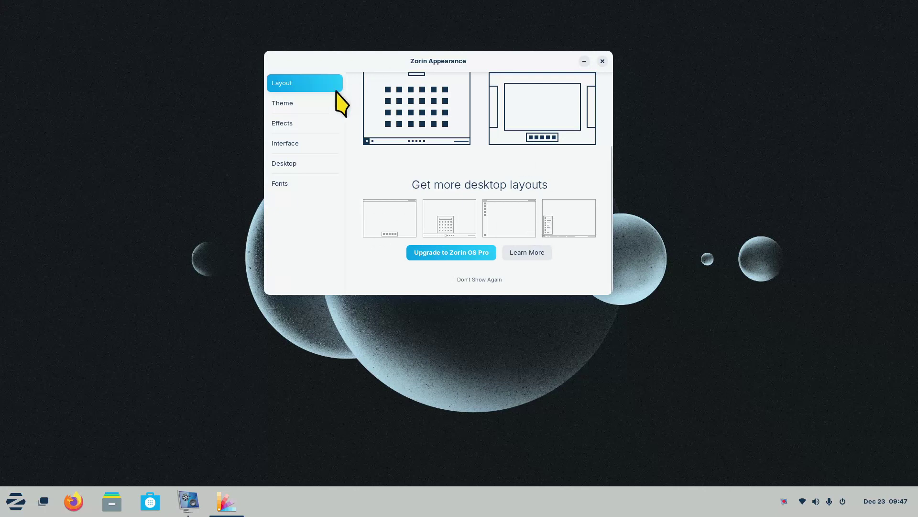
Set the Zorin theme's background to the dark option
left_click(303, 101)
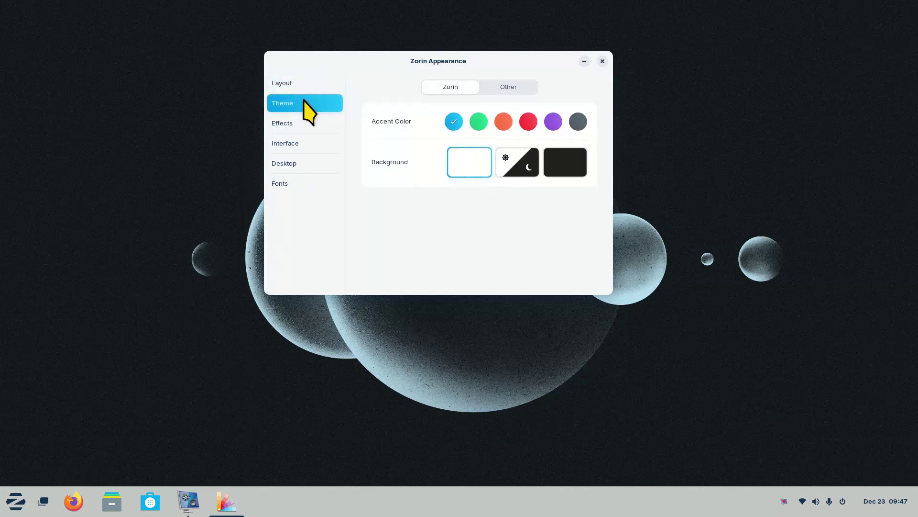
left_click(561, 167)
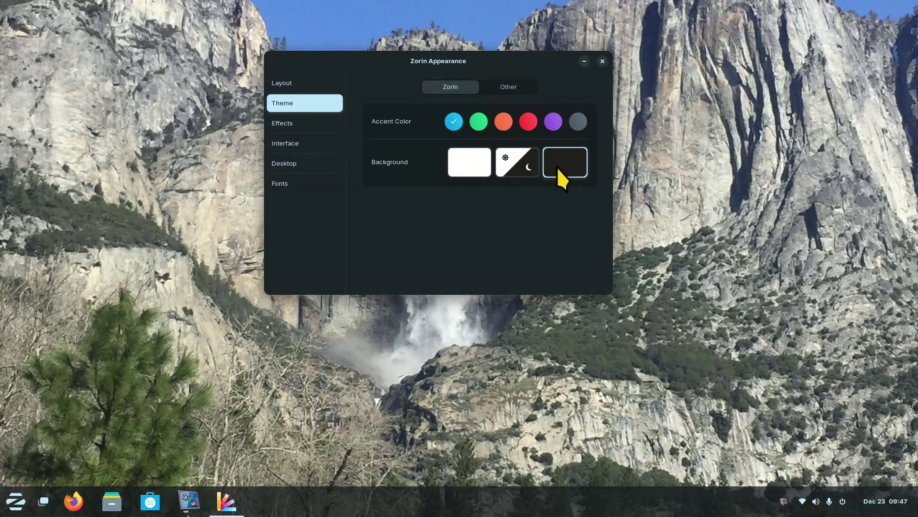
Set the Zorin theme's background to the light option and review the other theme choices for applications and icons
left_click(475, 164)
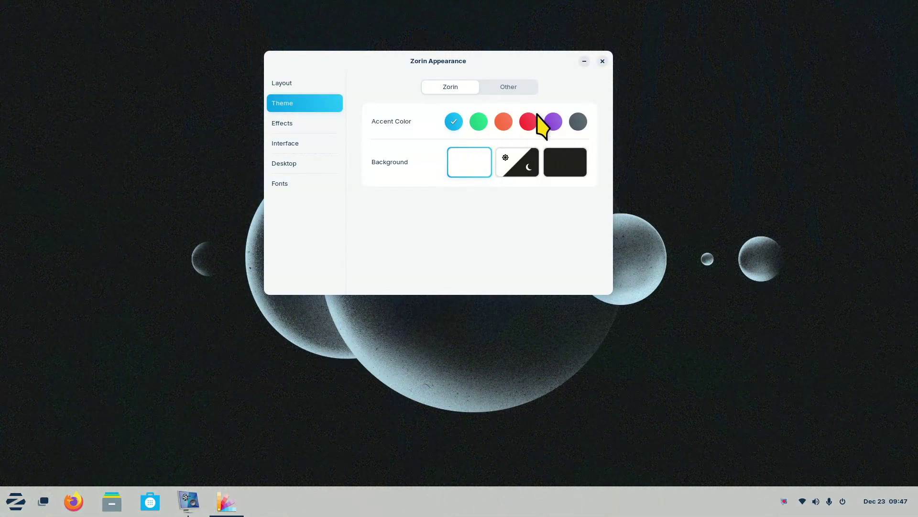
left_click(509, 88)
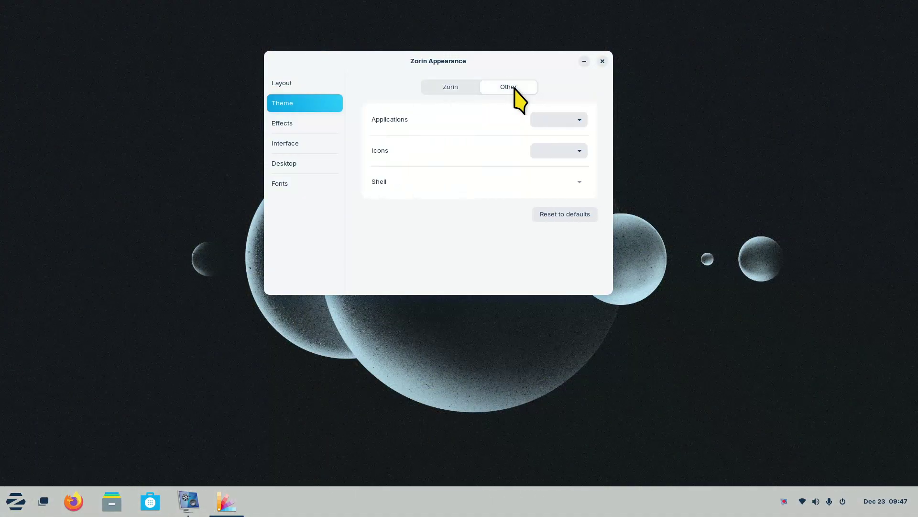
left_click(579, 119)
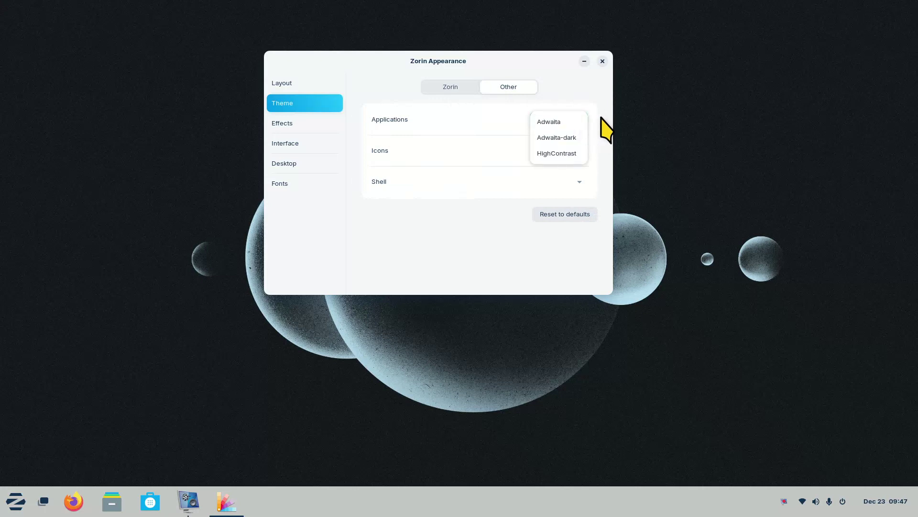
left_click(604, 127)
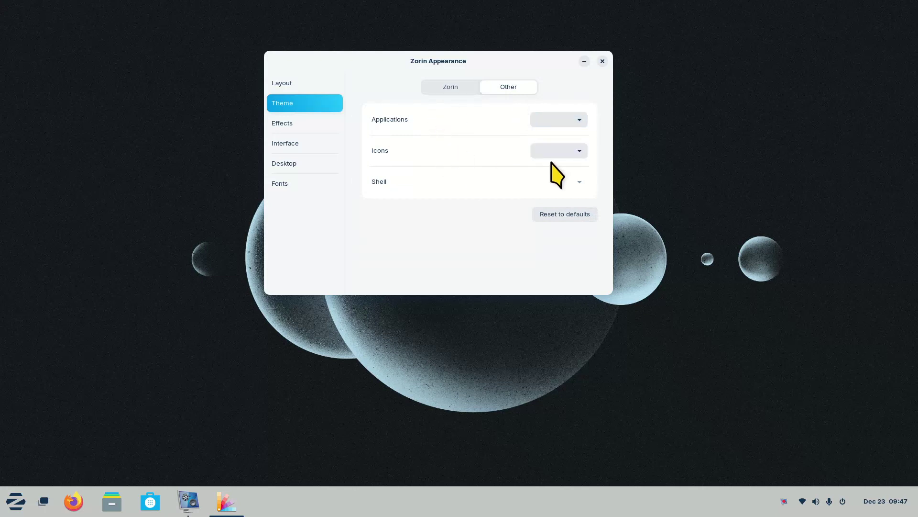
left_click(580, 150)
left_click(596, 132)
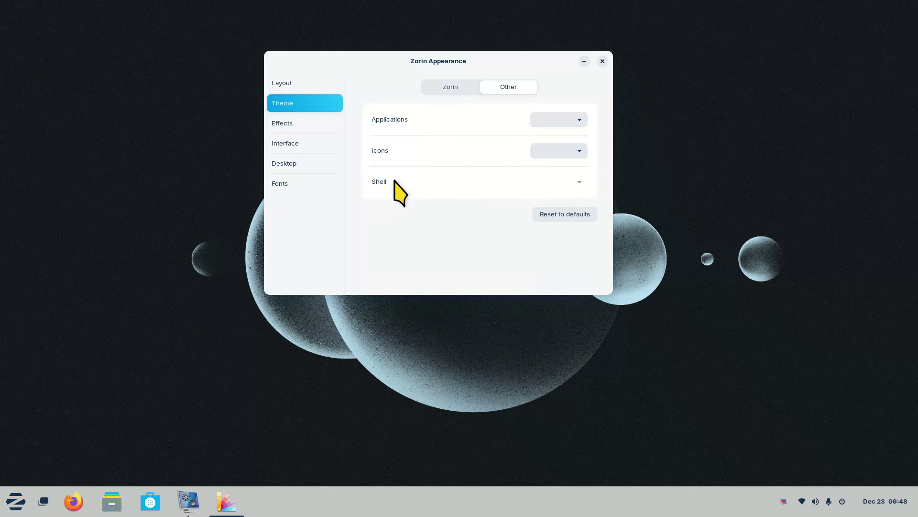
Turn off Desktop Cube and Spatial Window Switcher in the Effects settings, and move the Zorin Appearance window toward the middle of the desktop
left_click(305, 124)
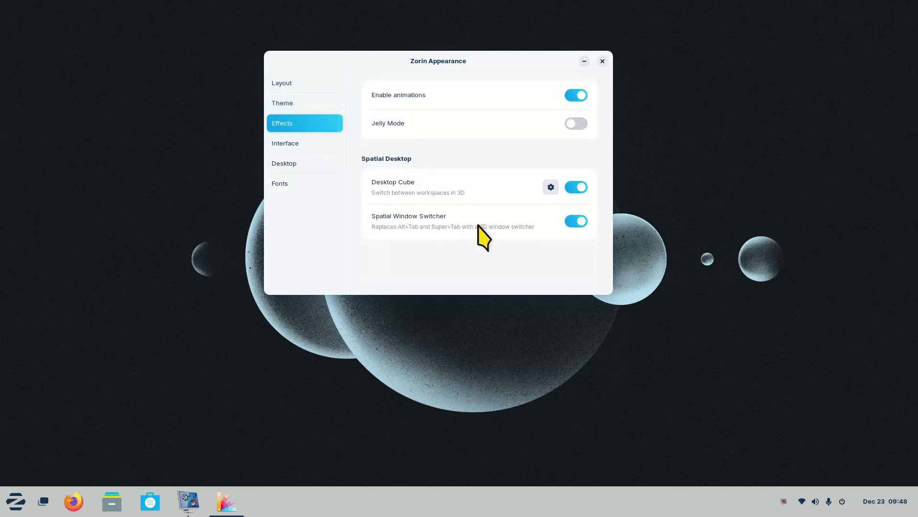
left_click(577, 189)
left_click(574, 220)
left_click_drag(488, 71, 564, 133)
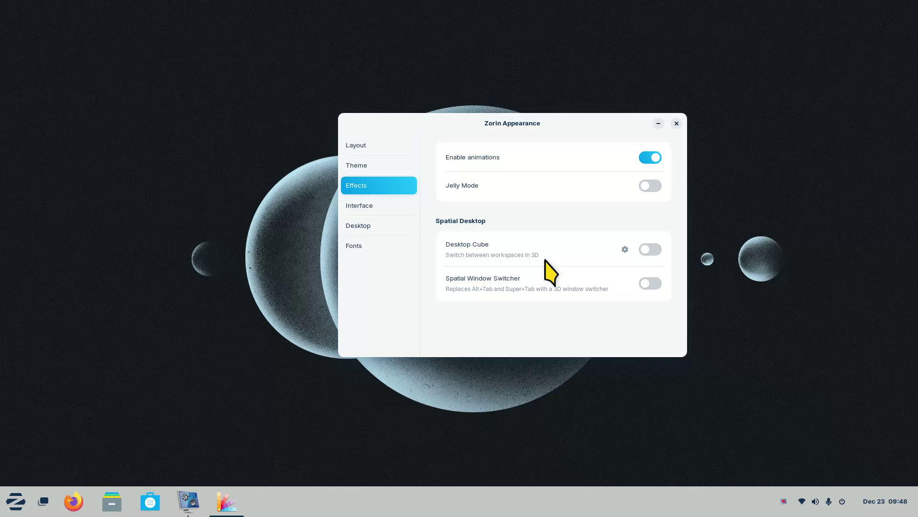
Turn Desktop Cube on and review its General, Desktop and Overview options, closing them without changes
left_click(658, 251)
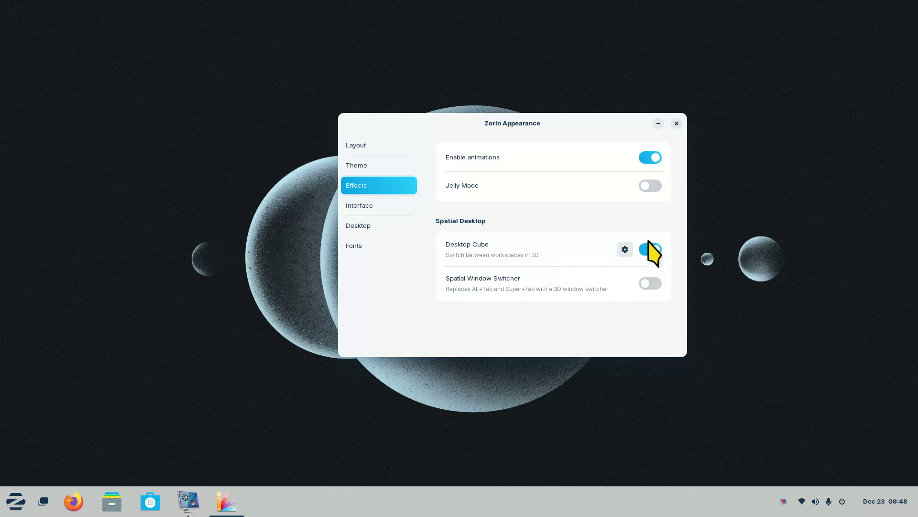
left_click(626, 249)
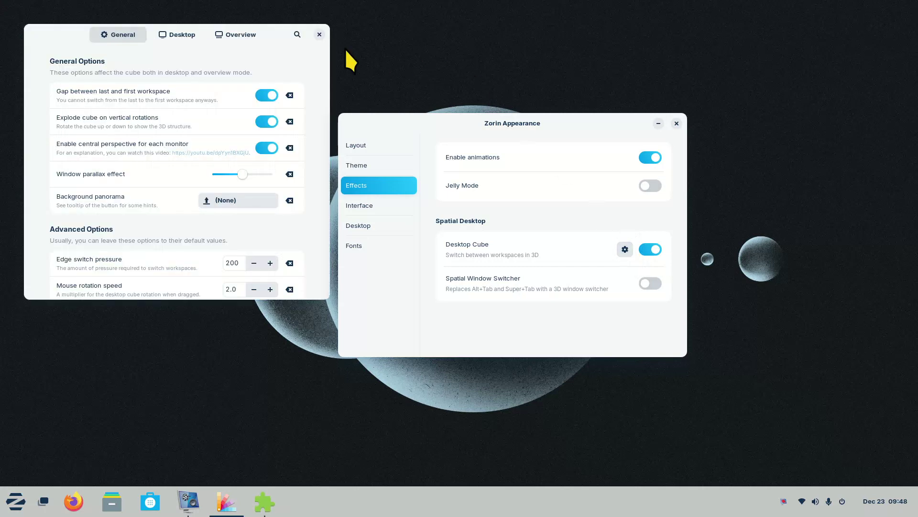
left_click_drag(273, 31, 423, 136)
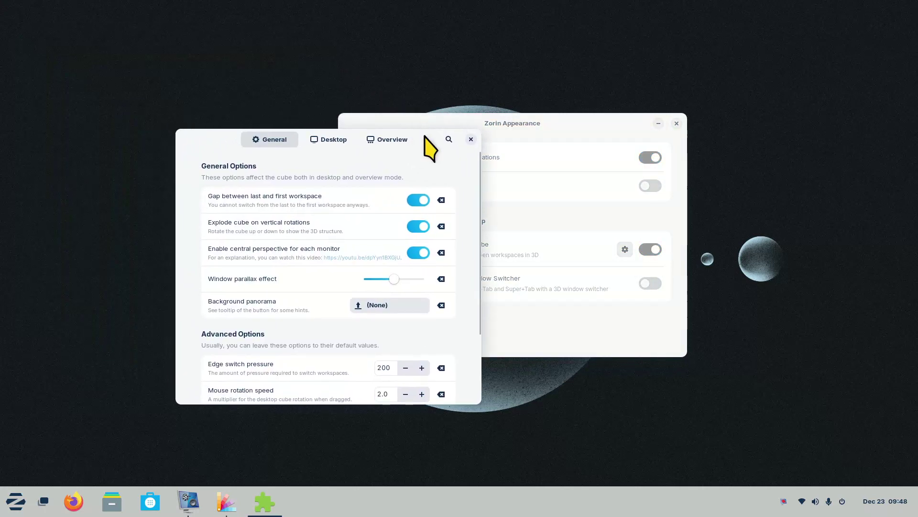
left_click(332, 140)
left_click(385, 140)
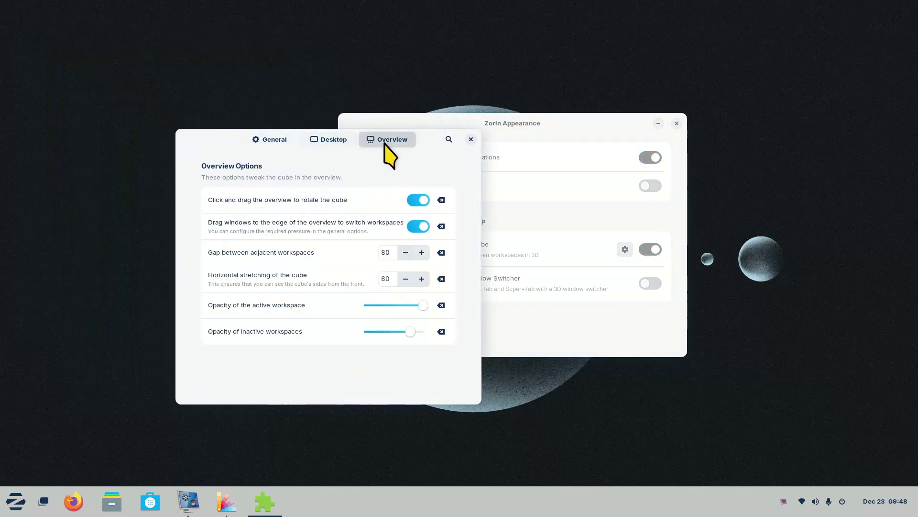
left_click(325, 143)
left_click(271, 143)
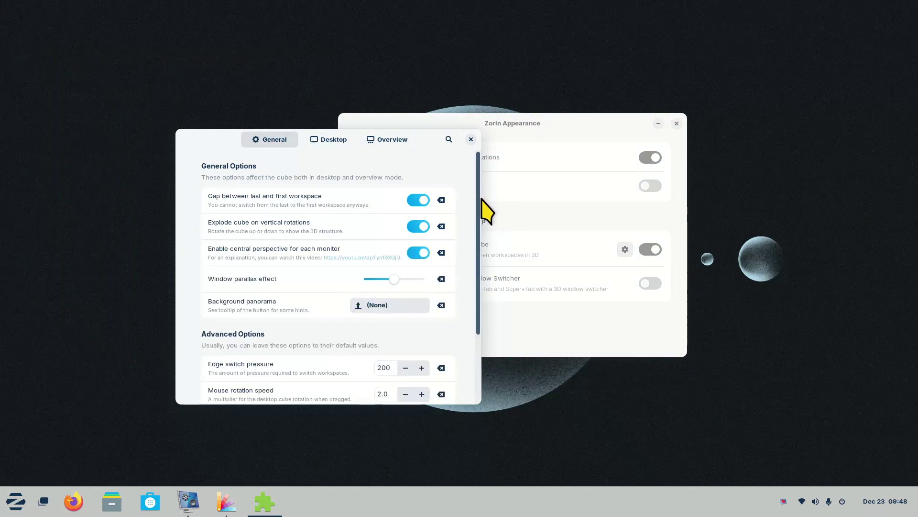
left_click(471, 139)
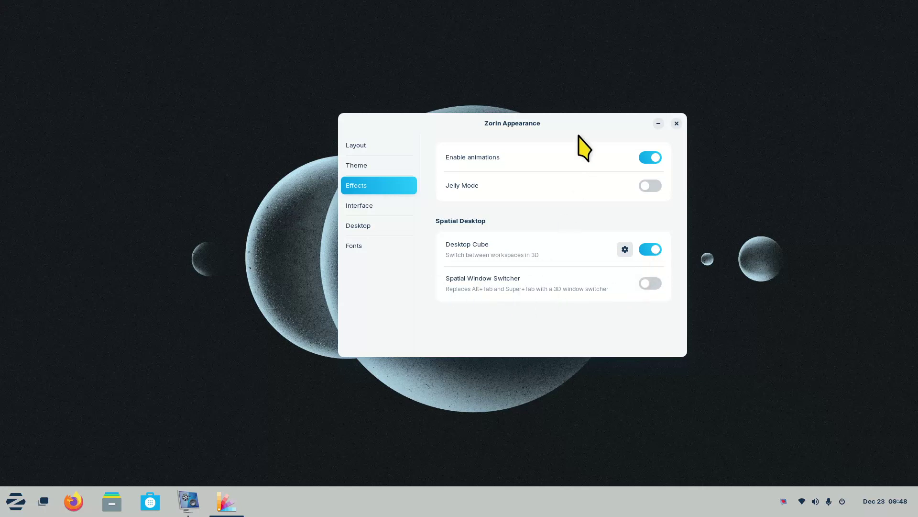
Move Zorin Appearance into the desktop's upper right corner, search the Zorin menu for "cal", and launch Calculator from the results
left_click_drag(574, 131, 773, 36)
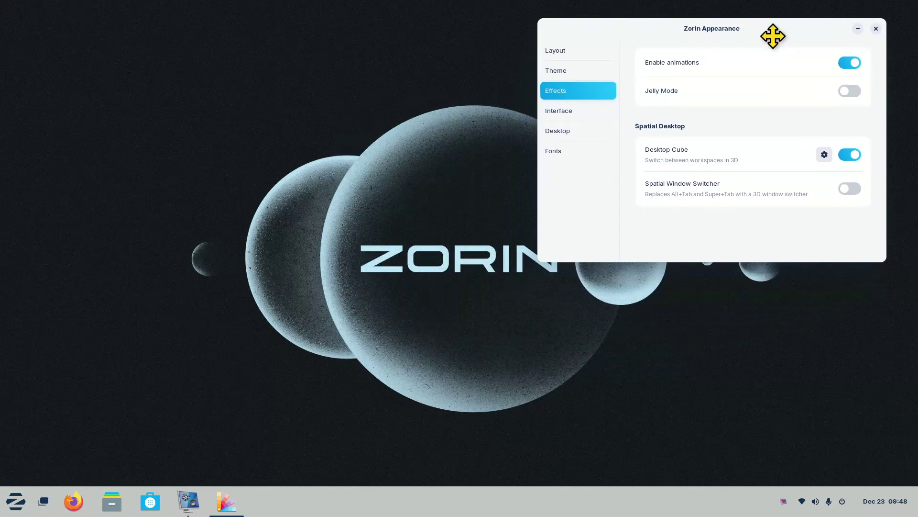
left_click(12, 510)
left_click(57, 471)
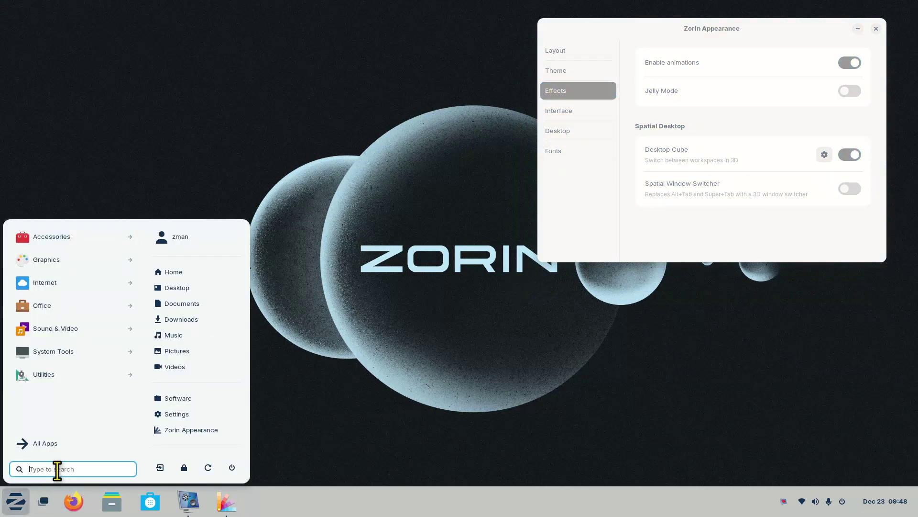
type("cal")
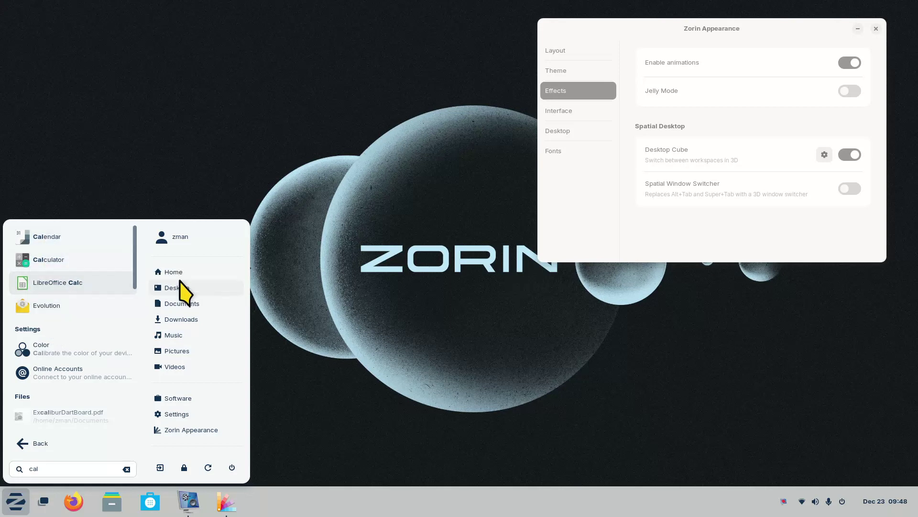
scroll(86, 335, "down", 7)
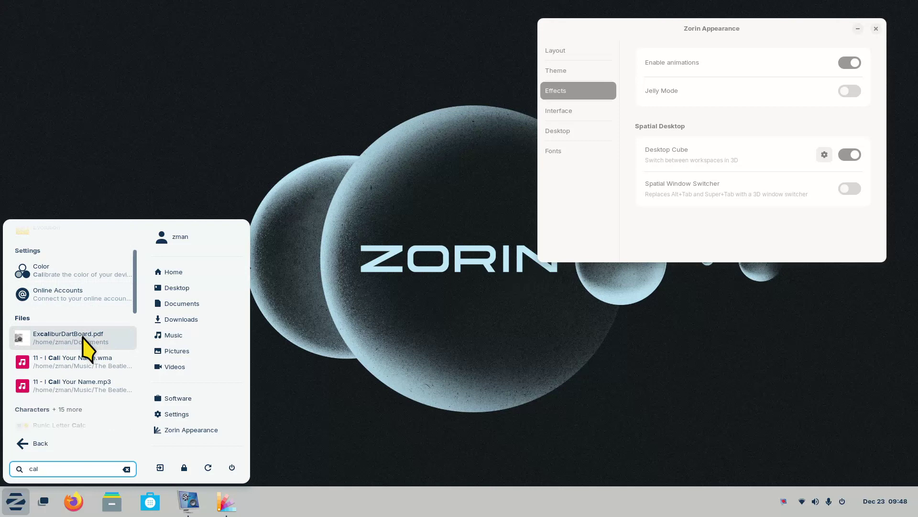
scroll(86, 346, "down", 6)
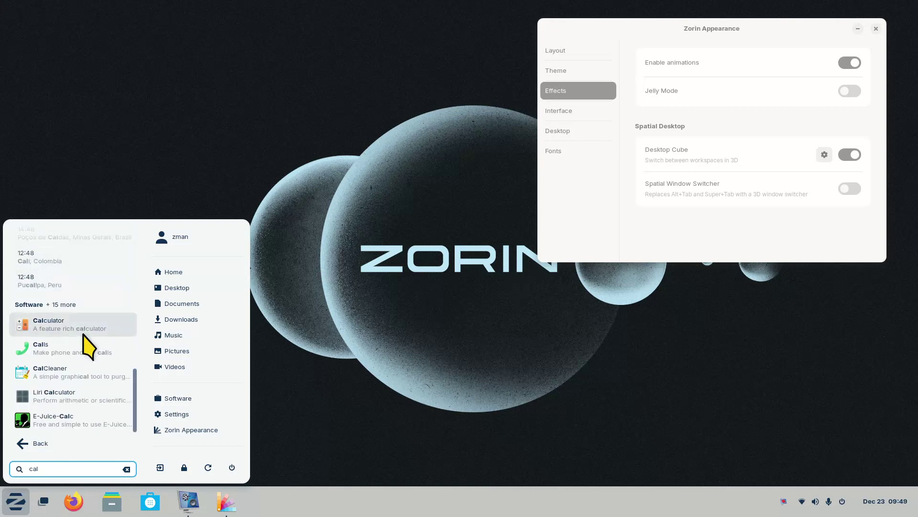
scroll(85, 335, "up", 12)
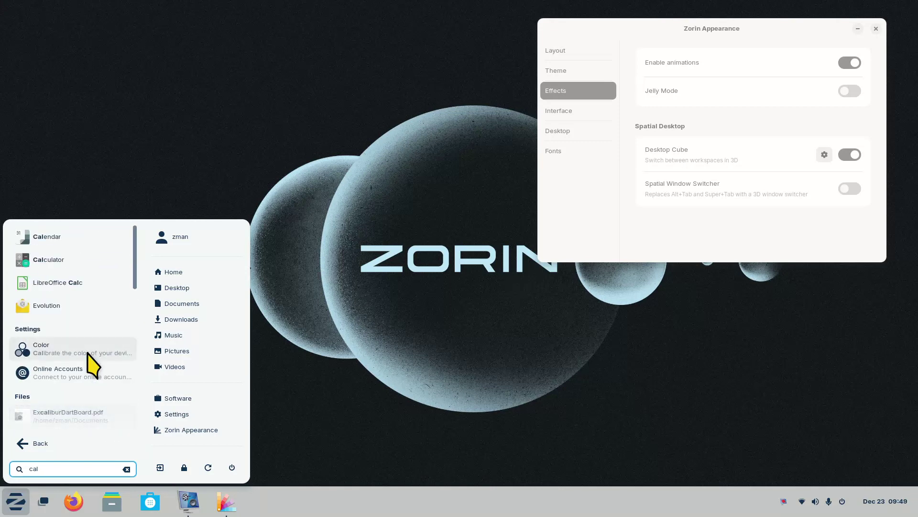
left_click(43, 261)
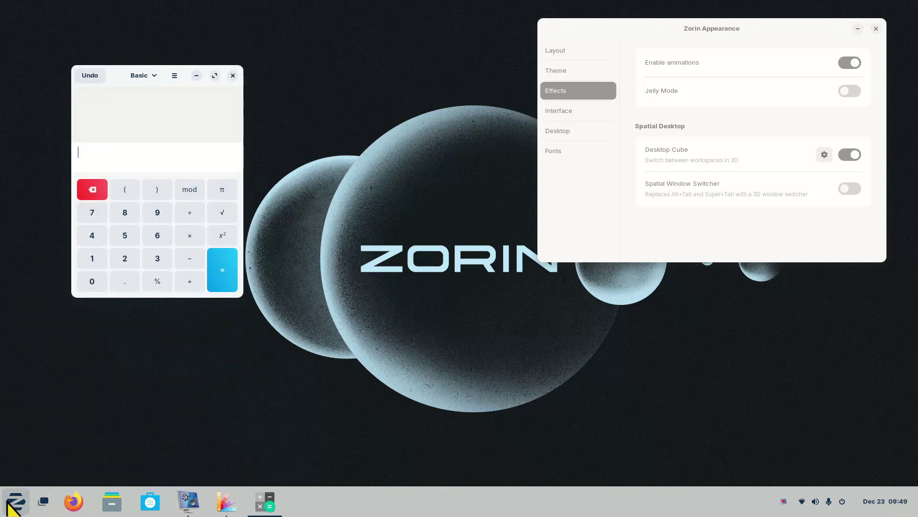
Launch Photos from the Graphics category, shift its window to uncover part of Calculator, and bring Zorin Appearance to the front
left_click(16, 501)
left_click(51, 263)
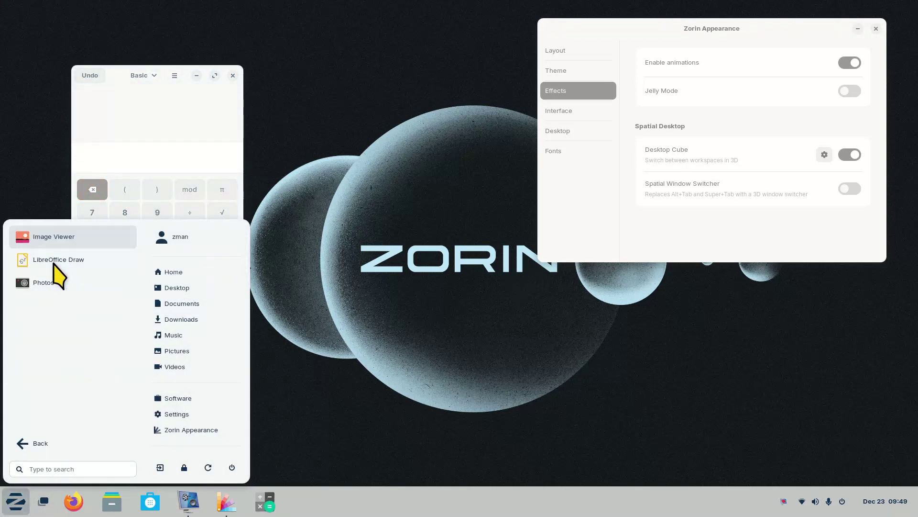
left_click(50, 283)
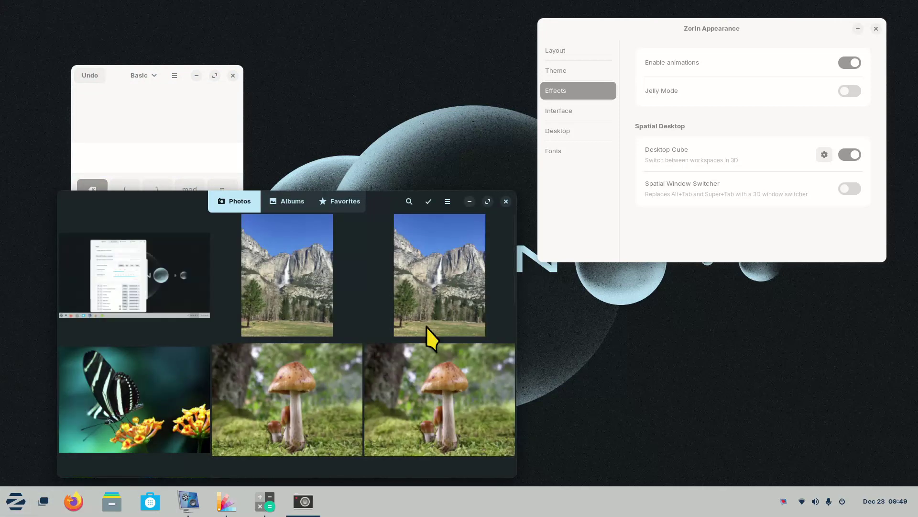
left_click_drag(159, 202, 250, 209)
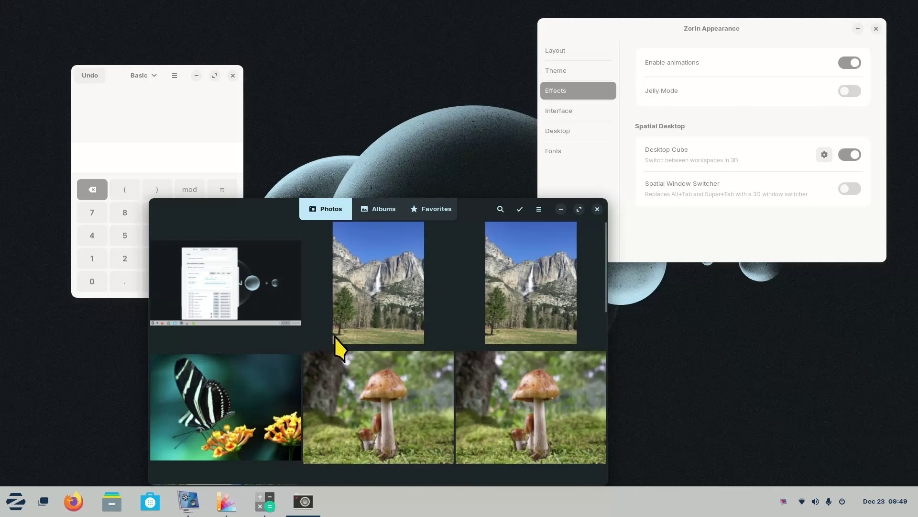
left_click(710, 240)
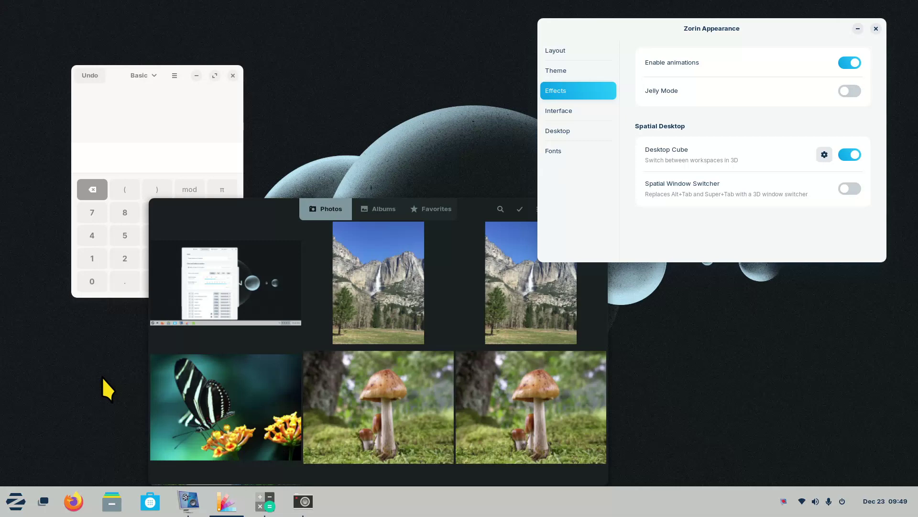
Open the workspace overview, try rotating the desktop cube, and return to the first workspace
left_click(44, 500)
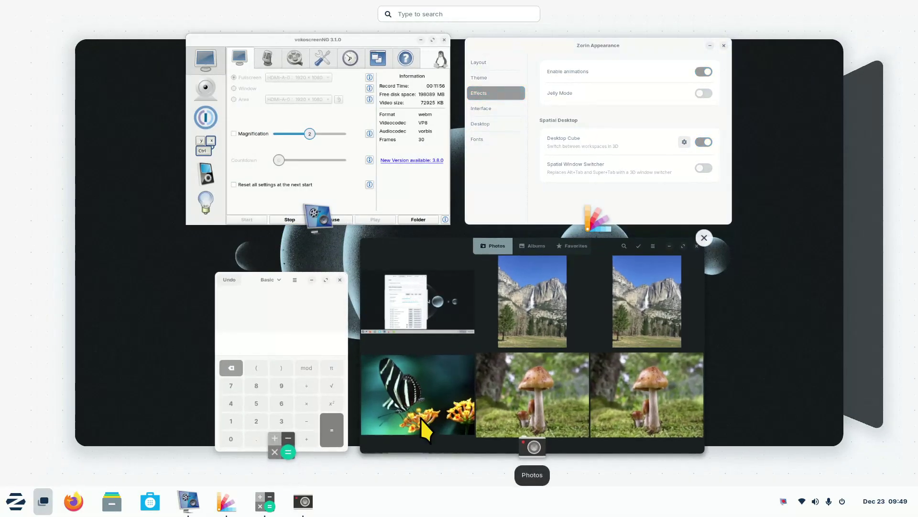
left_click_drag(755, 360, 665, 153)
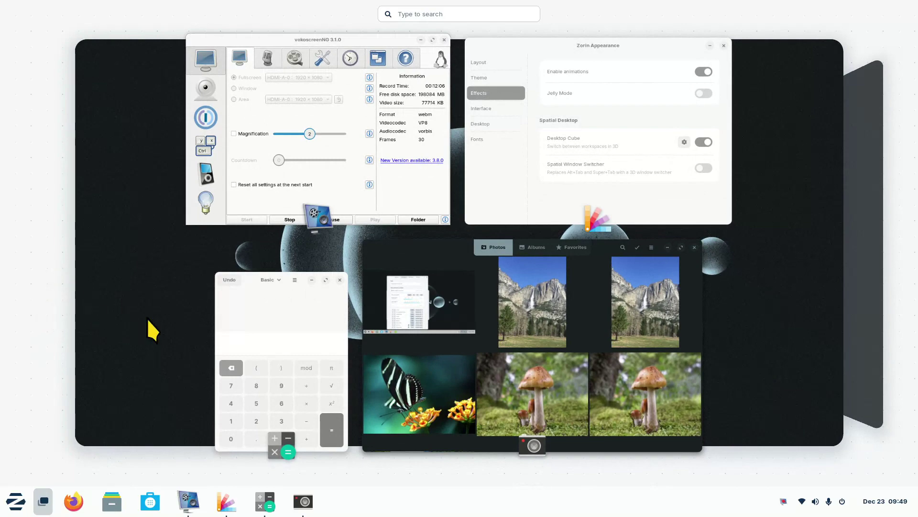
left_click_drag(778, 331, 813, 334)
left_click(786, 289)
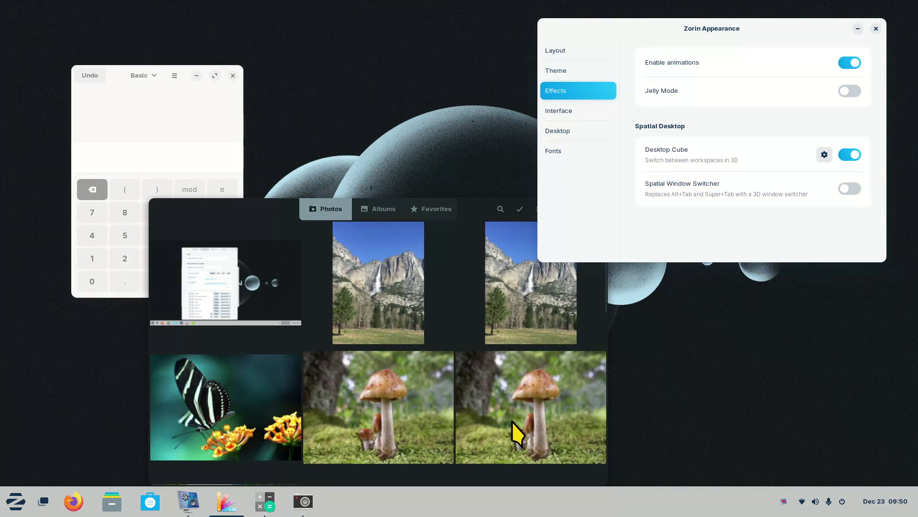
Rotate the desktop cube to the second workspace and enter it, and rotate back to the first workspace with the open windows
key("super")
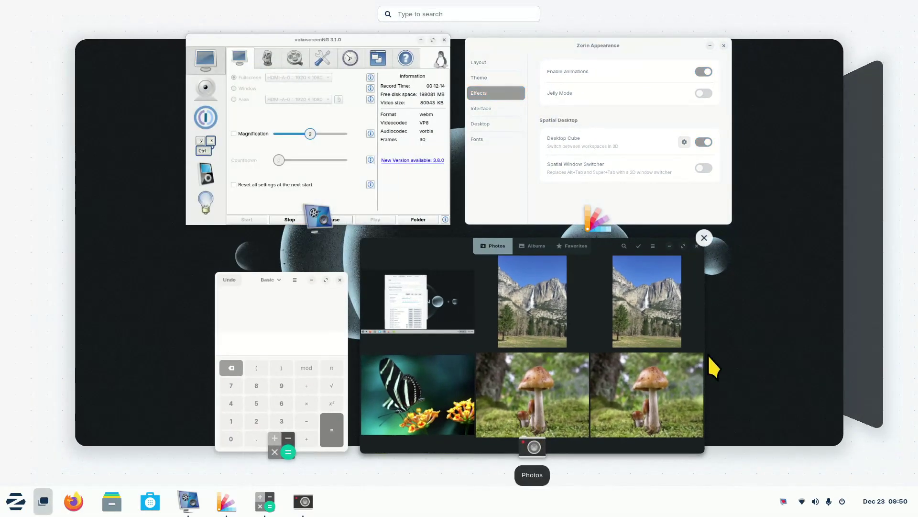
left_click_drag(742, 332, 322, 318)
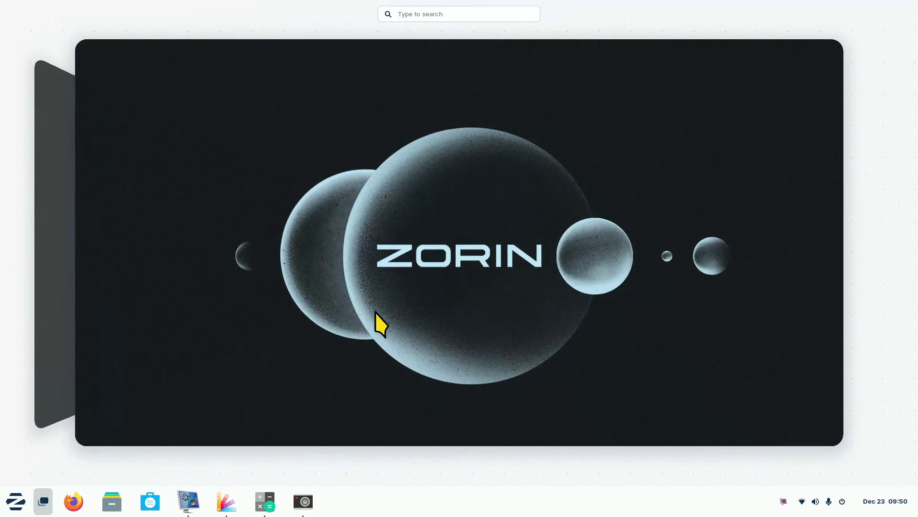
left_click(376, 313)
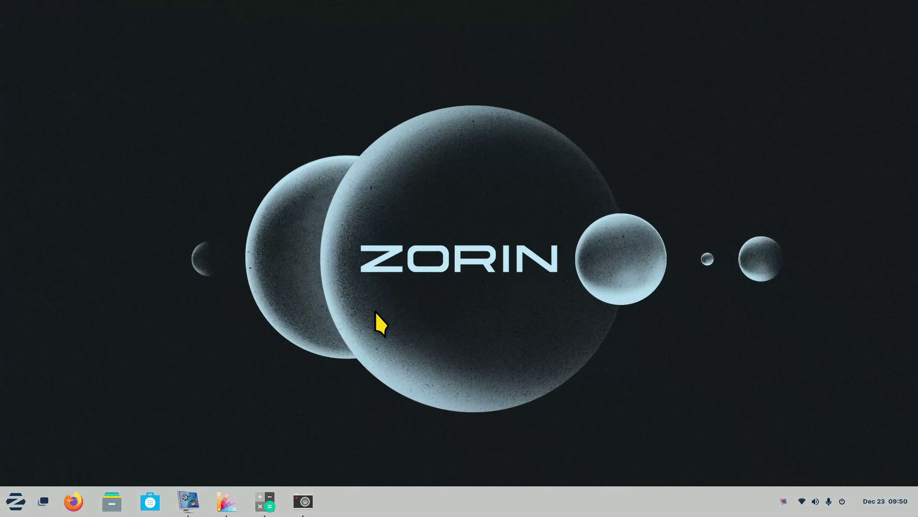
key("super")
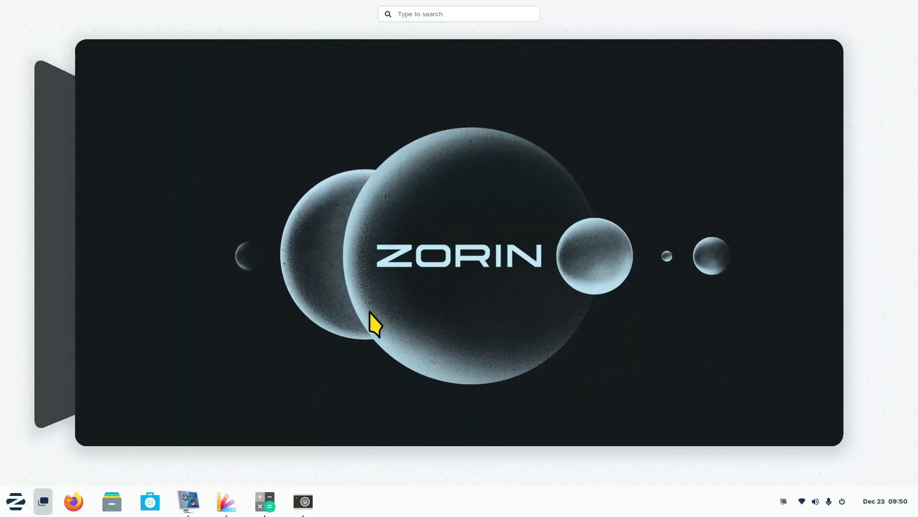
left_click_drag(261, 299, 702, 325)
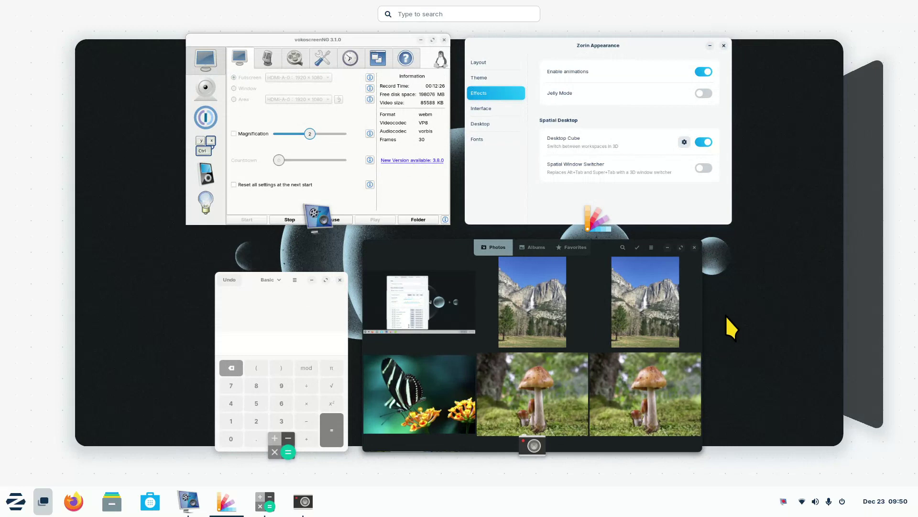
left_click(747, 311)
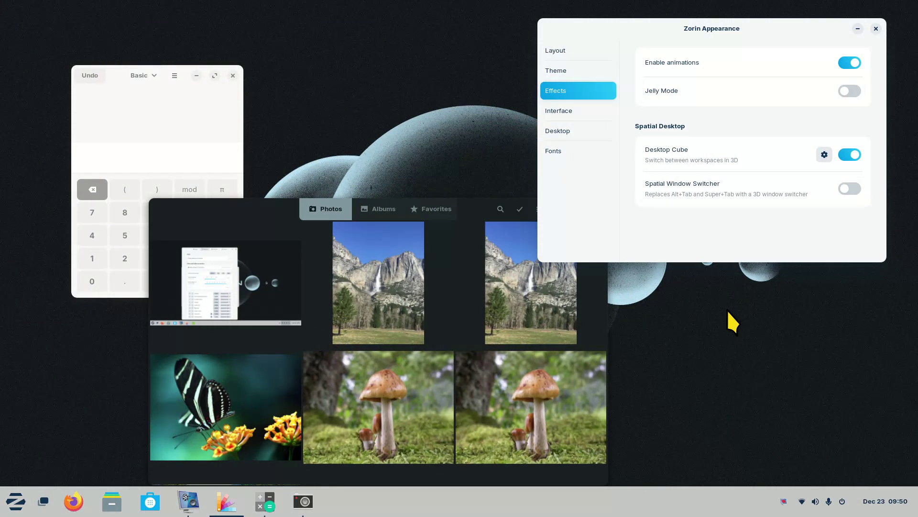
Open the full application grid, view its second page, return to the first page, and go back to the desktop
key("super+a")
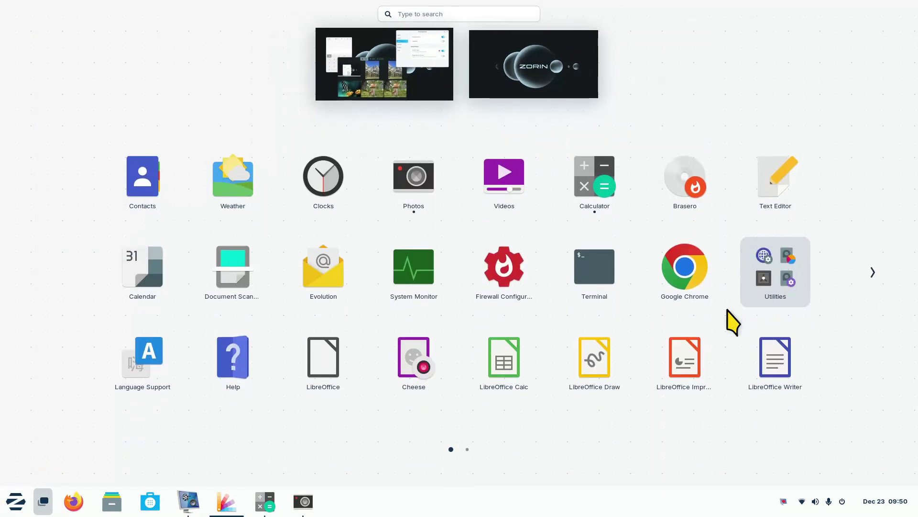
left_click(468, 450)
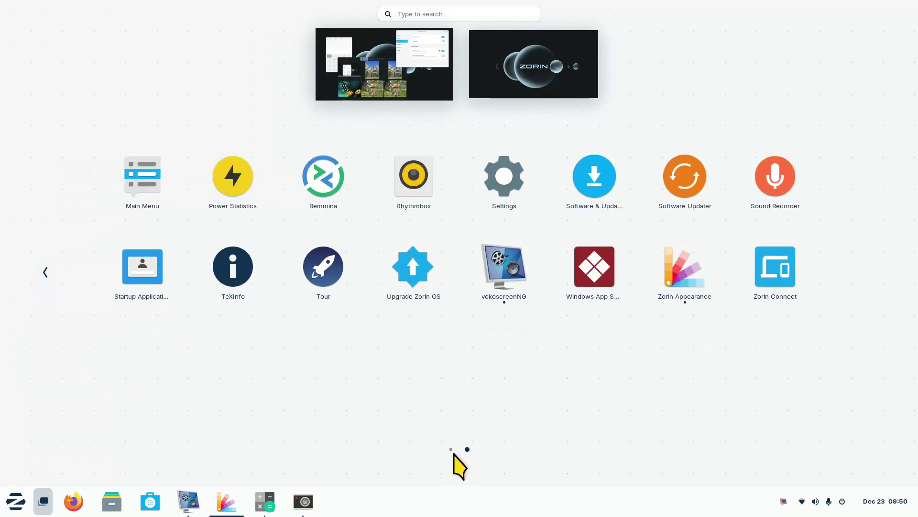
left_click(451, 449)
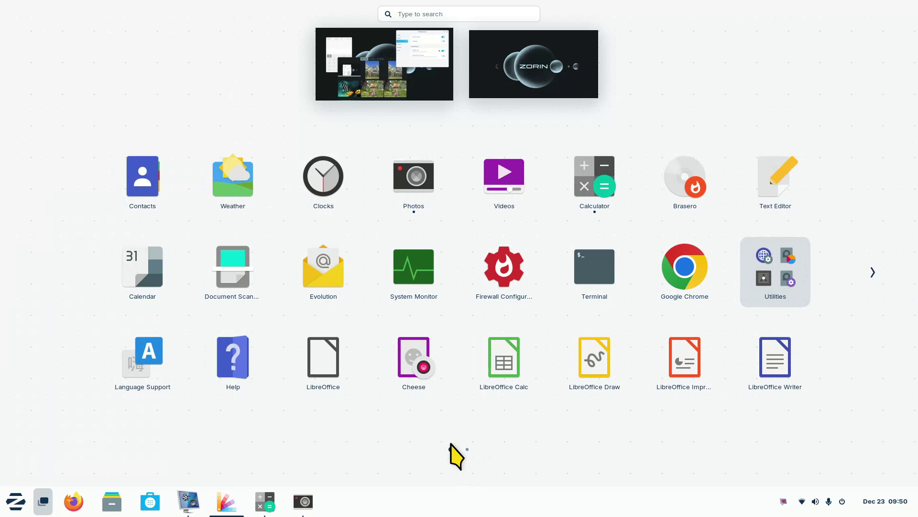
key("Escape")
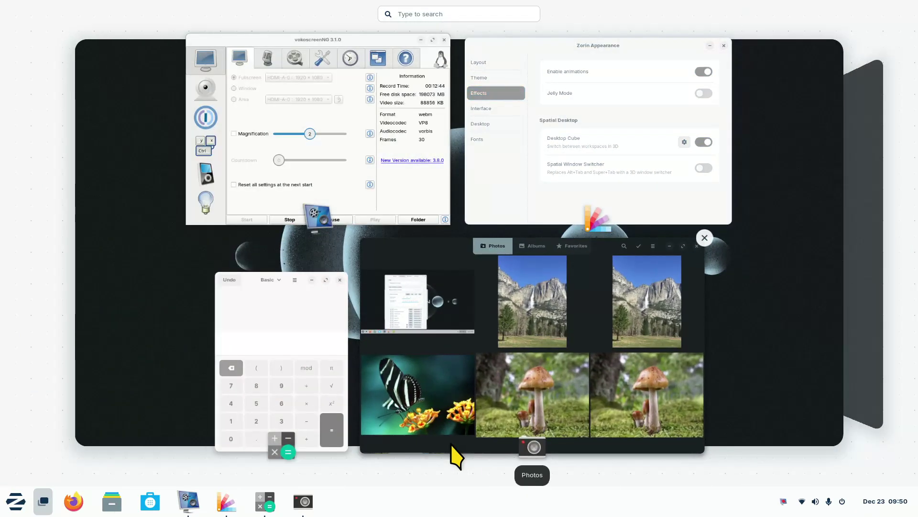
key("Escape")
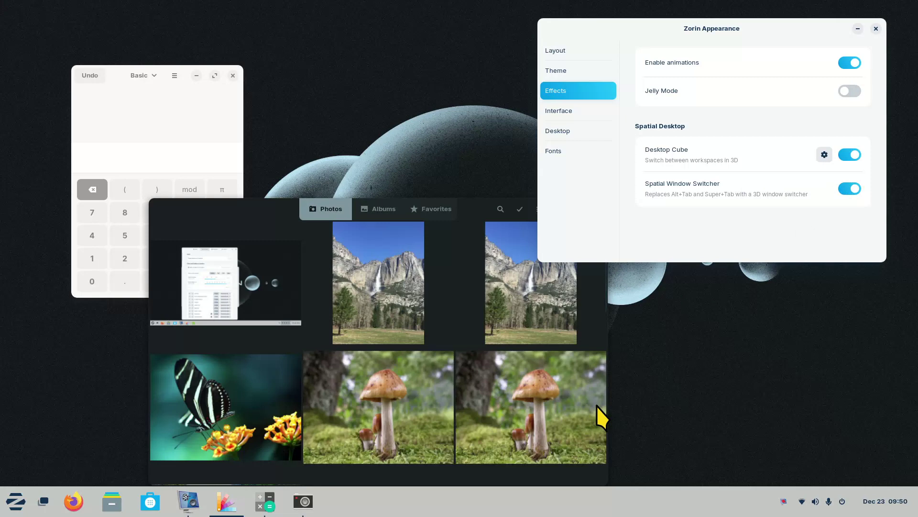
Cycle through the open windows with the spatial window switcher and return to Zorin Appearance
key("alt+Tab")
key("alt+Tab")
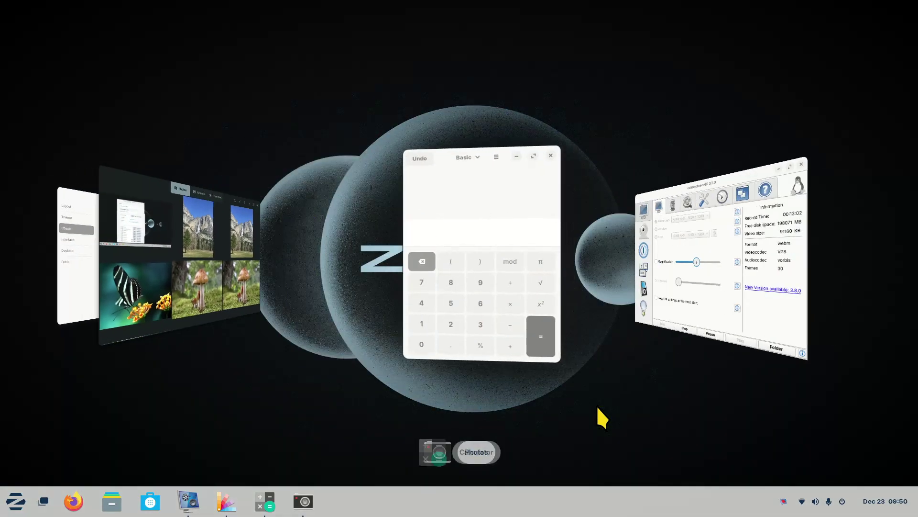
key("alt+Tab")
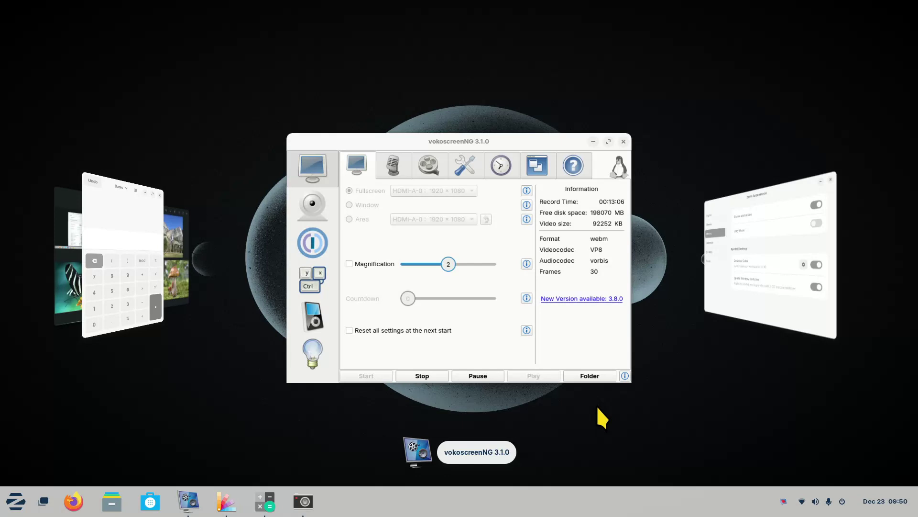
key("alt+Tab")
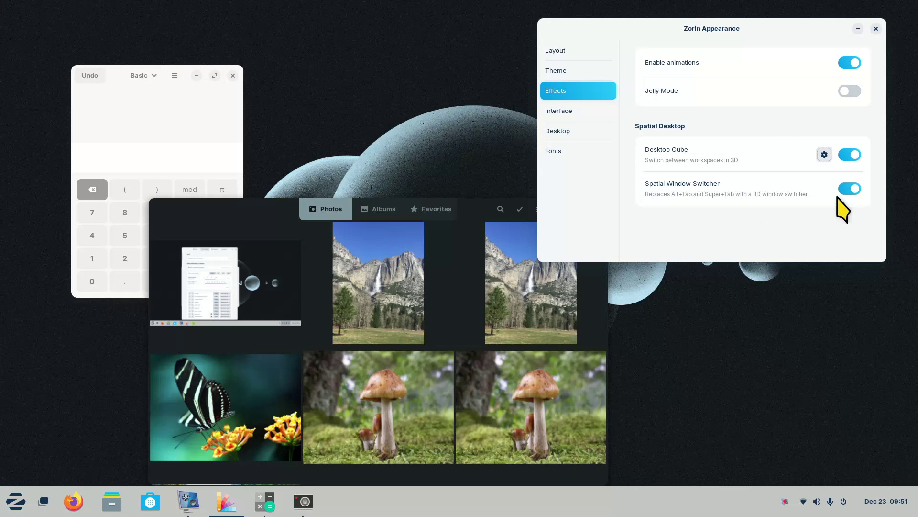
Enable Advanced Window Tiling in the Interface settings, review its general options and keybindings, and close the tiling settings
left_click(592, 115)
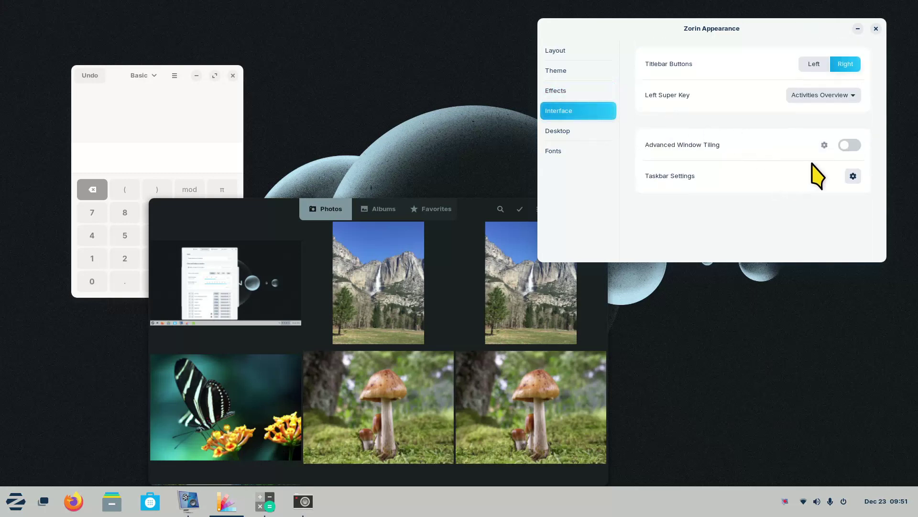
left_click(856, 146)
left_click(824, 145)
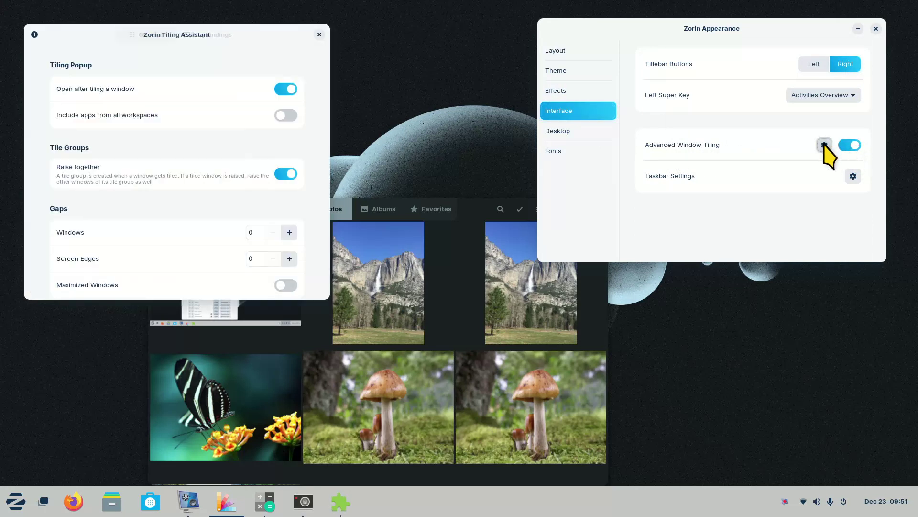
left_click_drag(227, 35, 584, 101)
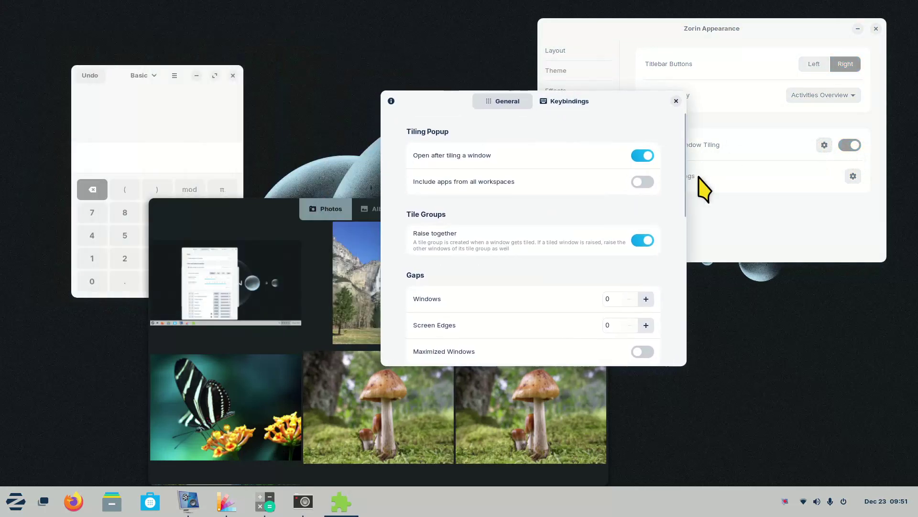
left_click(565, 101)
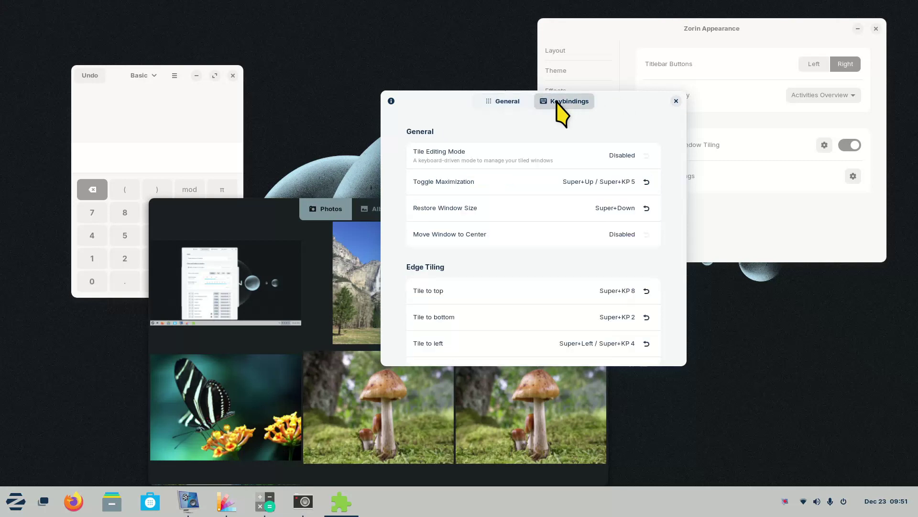
left_click(676, 101)
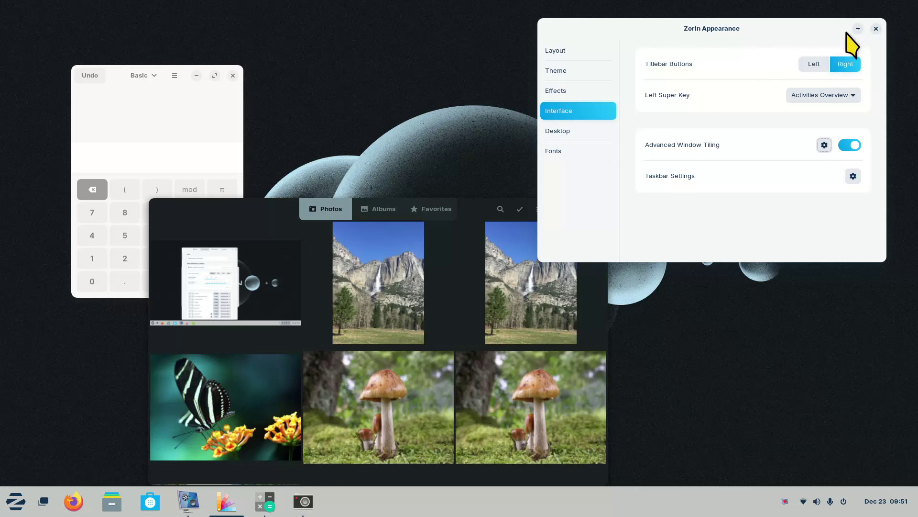
Arrange the Zorin Appearance and Photos windows side by side without overlap, and set Titlebar Buttons to Left
left_click_drag(630, 32, 705, 54)
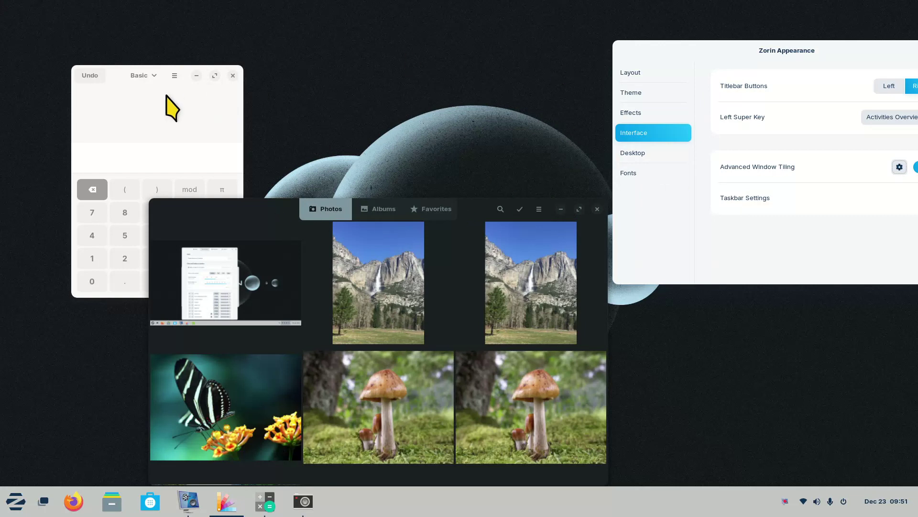
left_click_drag(690, 49, 746, 60)
left_click_drag(258, 214, 167, 181)
left_click_drag(752, 84, 640, 139)
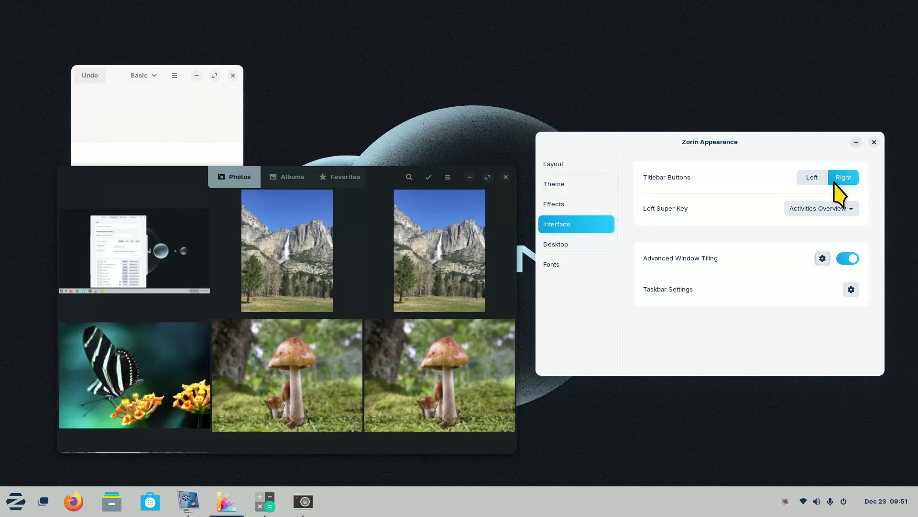
left_click(813, 177)
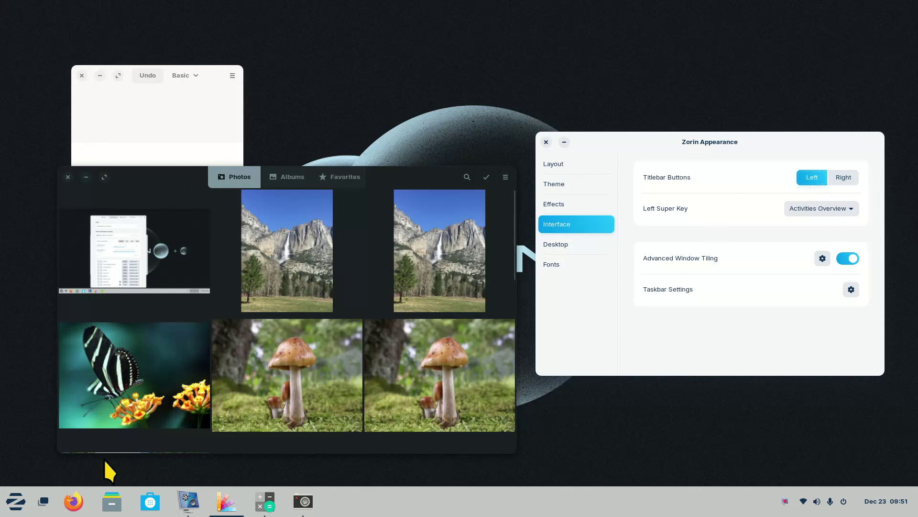
Search the Zorin menu for "twe" and launch Tweaks from the results
left_click(15, 508)
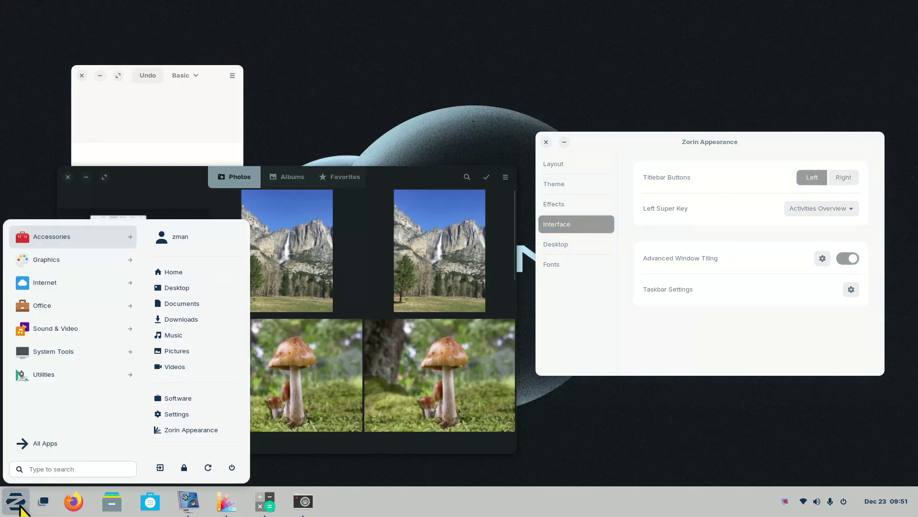
left_click(38, 469)
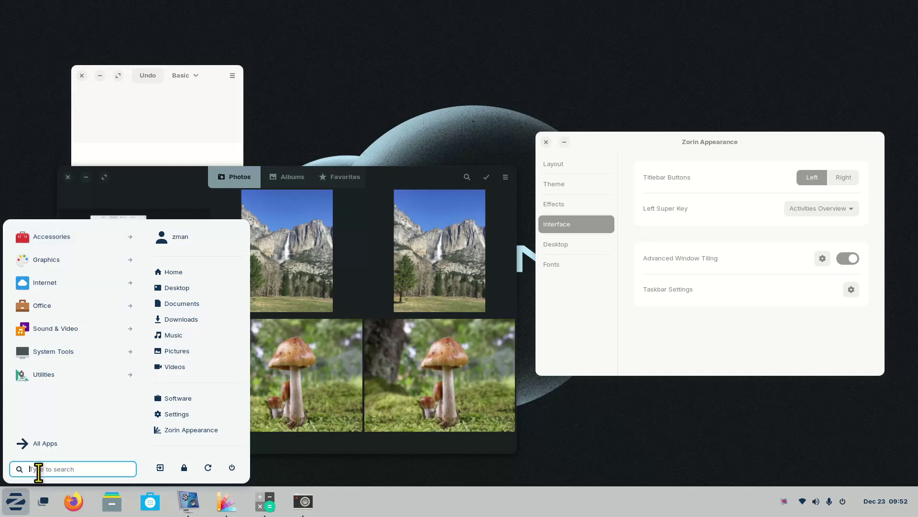
type("twe")
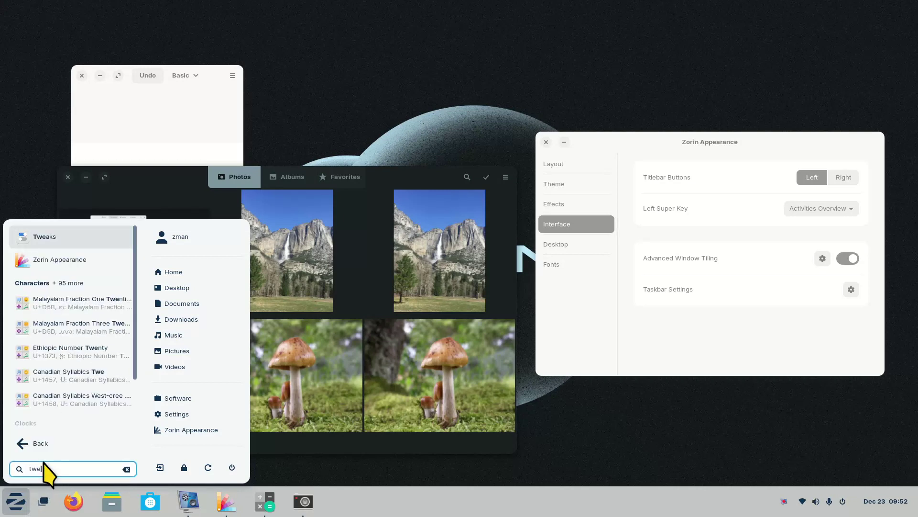
left_click(59, 237)
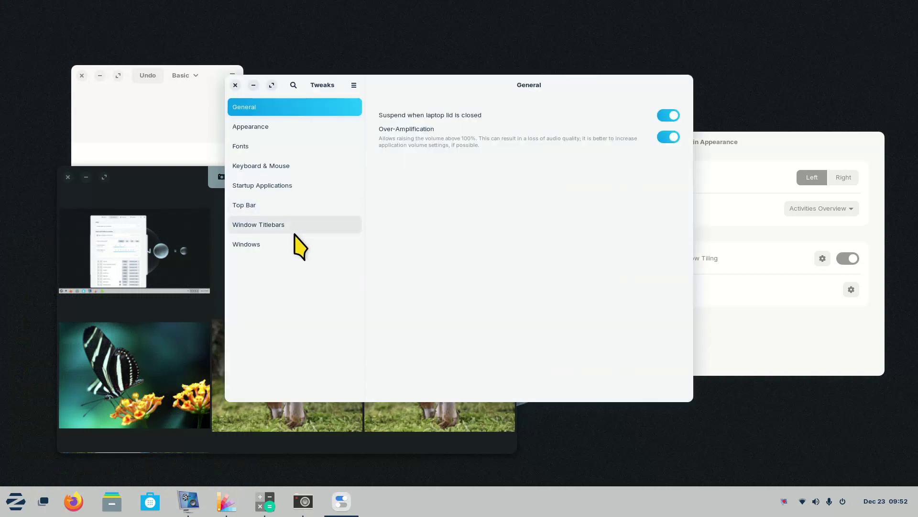
Set the titlebar button placement to Right in Tweaks, close it, and nudge the Zorin Appearance window closer to Photos
left_click(297, 233)
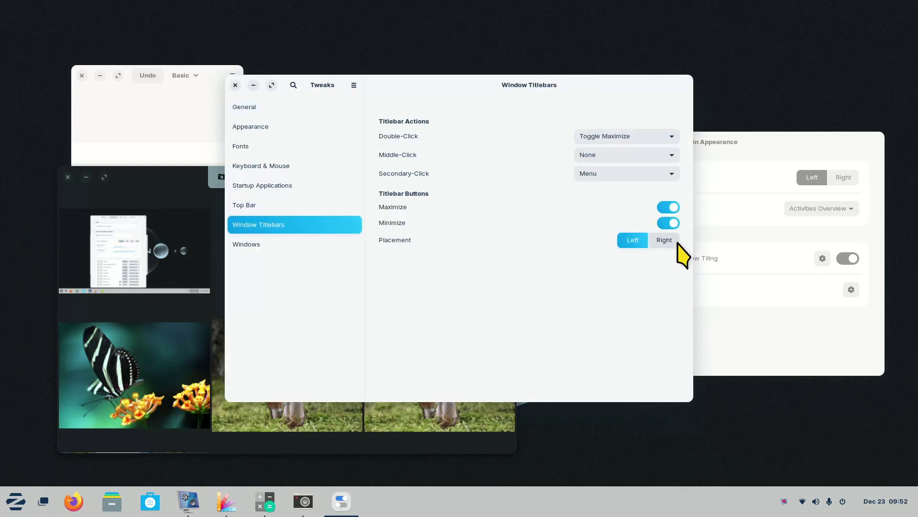
left_click(660, 241)
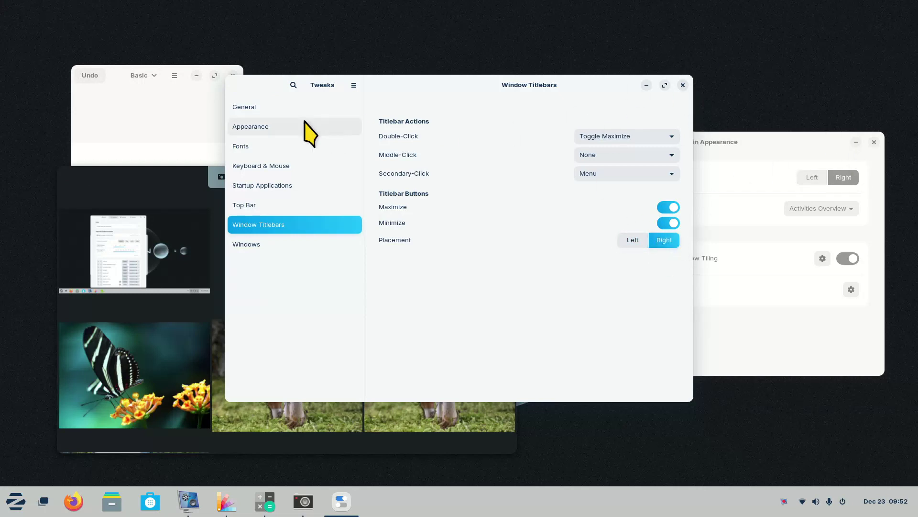
left_click(683, 85)
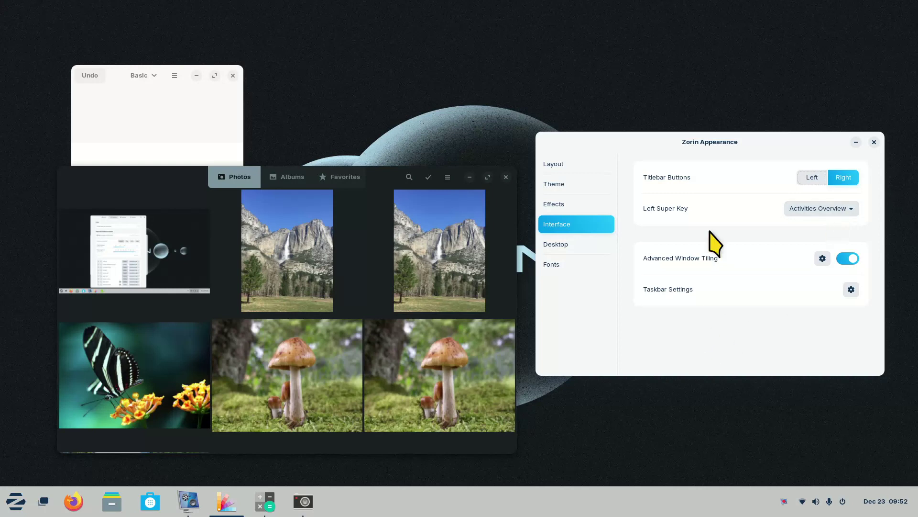
left_click_drag(794, 143, 778, 146)
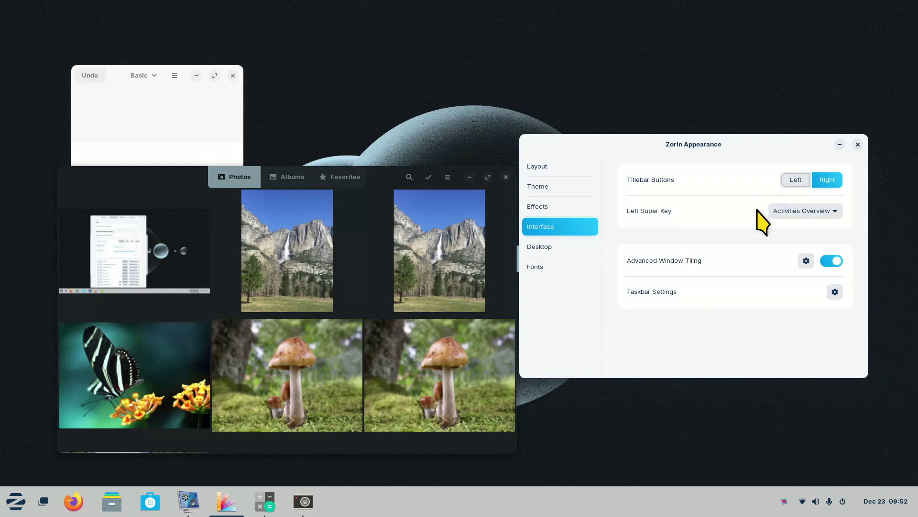
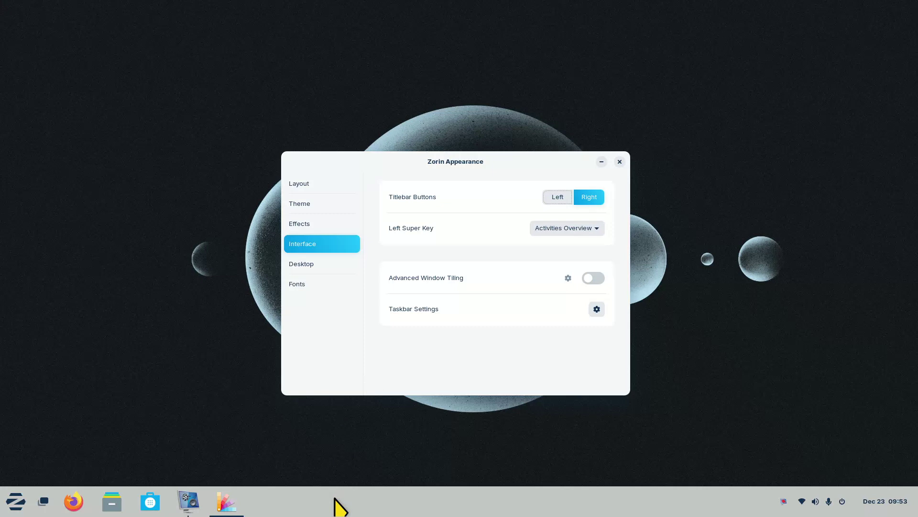
Open Taskbar Settings, move its window over Zorin Appearance, and switch Panel Intellihide on and off again
left_click(597, 309)
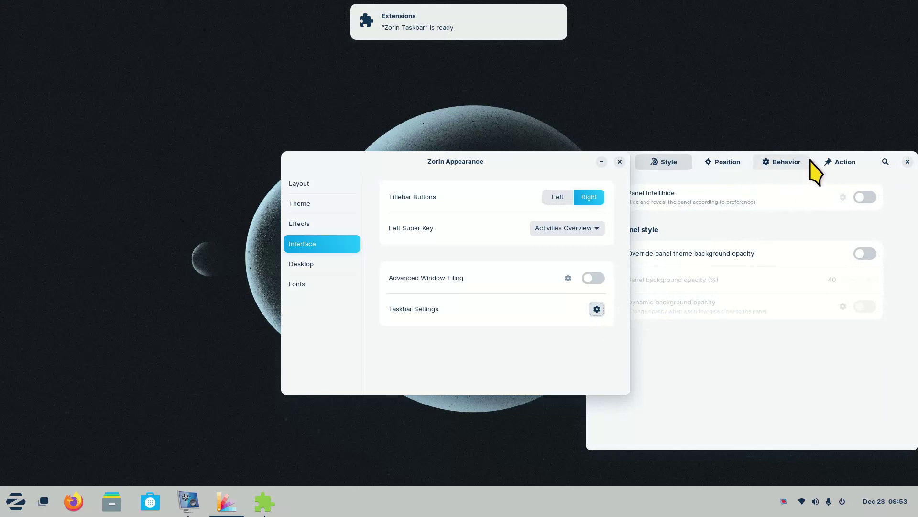
left_click_drag(811, 168, 471, 169)
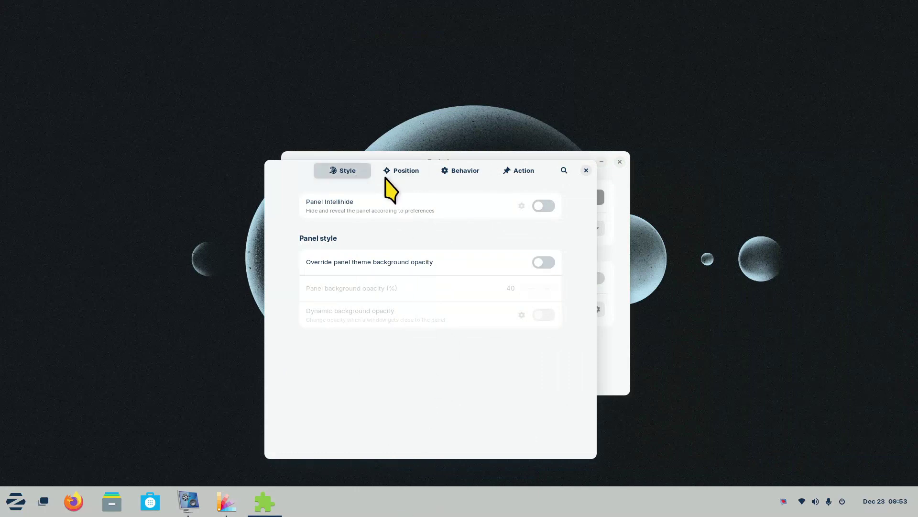
left_click(548, 205)
left_click(545, 207)
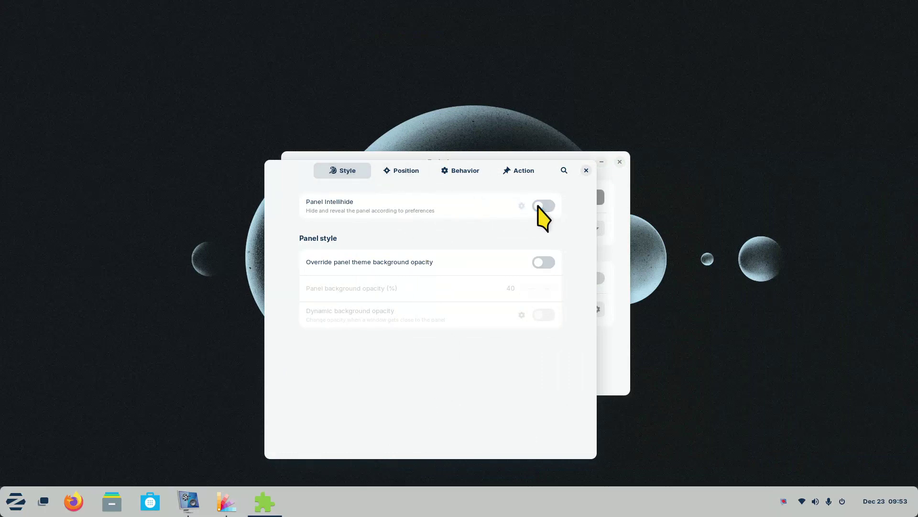
Show the taskbar's Position settings, and move and enlarge the window until the whole panel element list fits
left_click(407, 182)
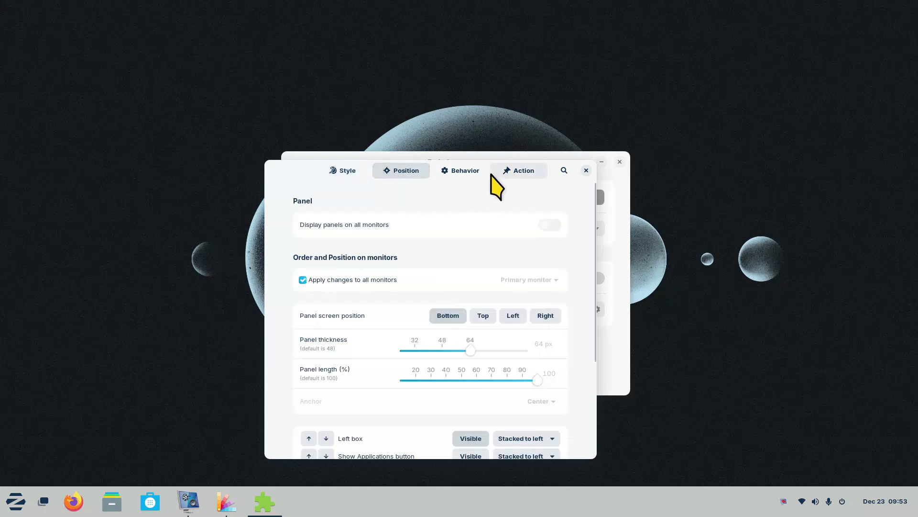
left_click_drag(489, 178, 483, 66)
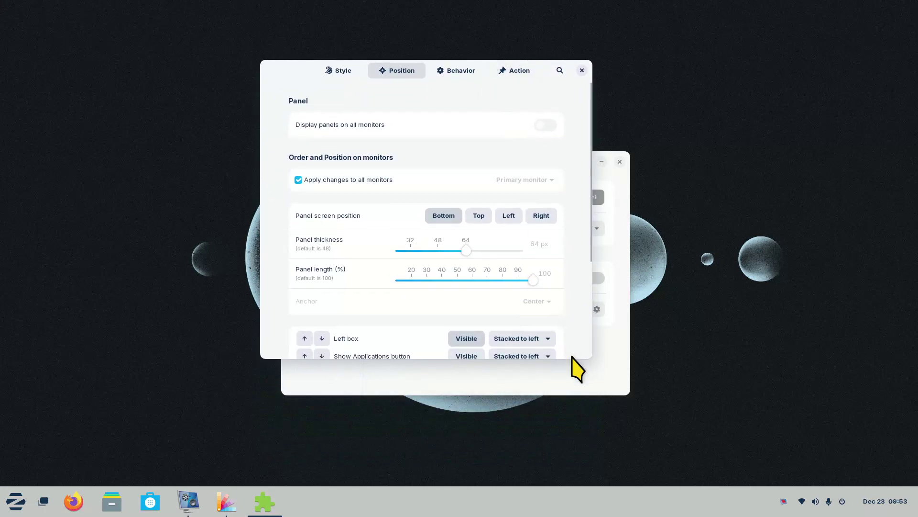
left_click_drag(570, 359, 564, 485)
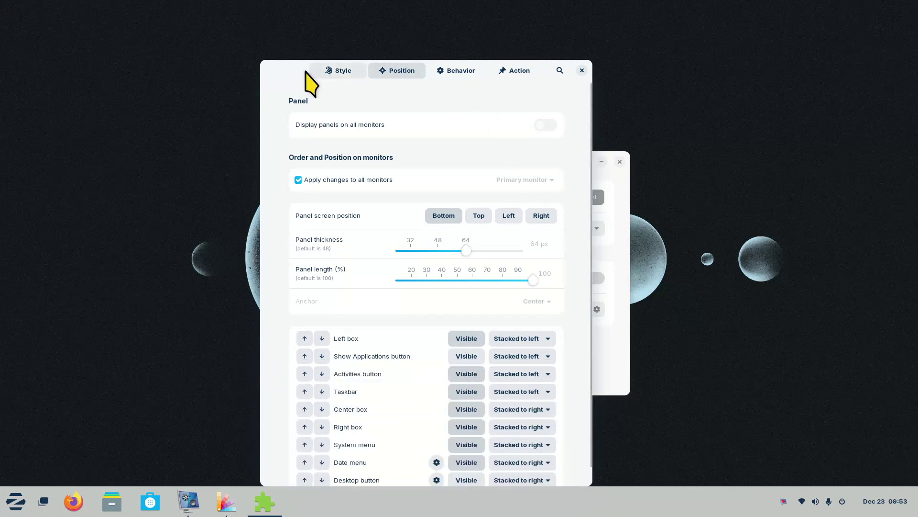
left_click_drag(303, 67, 286, 43)
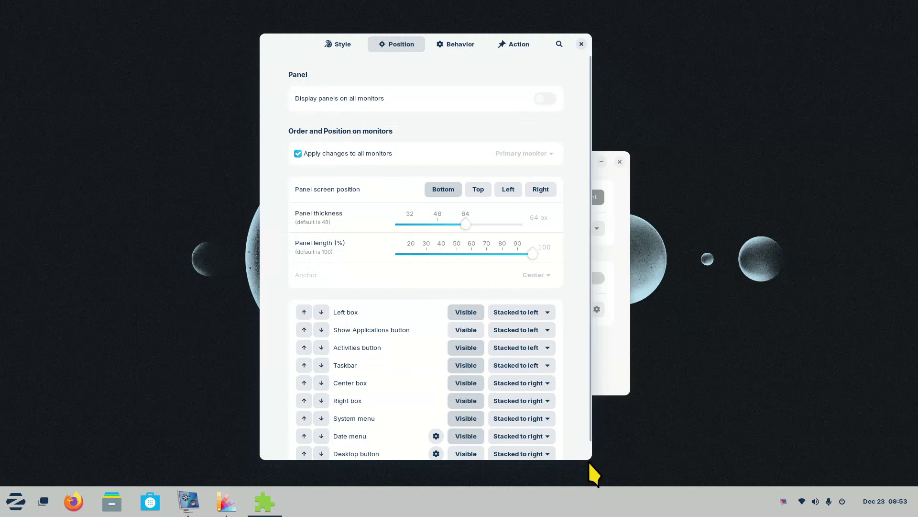
left_click_drag(586, 464, 587, 479)
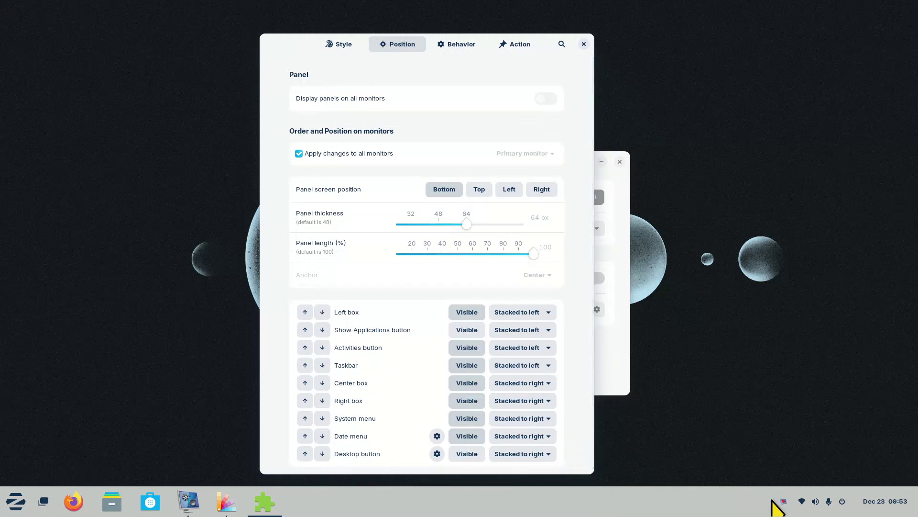
Open the system quick settings and start the screenshot tool from there
left_click(814, 501)
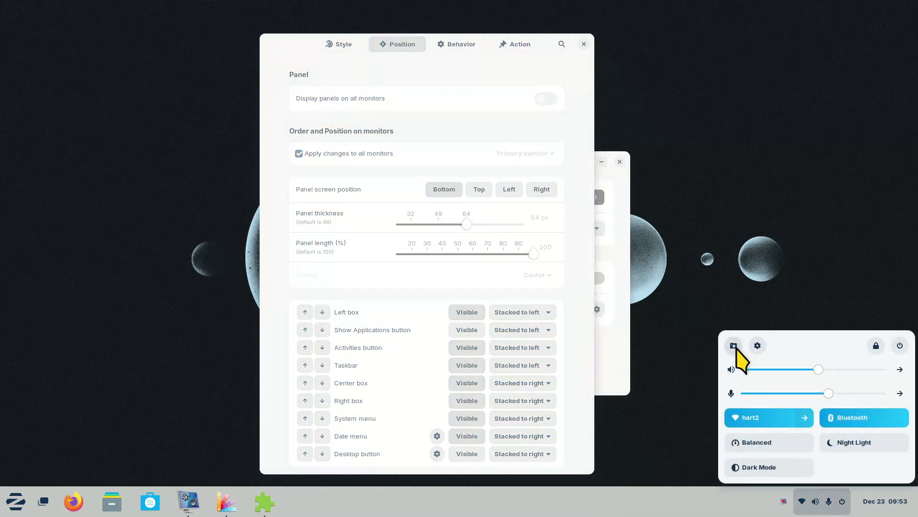
left_click(816, 501)
left_click(815, 500)
left_click(734, 345)
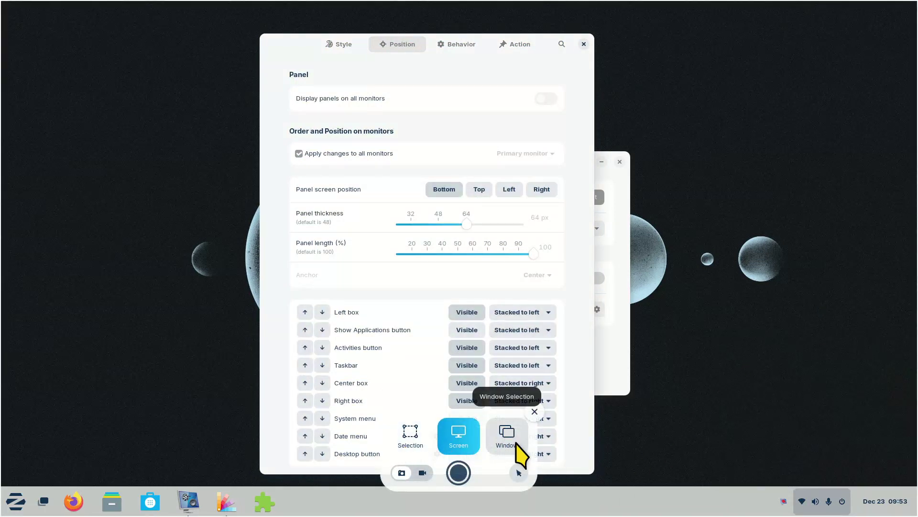
Capture the whole screen and open the Screenshots folder inside Pictures
left_click(459, 472)
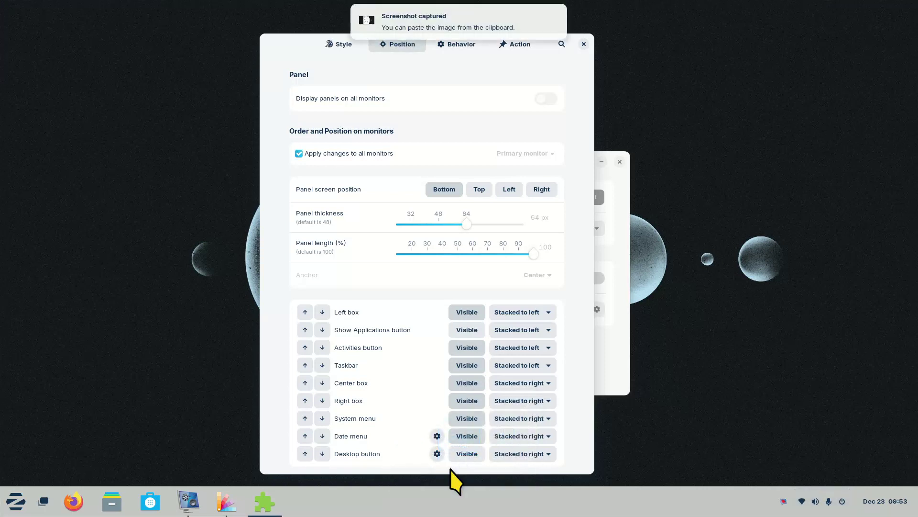
left_click(27, 503)
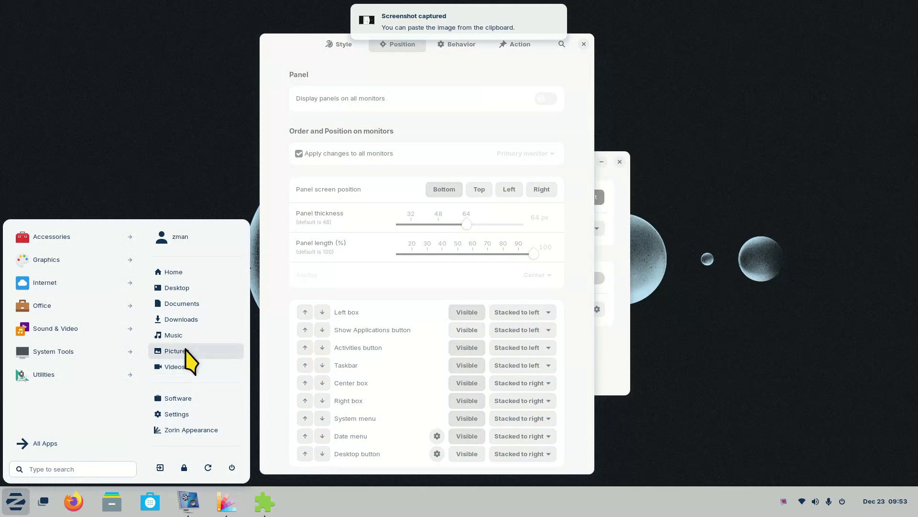
left_click(186, 350)
double_click(165, 68)
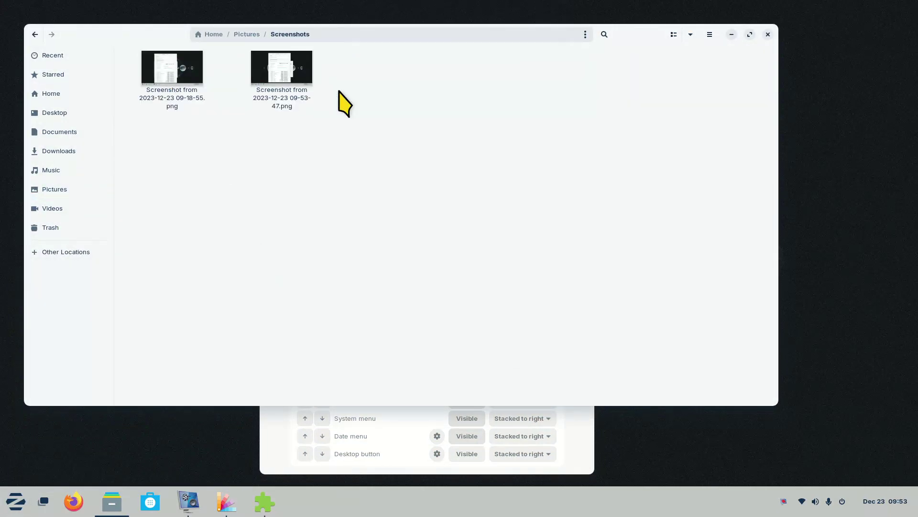
Preview the newly captured screenshot, and close the preview and the file manager window
left_click(272, 76)
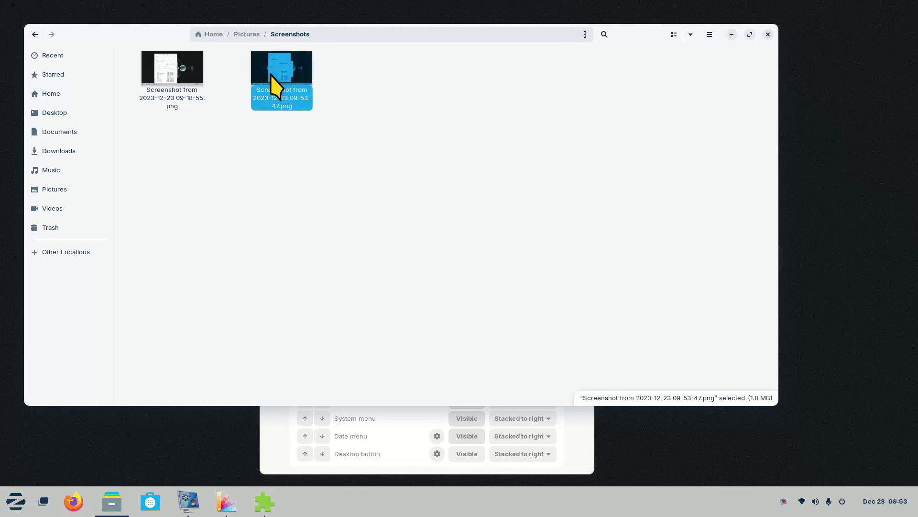
key("space")
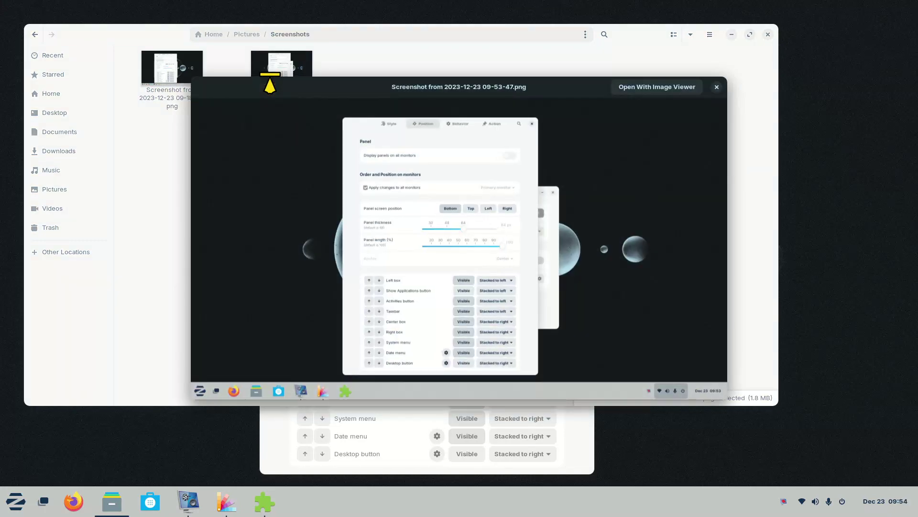
key("space")
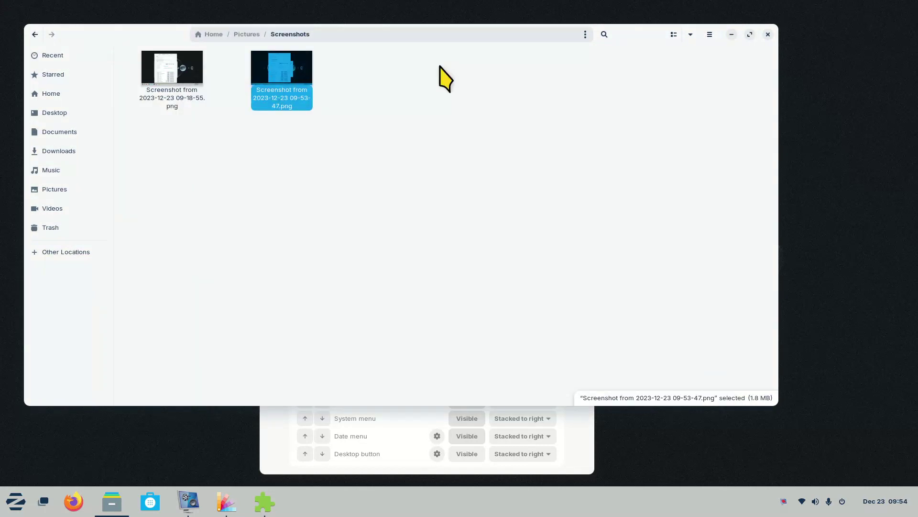
left_click(768, 34)
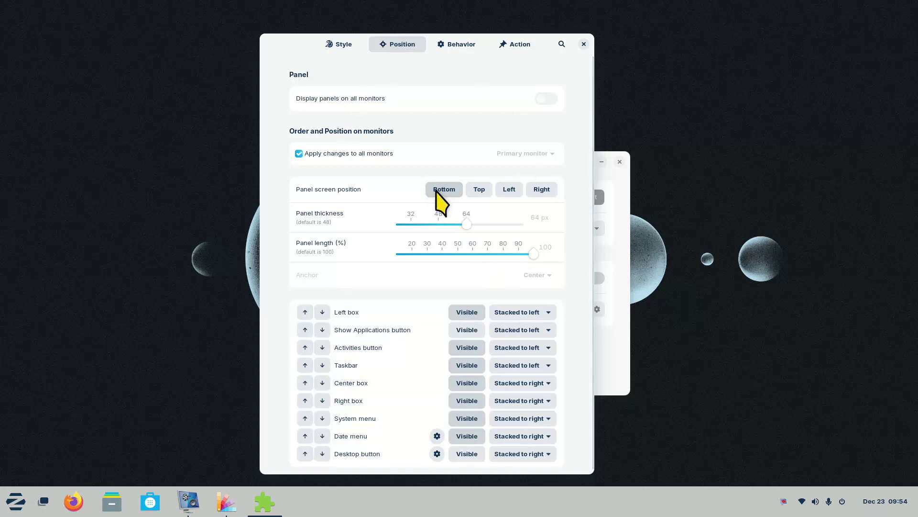
Set the panel screen position to Top and try the application launcher and the calendar from there
left_click(477, 189)
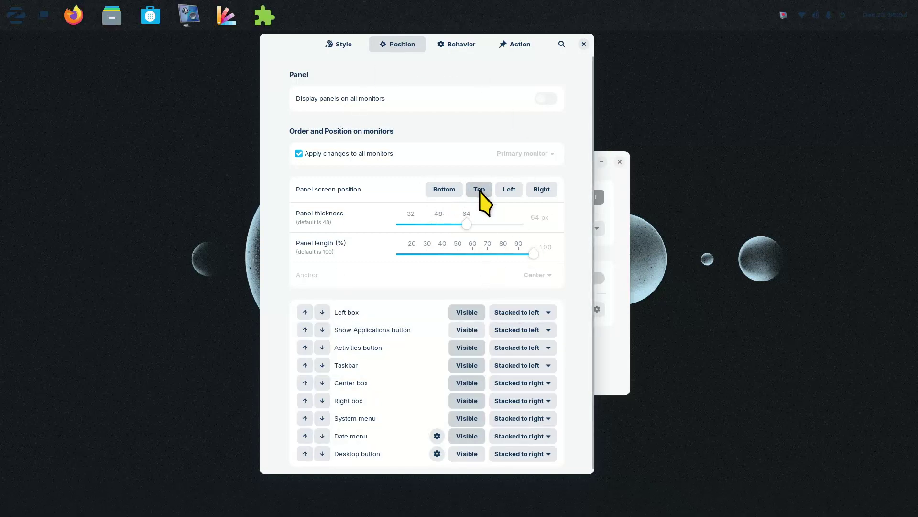
left_click(19, 20)
left_click(19, 18)
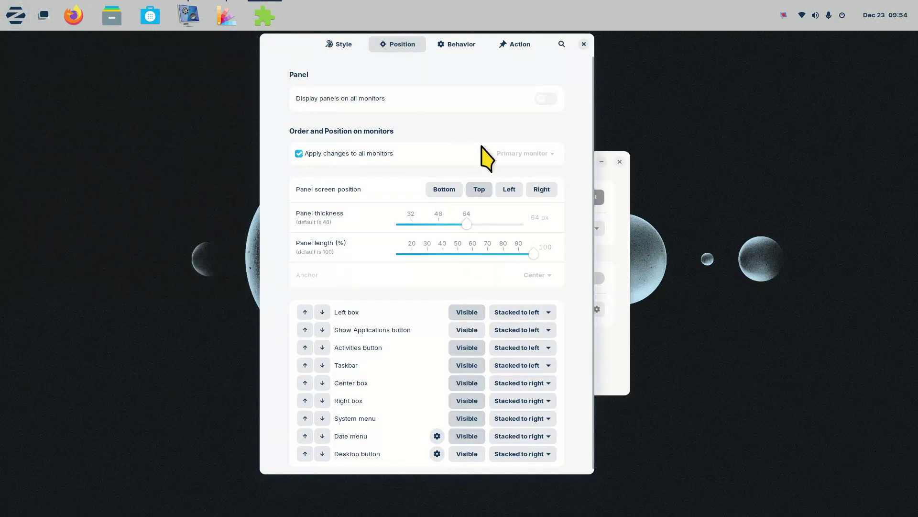
left_click(885, 18)
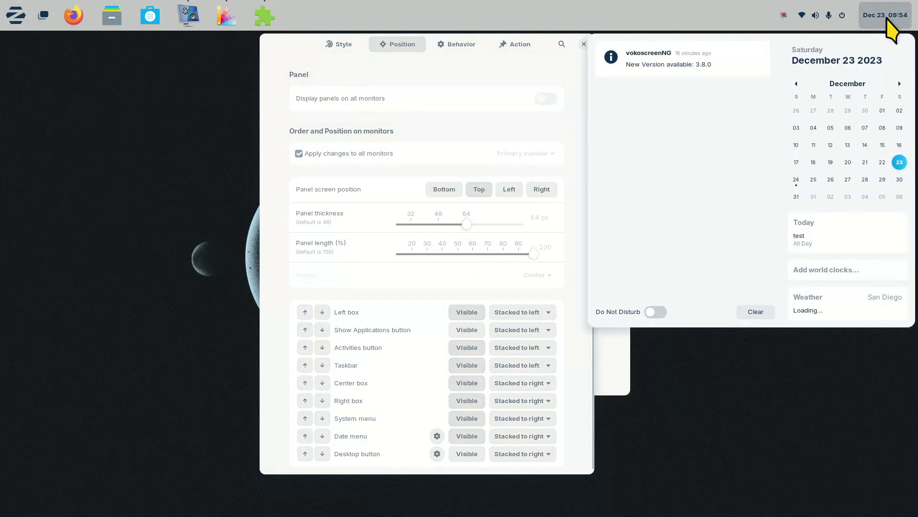
left_click(886, 18)
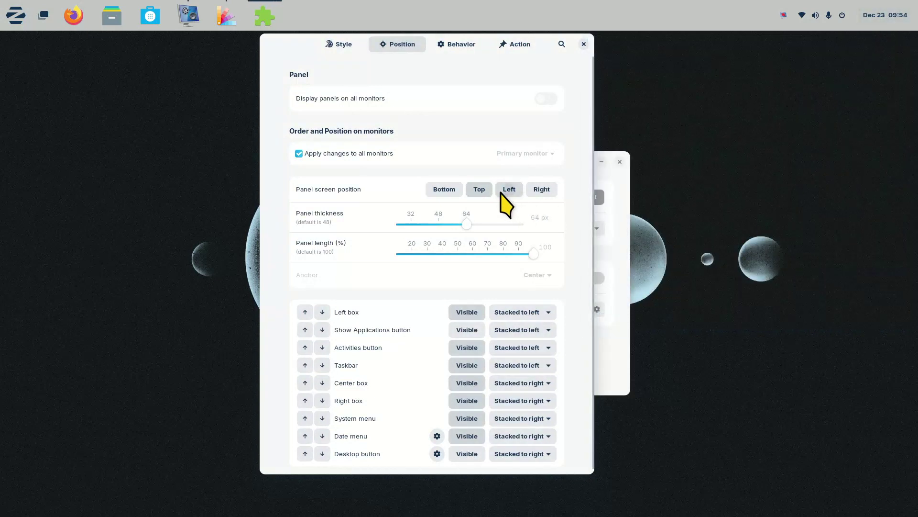
Set the panel screen position to Left and try the application launcher from there
left_click(506, 206)
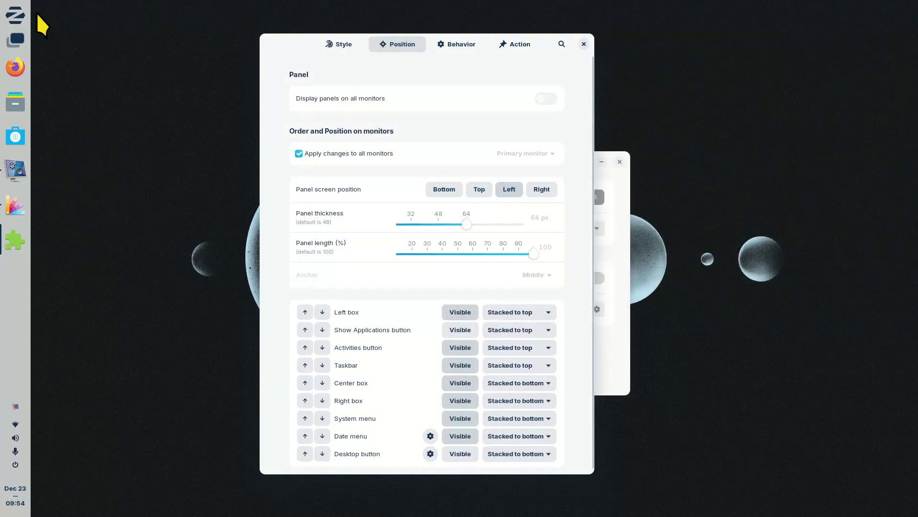
left_click(16, 16)
left_click(16, 15)
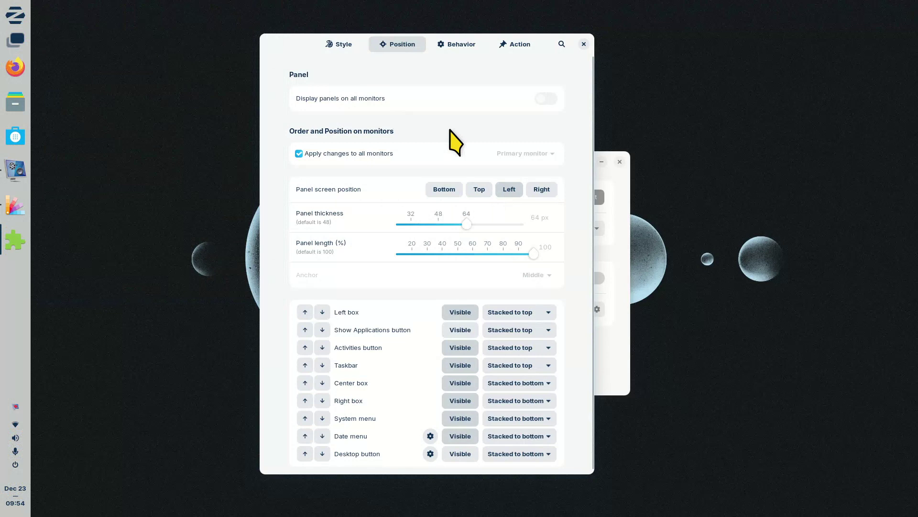
Try the panel at the Right position with its application launcher, and return the position to Bottom
left_click(543, 191)
left_click(903, 16)
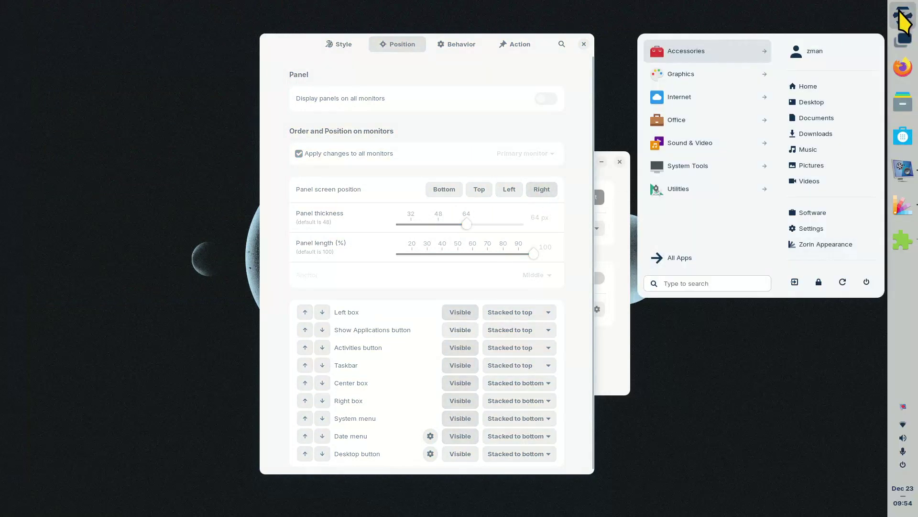
left_click(903, 15)
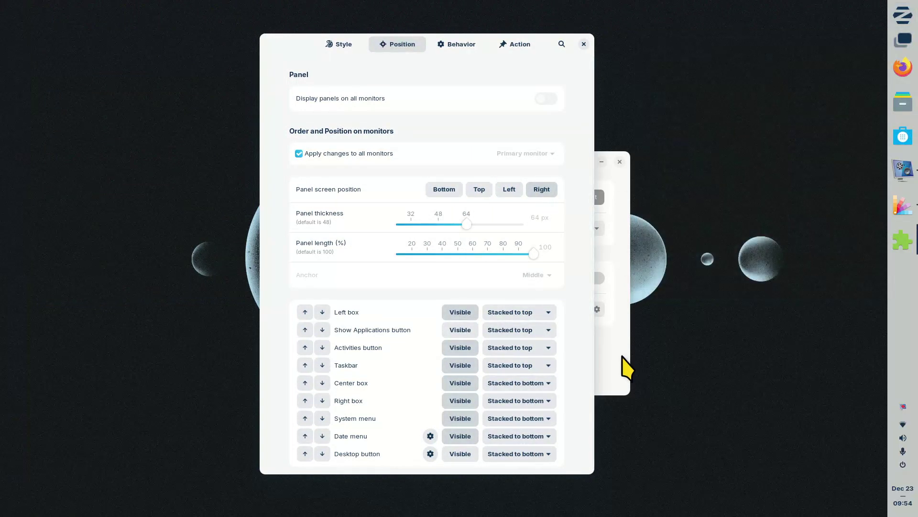
left_click(453, 190)
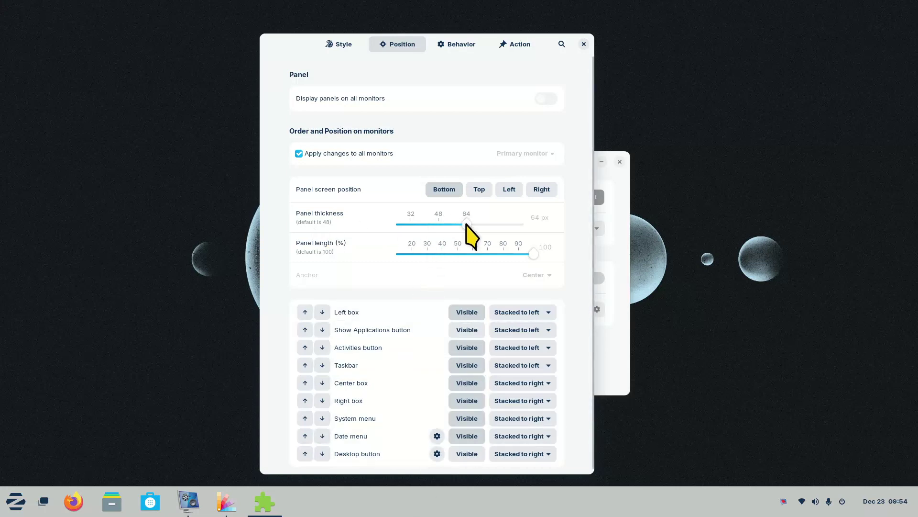
Try panel thicknesses of 49, 26, 48, 81 and 96 px, and return the thickness to 64 px
left_click_drag(467, 224, 441, 224)
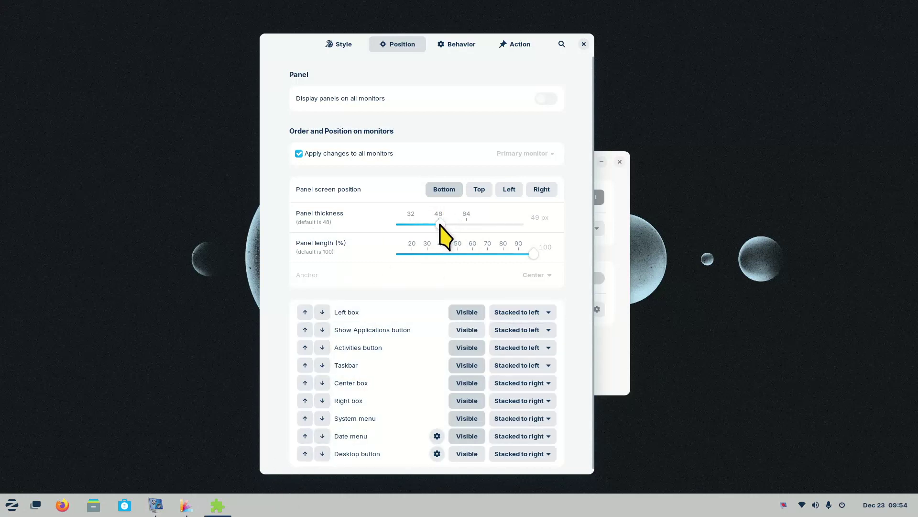
left_click_drag(439, 224, 398, 225)
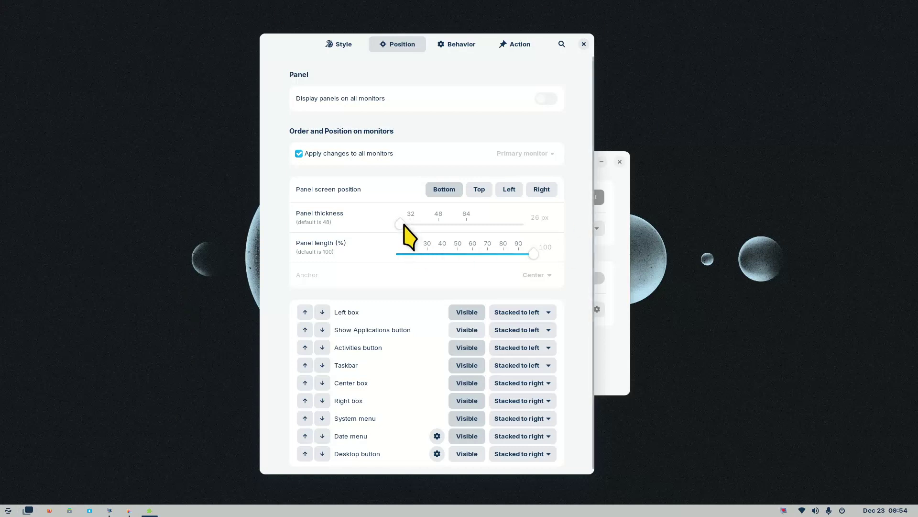
left_click_drag(404, 225, 440, 225)
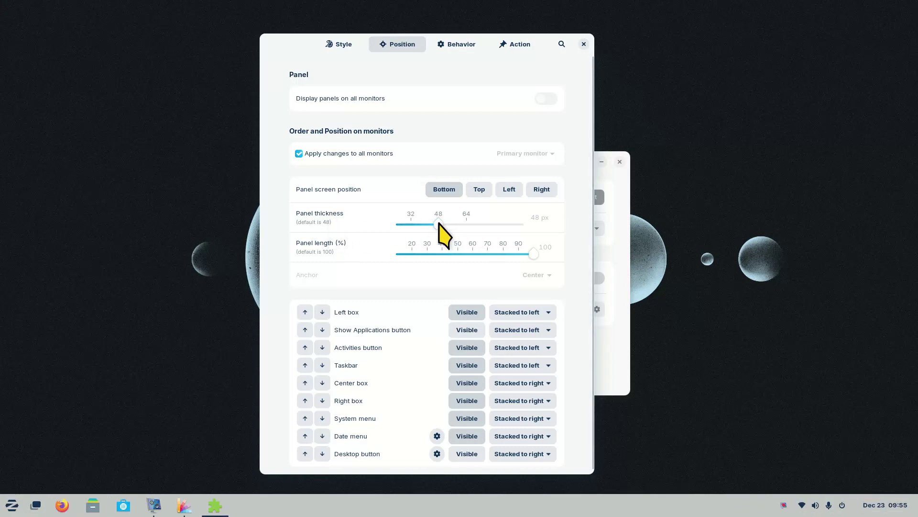
left_click_drag(438, 223, 496, 223)
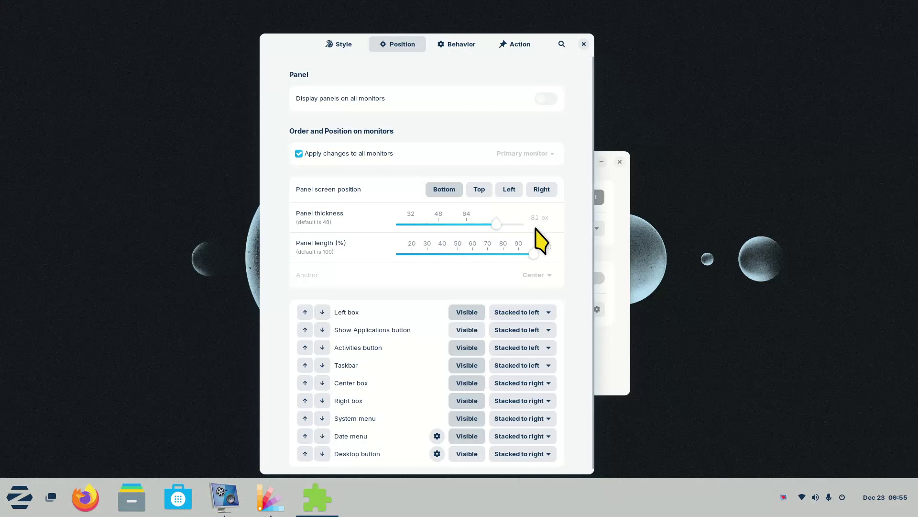
left_click_drag(496, 224, 531, 222)
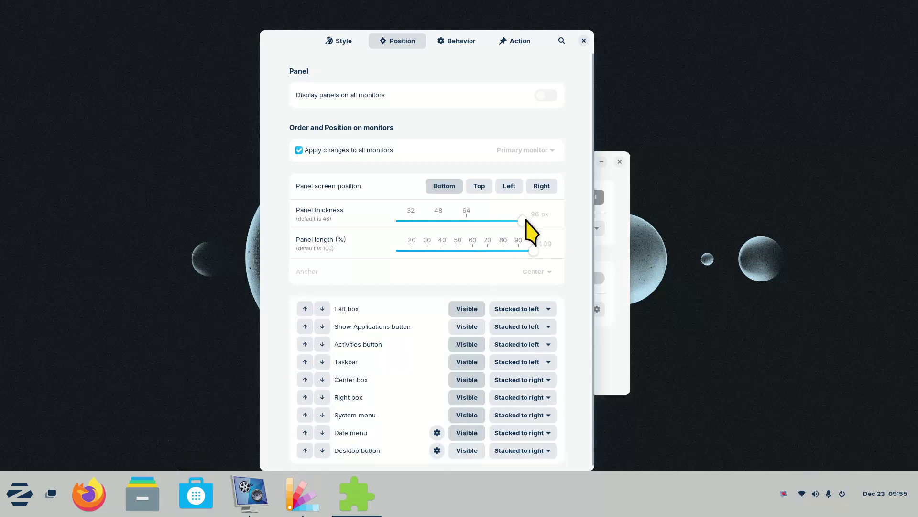
left_click_drag(523, 221, 468, 221)
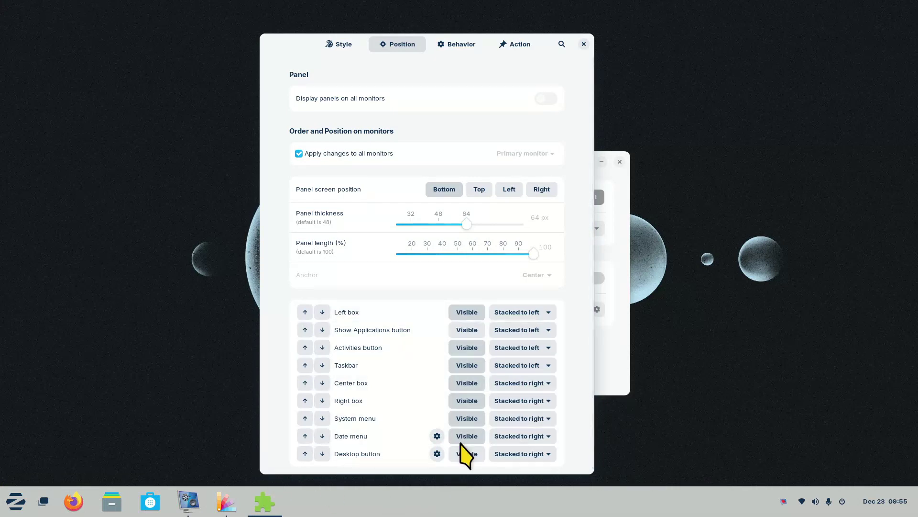
Try panel lengths of 40 and 72 percent, checking the shortened taskbar, and return the length to 100 percent
left_click_drag(534, 255, 442, 254)
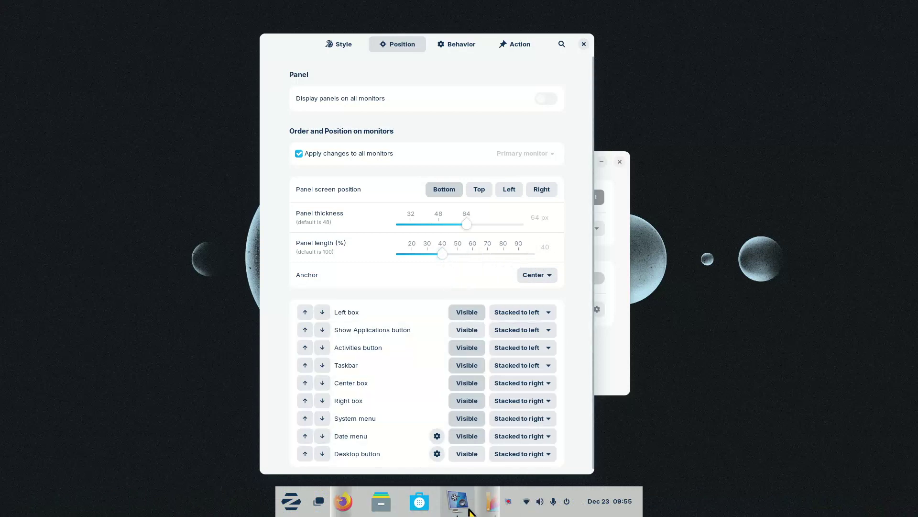
mouse_move(486, 498)
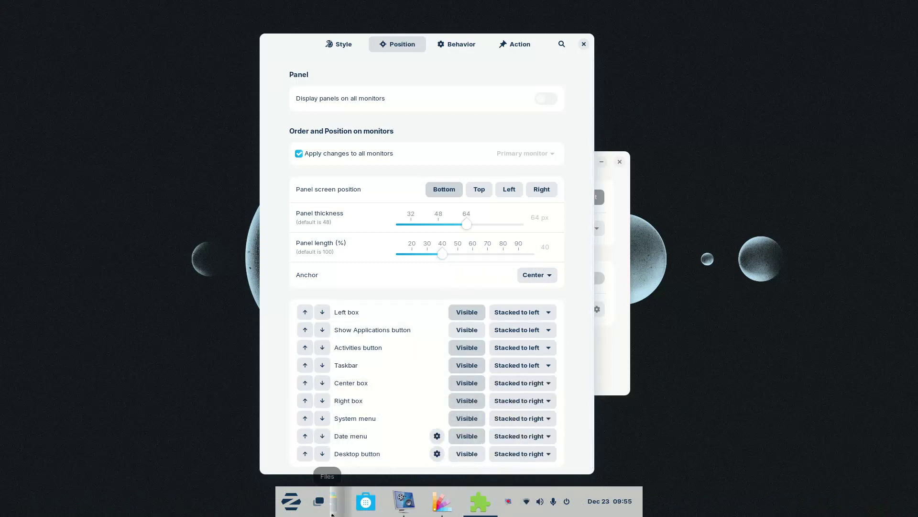
left_click_drag(442, 254, 494, 255)
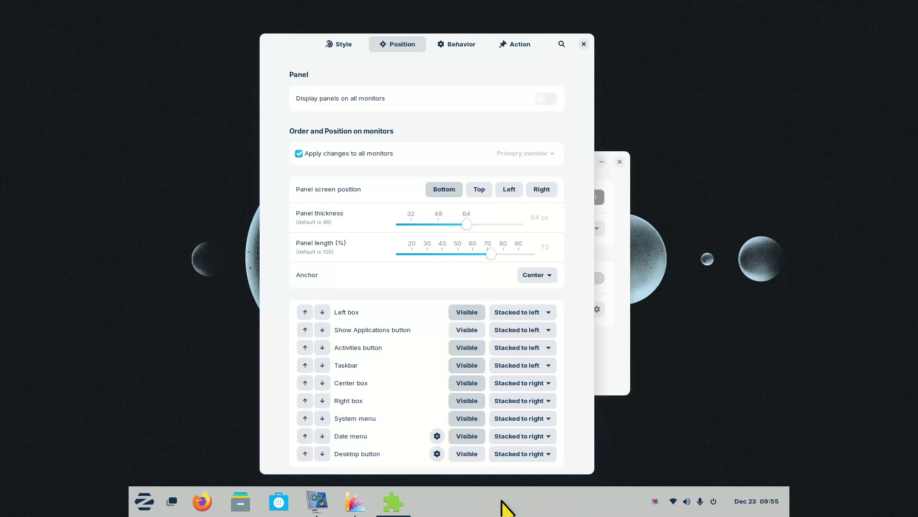
left_click_drag(492, 254, 539, 256)
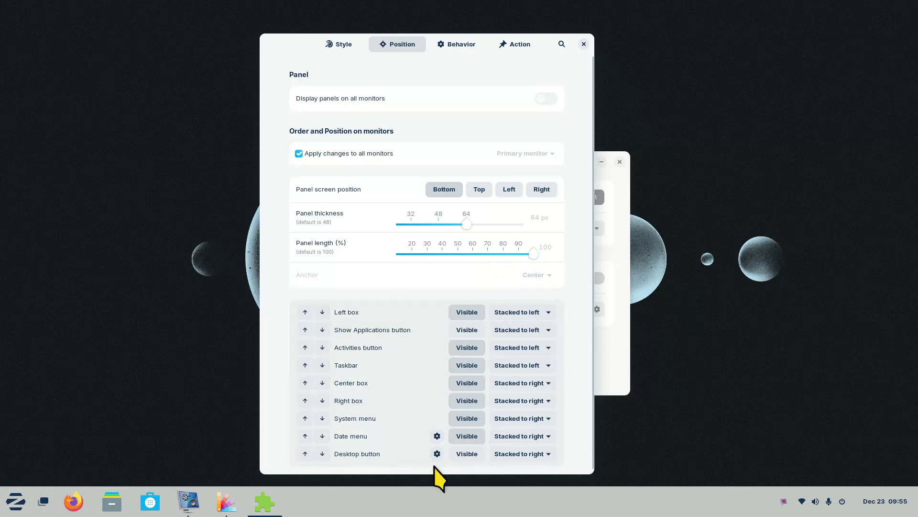
Review the taskbar's Behavior, Action and Style settings, and close both Taskbar Settings and Zorin Appearance
left_click(461, 45)
left_click(503, 48)
left_click(329, 46)
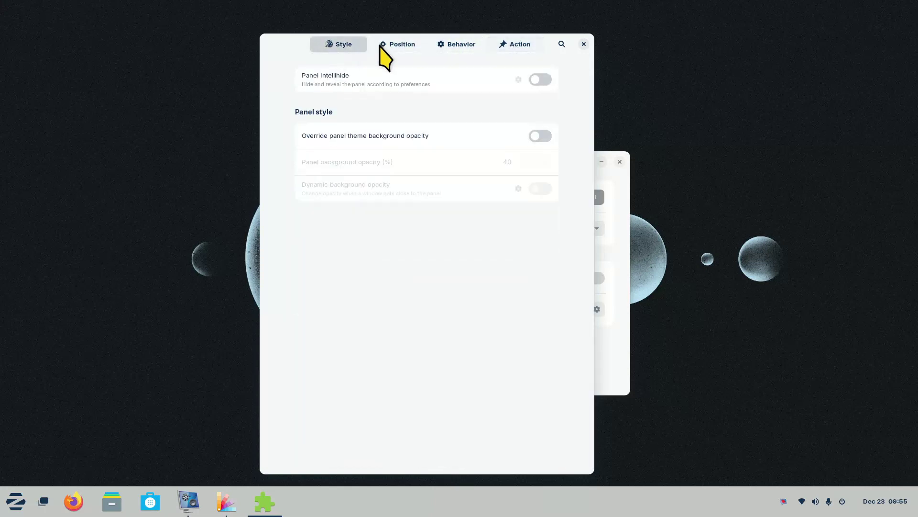
left_click(584, 44)
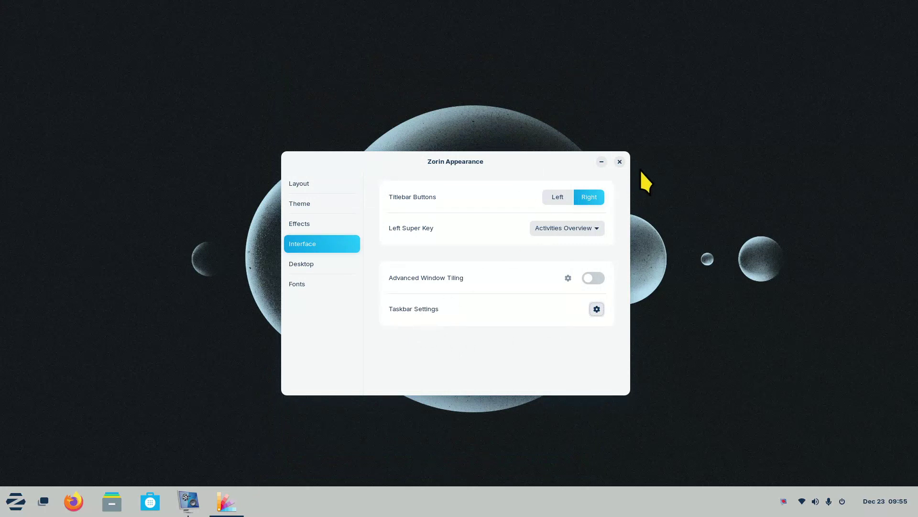
left_click(619, 162)
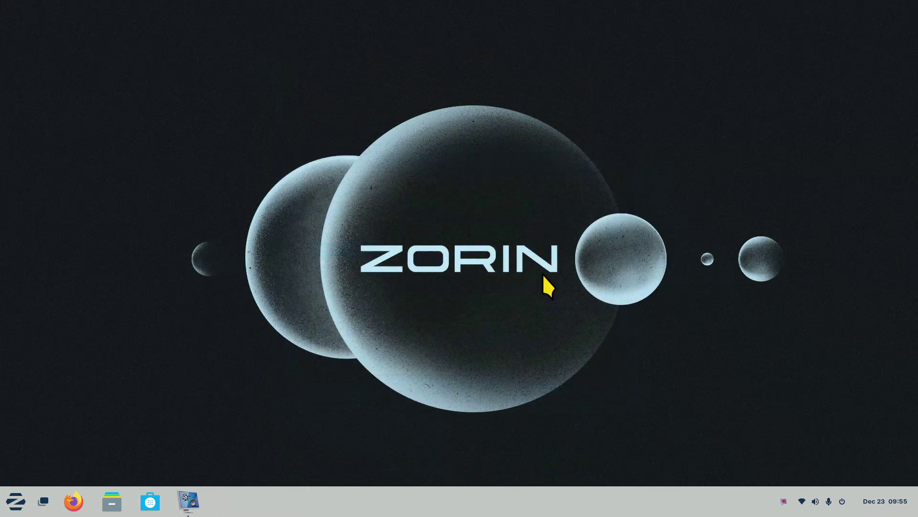
Open Taskbar Settings directly from the taskbar and close the window again
right_click(324, 511)
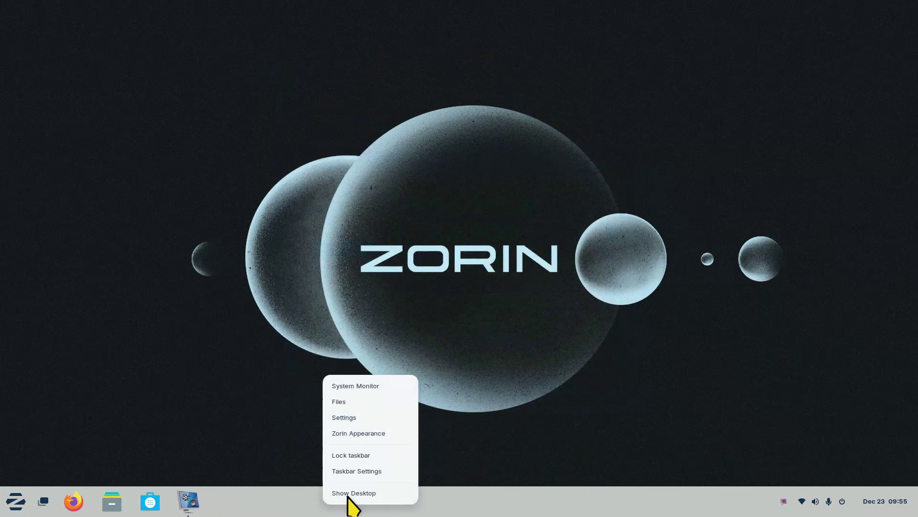
left_click(381, 478)
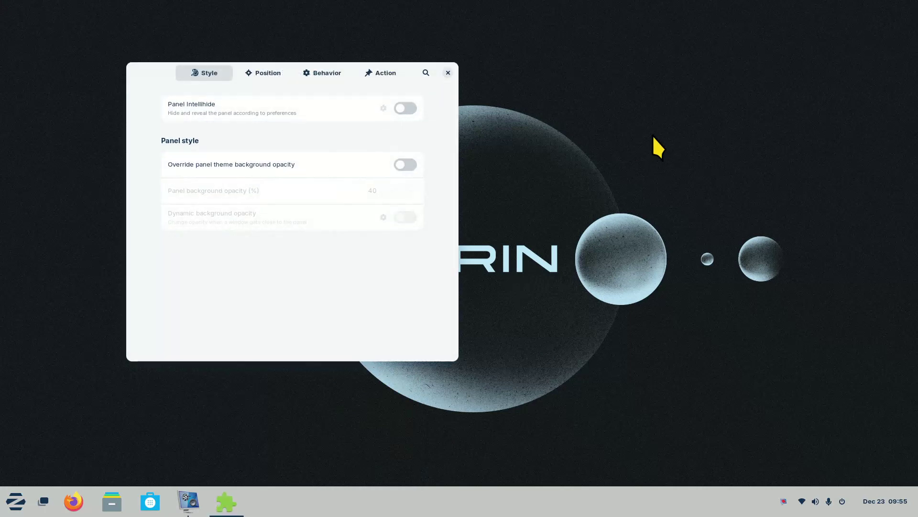
left_click(448, 73)
Look up the Zorin Appearance entry in the application launcher and among the taskbar's own options, closing each without choosing anything
left_click(4, 510)
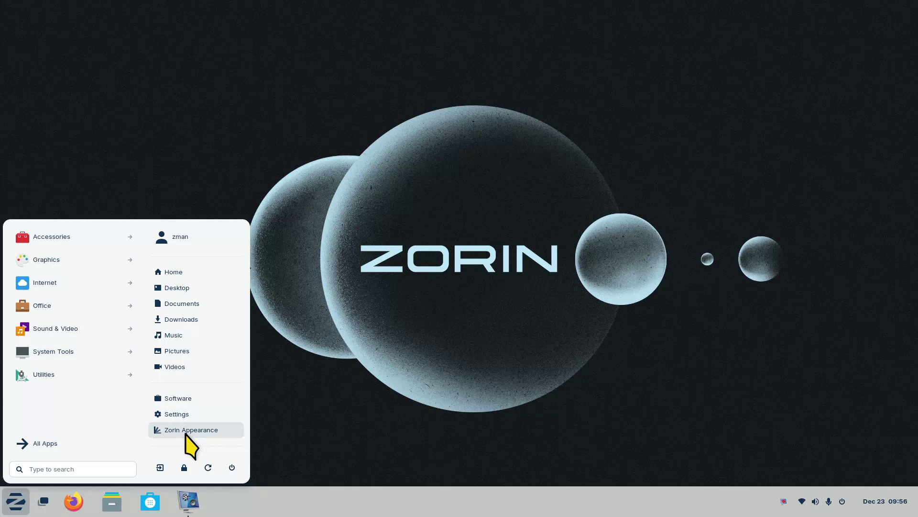
left_click(312, 400)
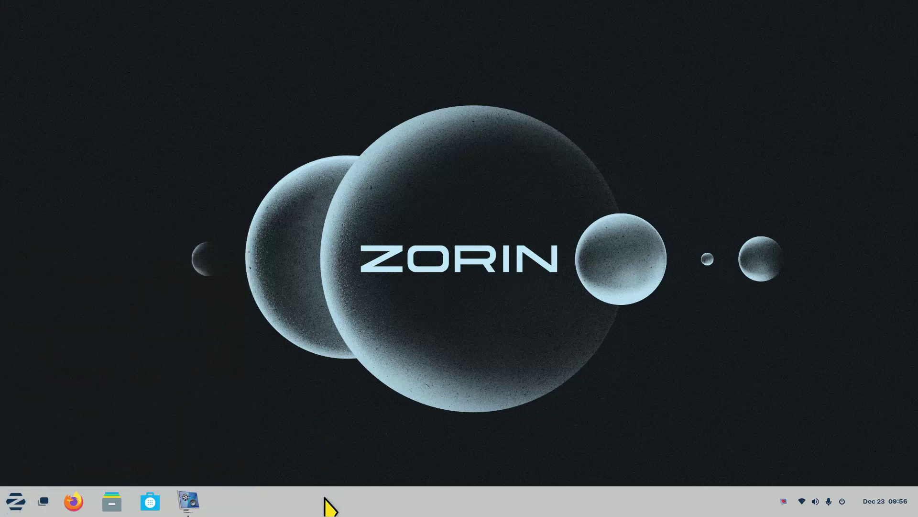
right_click(329, 506)
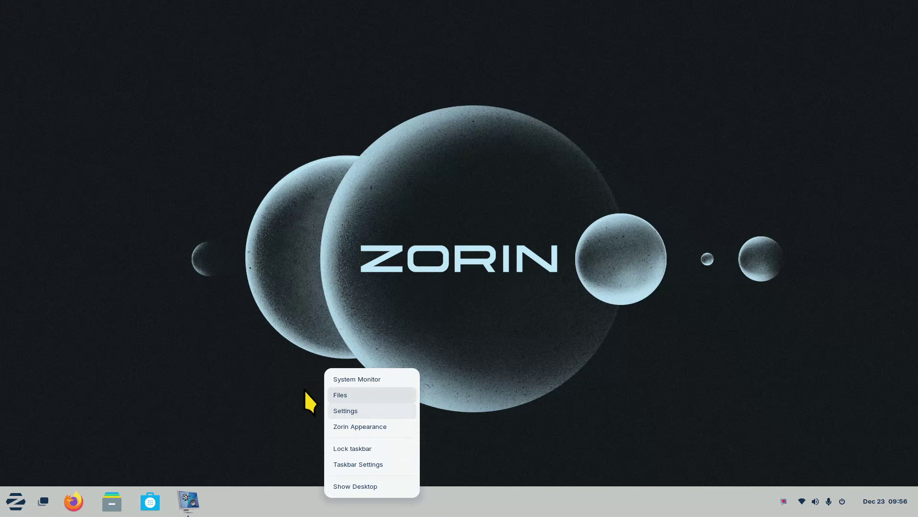
left_click(193, 361)
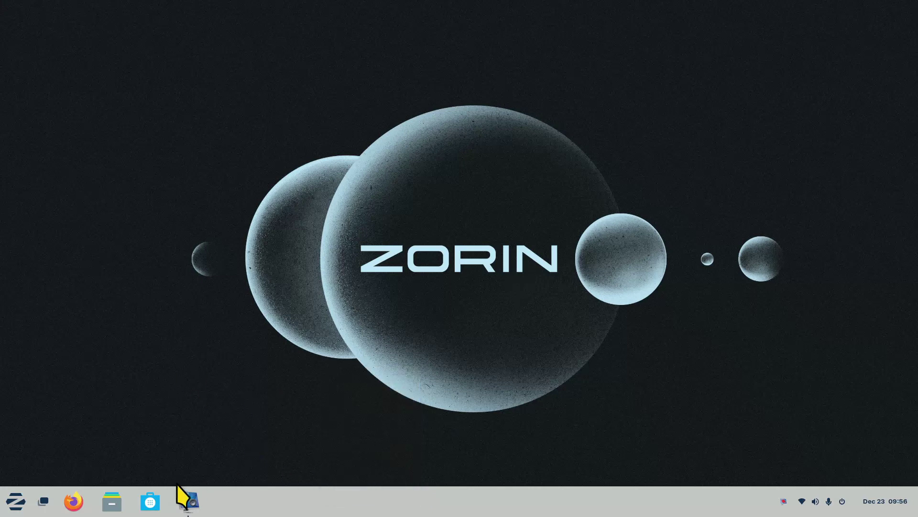
Open the Software store, view its About information, and close that dialog
left_click(149, 501)
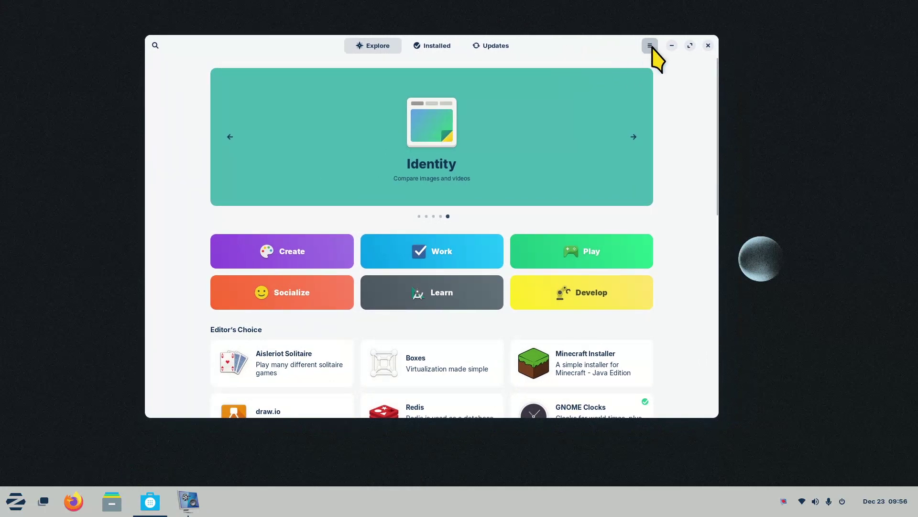
left_click(650, 46)
left_click(662, 107)
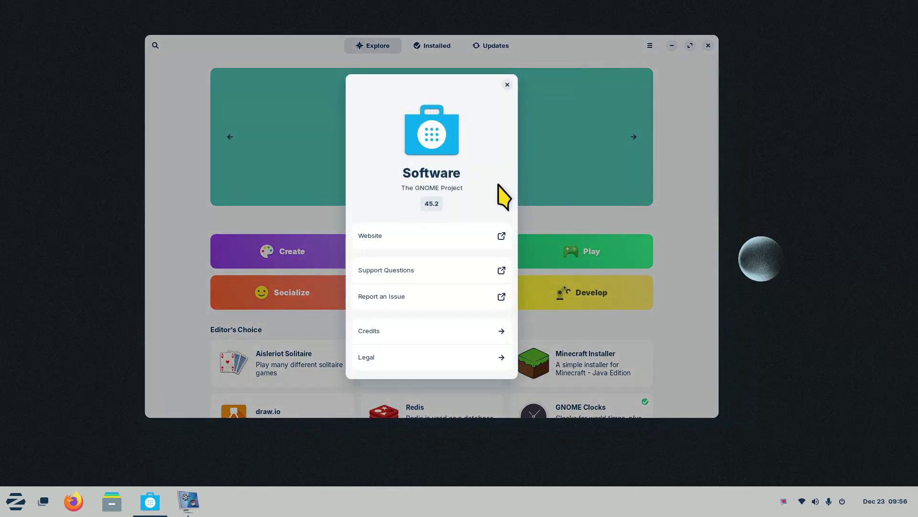
left_click(508, 84)
Open the software repositories settings from the store and close them again
left_click(650, 46)
left_click(649, 73)
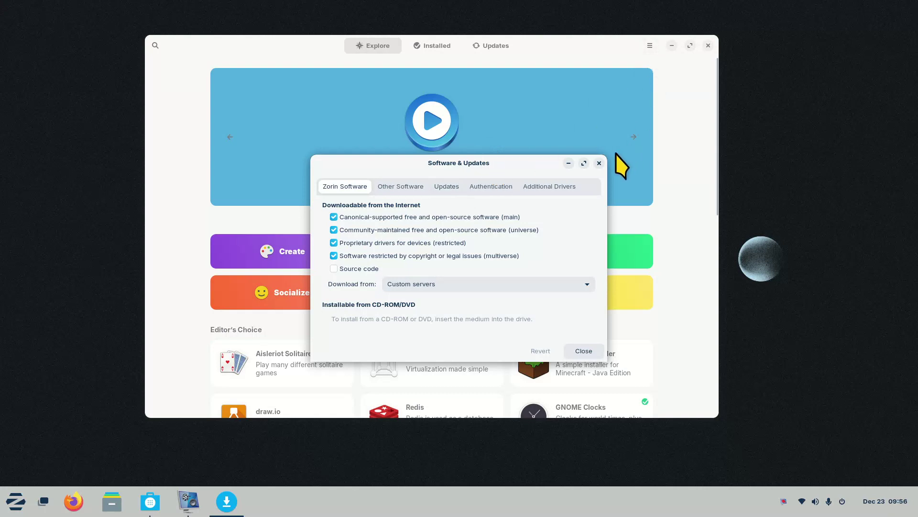
left_click(599, 164)
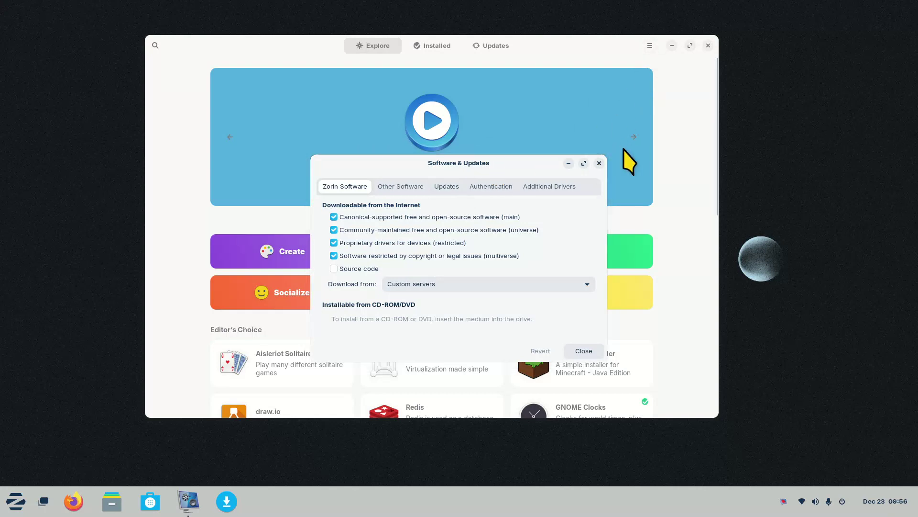
Reopen the software repositories settings, move and enlarge the window to review the Other Software sources, and close it
left_click(650, 46)
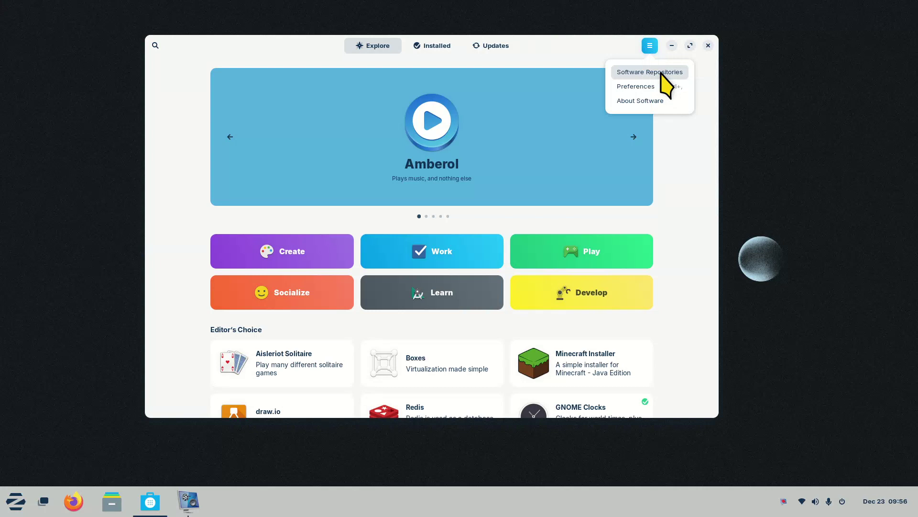
left_click(661, 73)
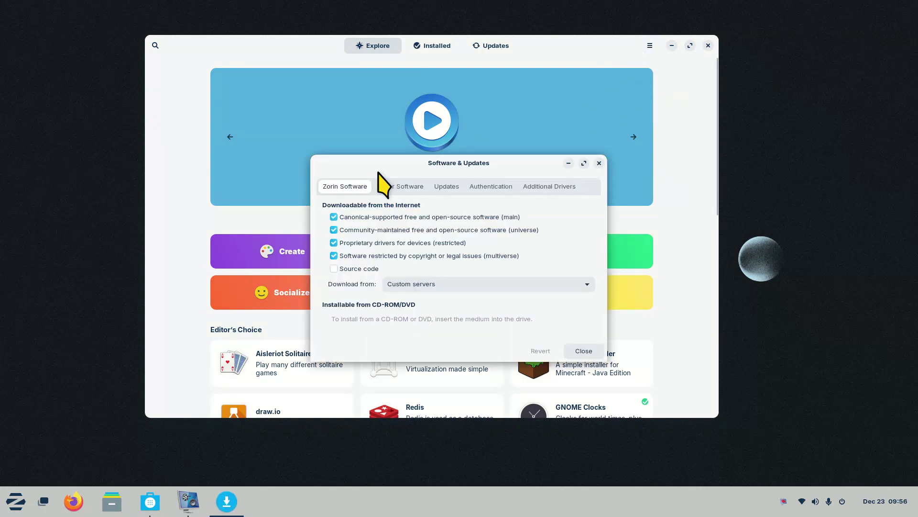
left_click_drag(388, 163, 210, 32)
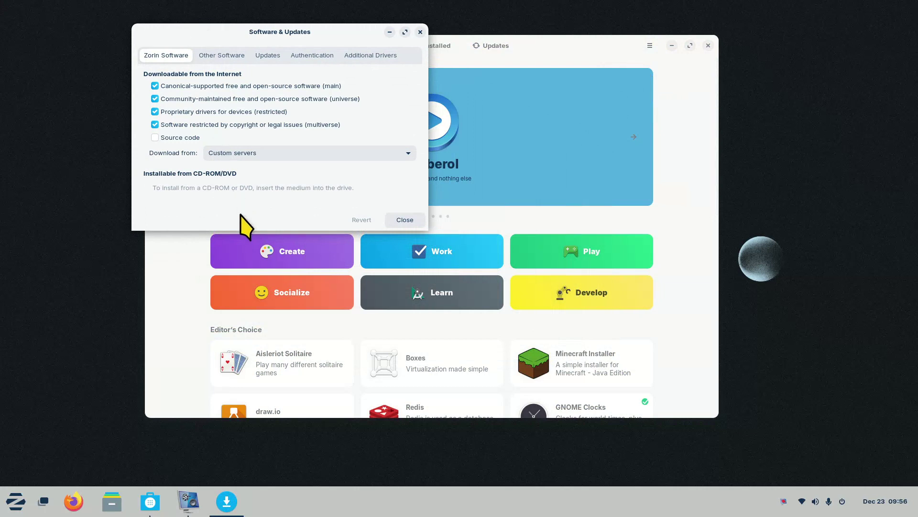
left_click_drag(246, 230, 251, 438)
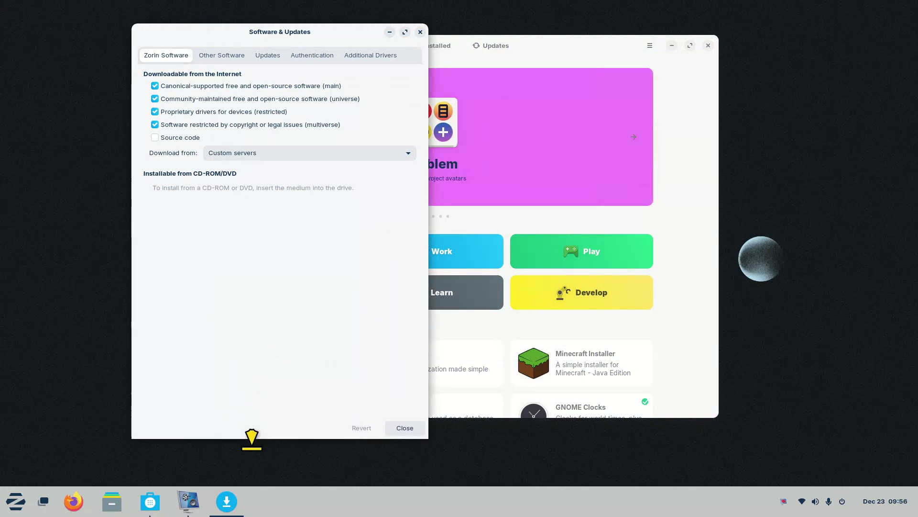
left_click(223, 55)
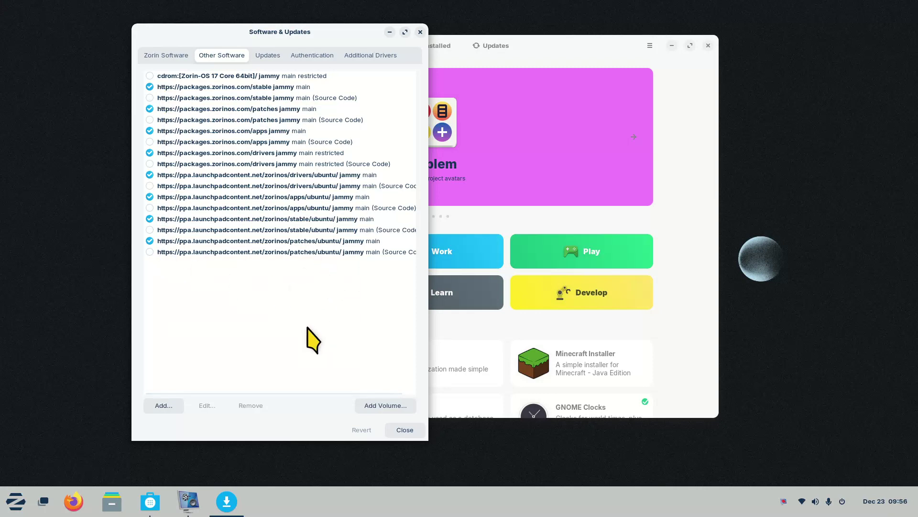
left_click_drag(428, 325, 564, 332)
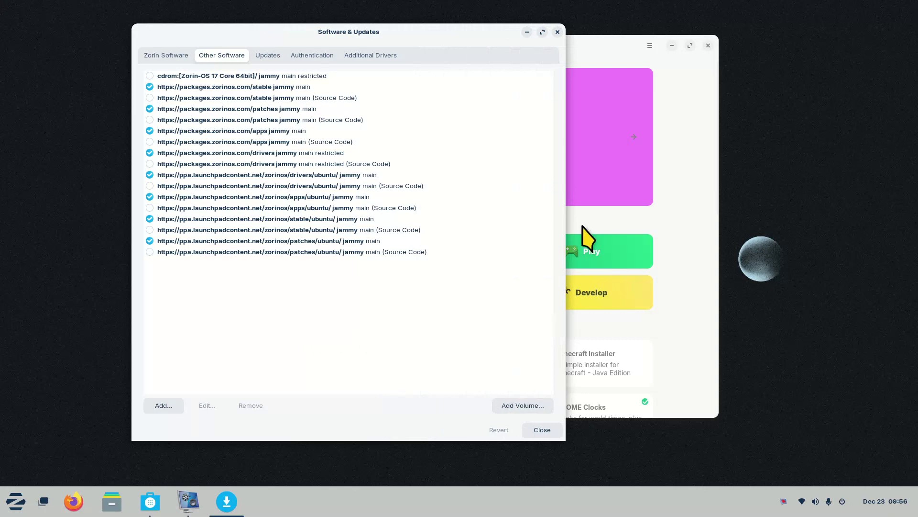
left_click(558, 32)
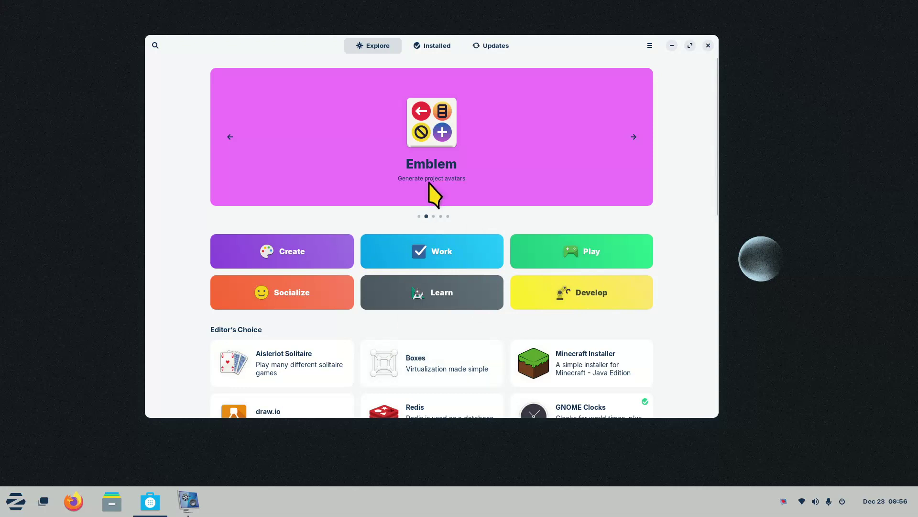
Check the store's updates and installed apps, view the Cheese page, and return to the Explore page
left_click(503, 46)
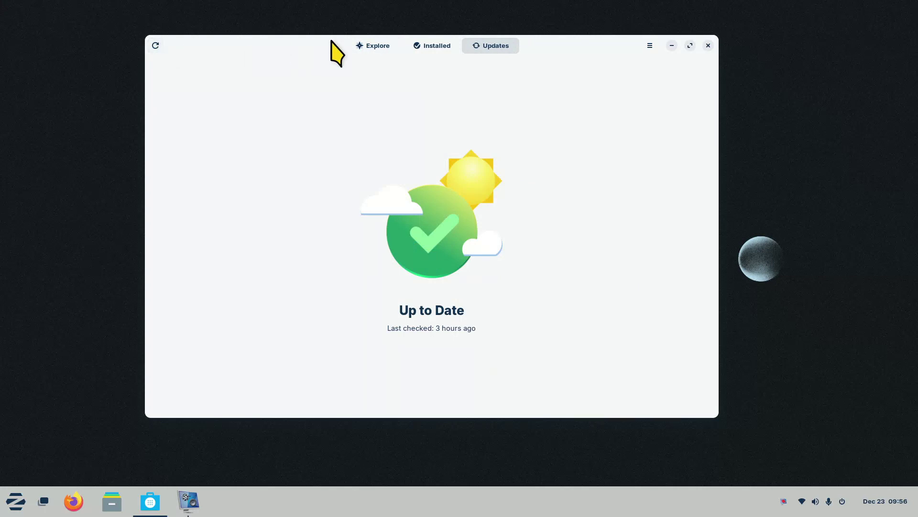
left_click(438, 48)
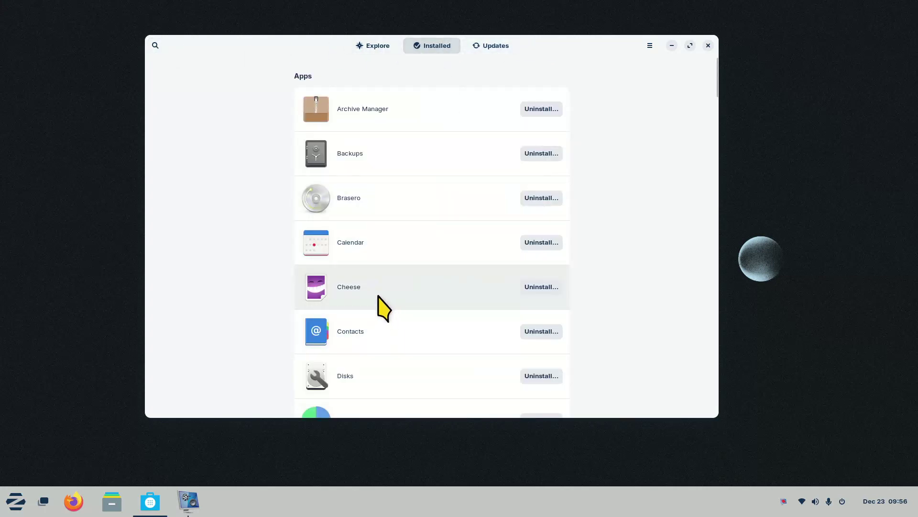
left_click(440, 287)
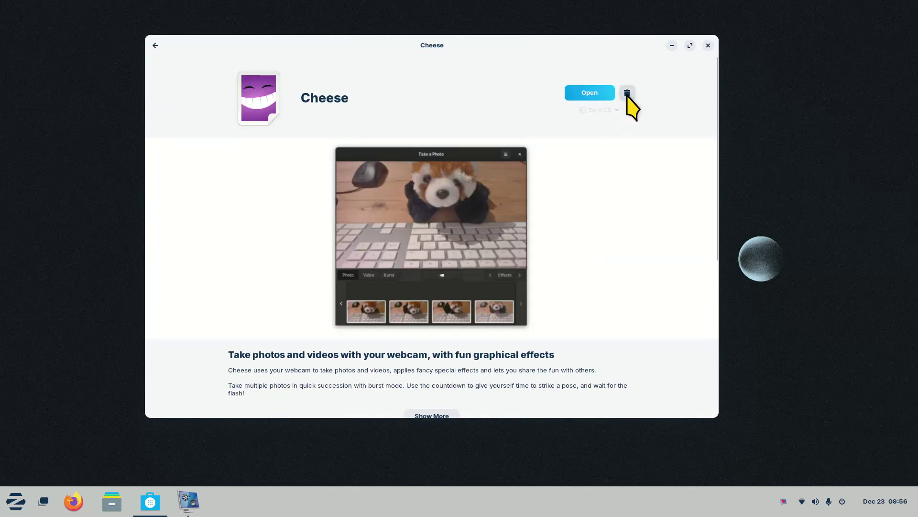
left_click(161, 50)
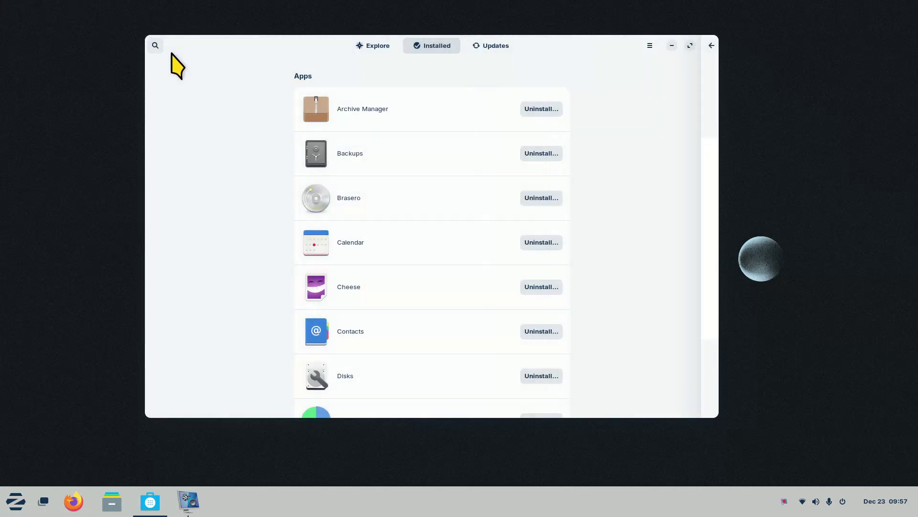
left_click(381, 47)
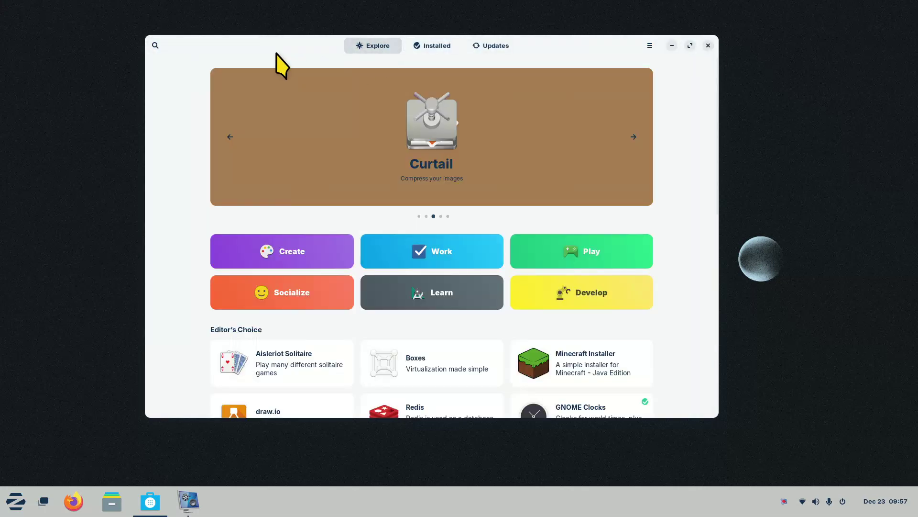
Search the store for "vlc", open the VLC page, and choose the Zorin OS APT package as its source
left_click(155, 45)
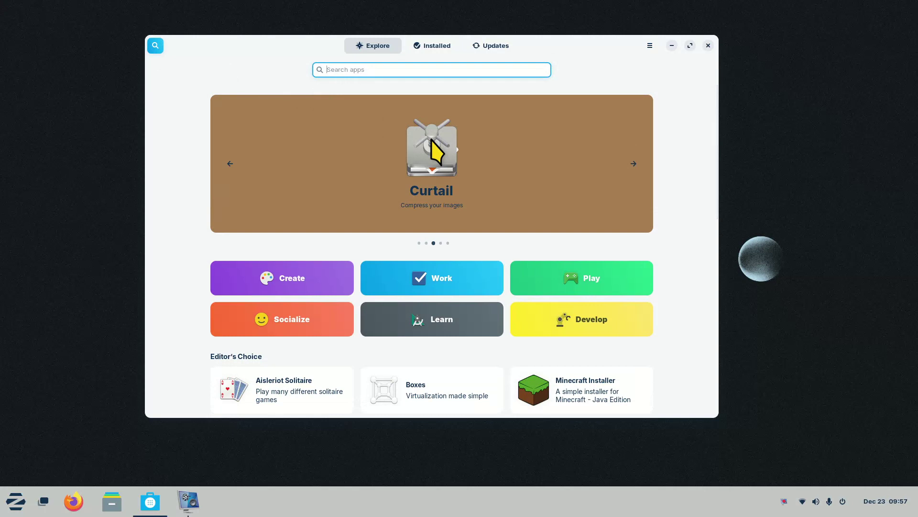
type("vlc")
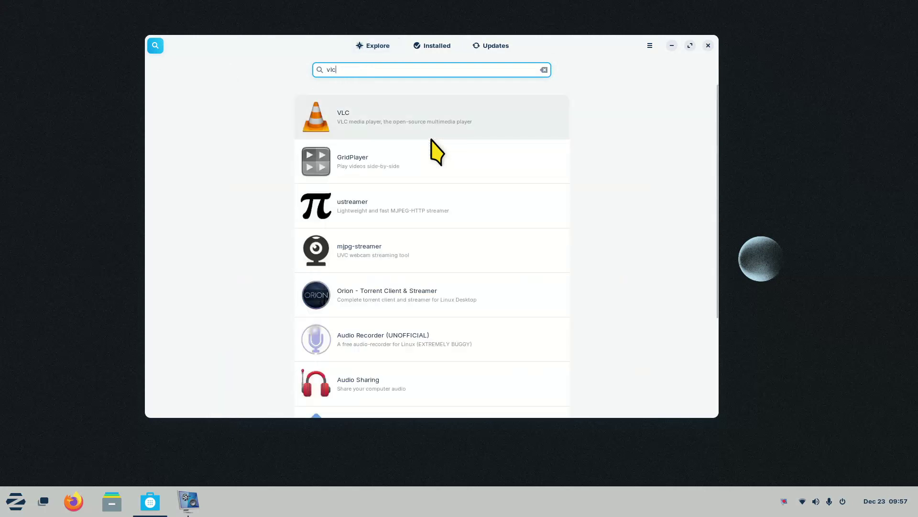
left_click(364, 119)
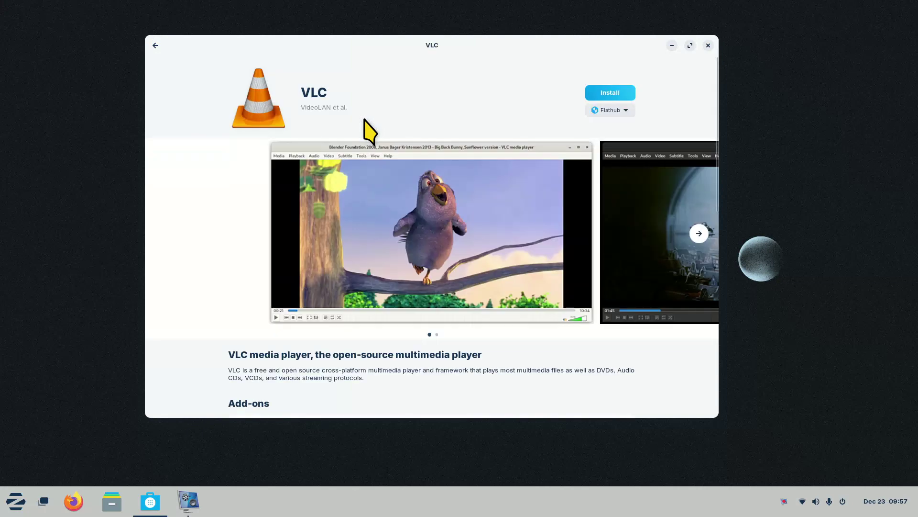
left_click(622, 111)
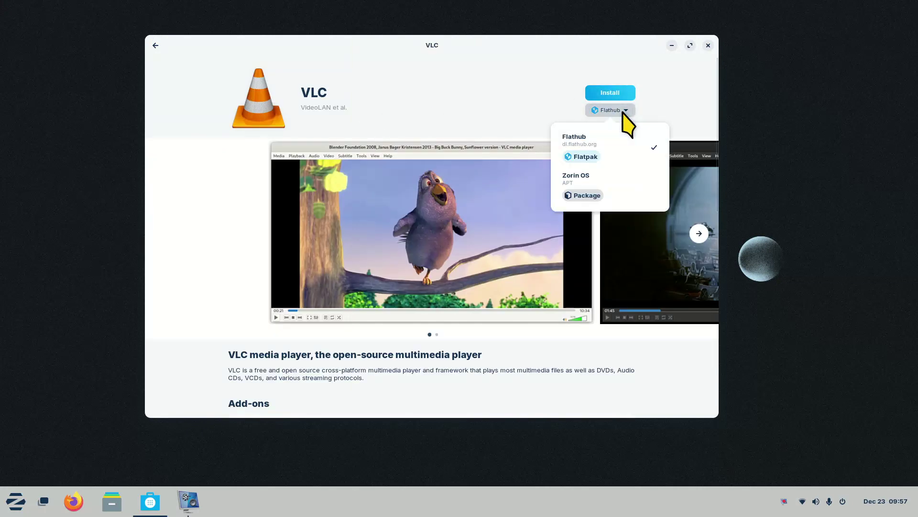
left_click(617, 198)
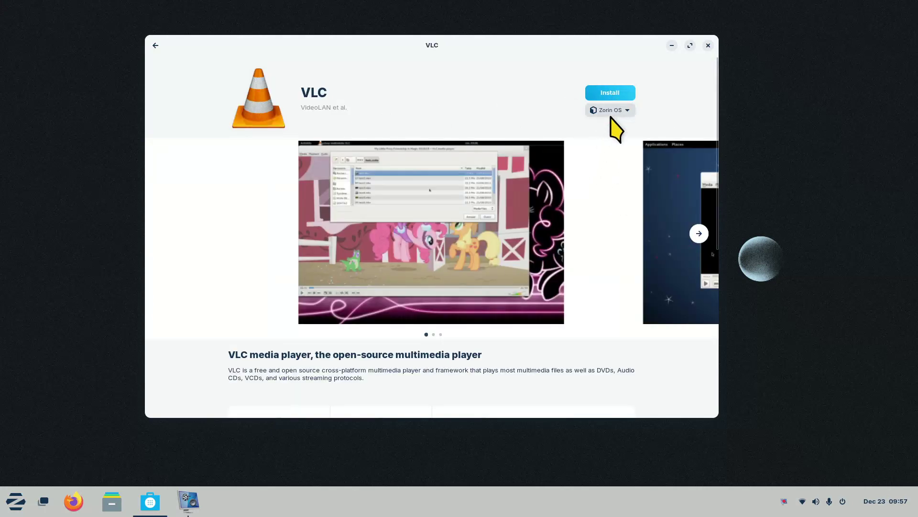
Compare VLC's Flathub, Snap Store and Zorin OS sources, and return to the Explore page without installing it
left_click(616, 110)
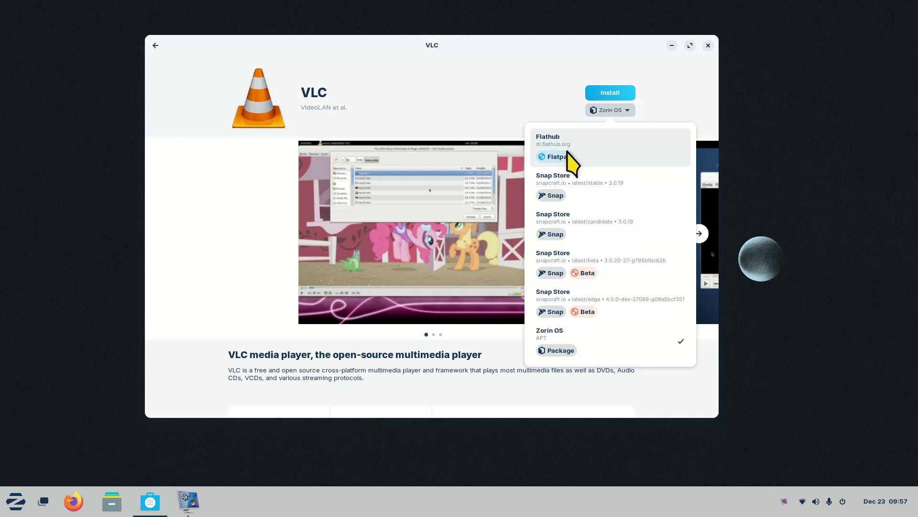
left_click(489, 88)
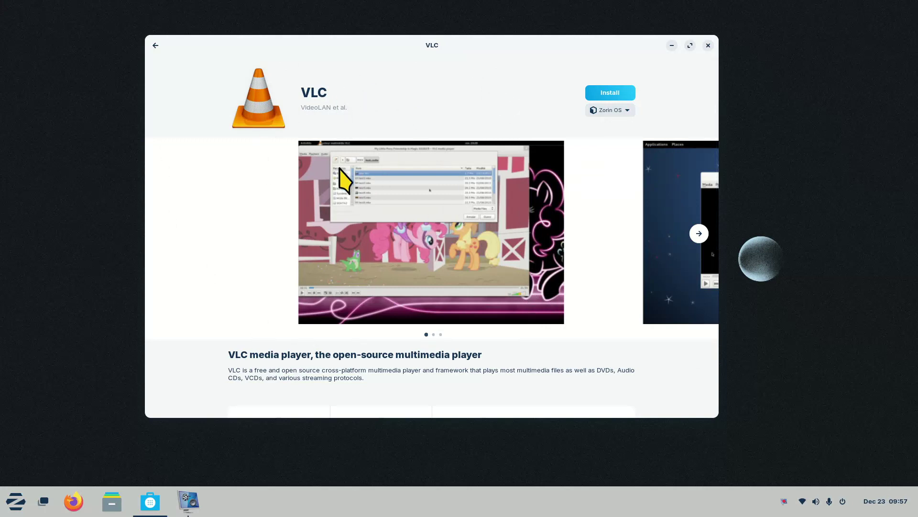
left_click(614, 110)
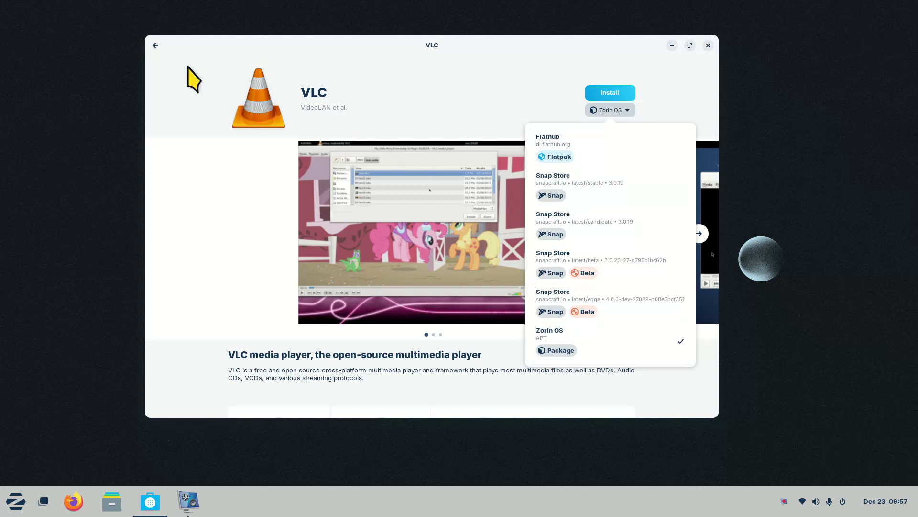
left_click(154, 46)
left_click(154, 45)
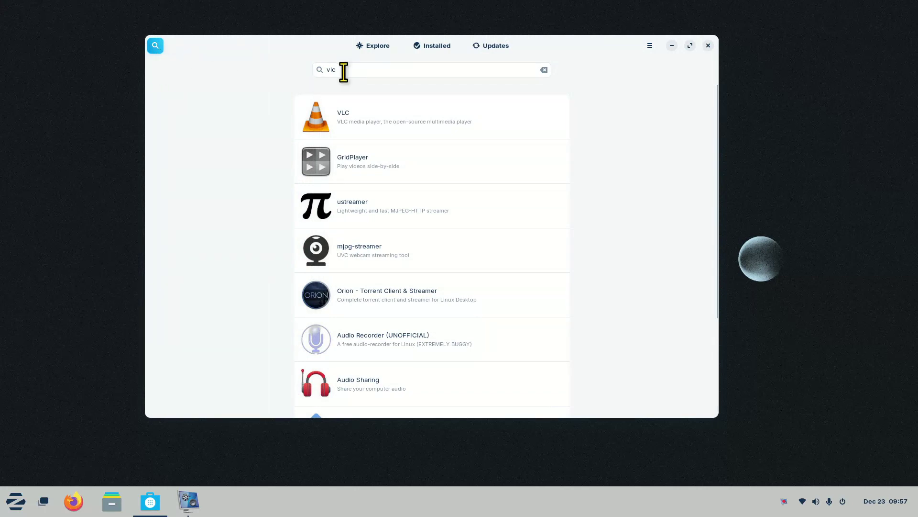
left_click(375, 46)
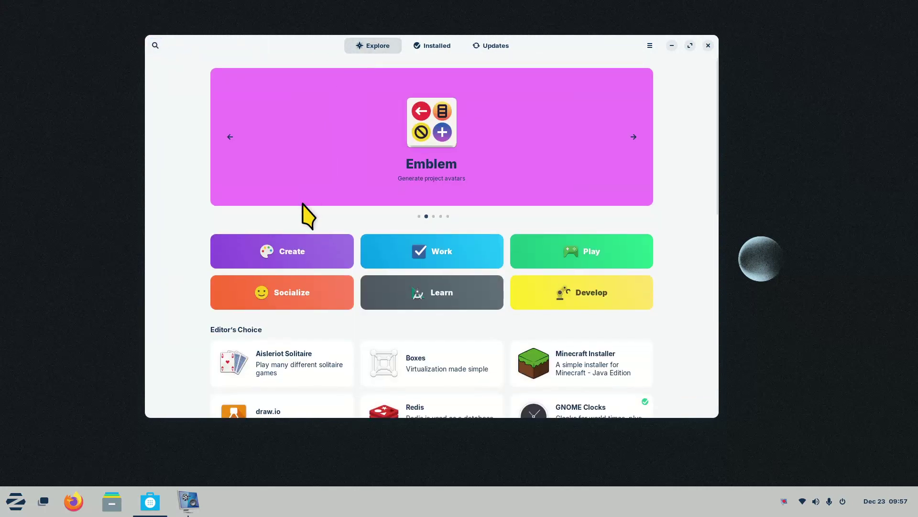
Browse the Create category, view the Image Viewer page, and go back to the category
left_click(289, 248)
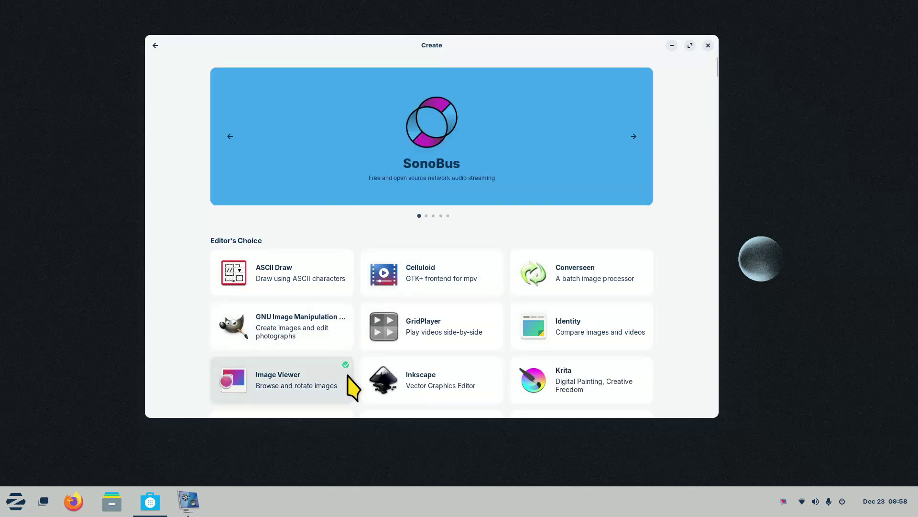
left_click(348, 377)
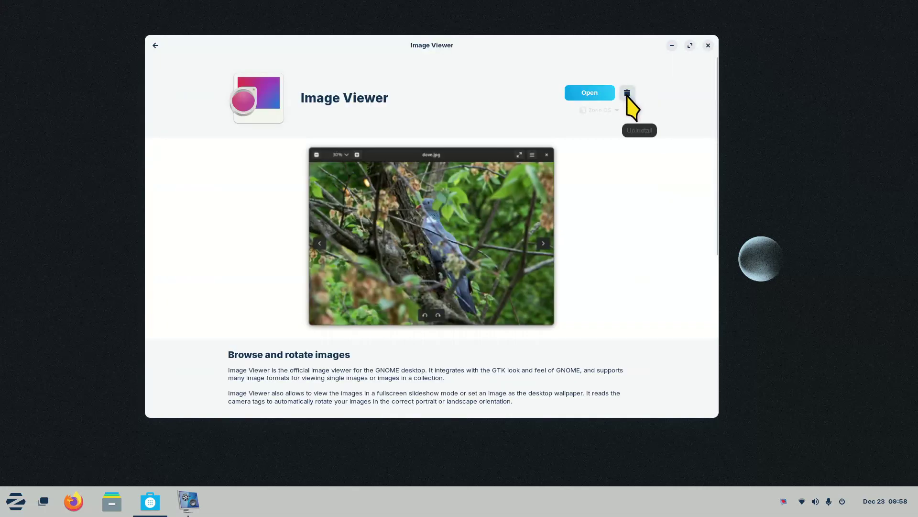
left_click(154, 44)
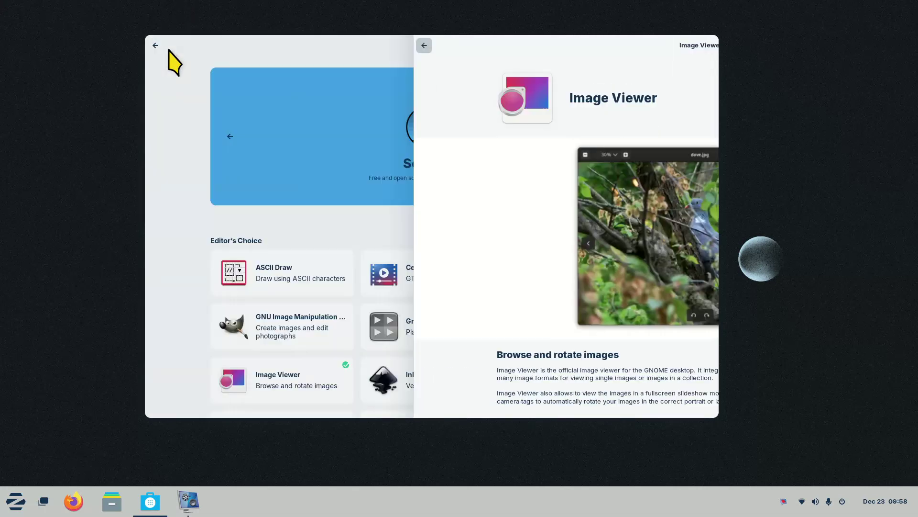
Open the GNU Image Manipulation Program page and examine its add-ons, second screenshot and available installation sources
key("Return")
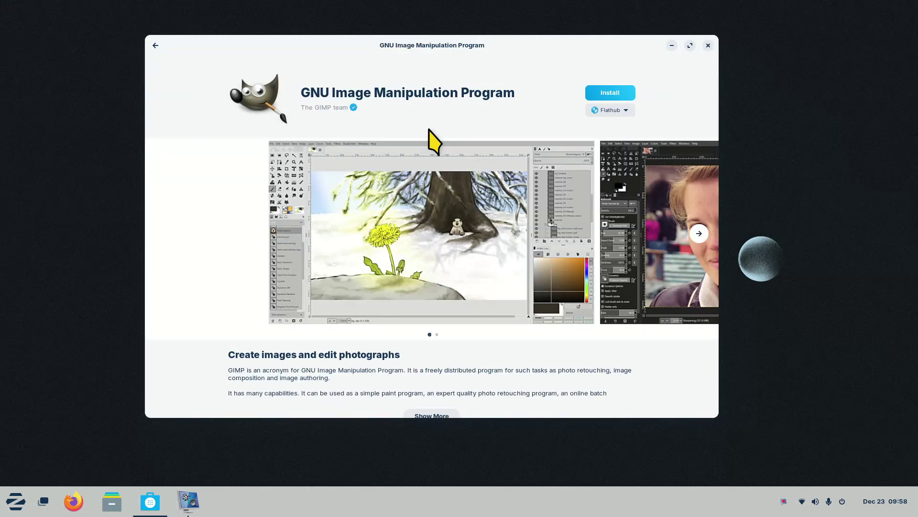
scroll(489, 321, "down", 6)
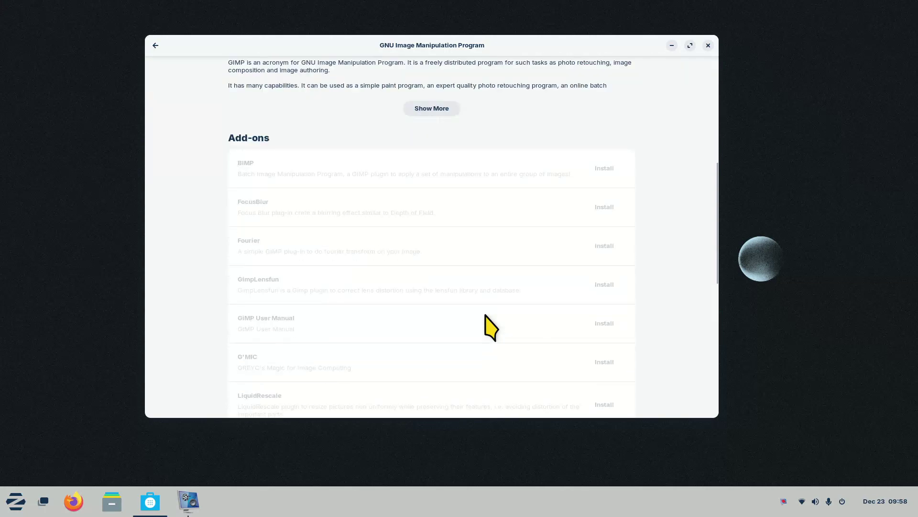
scroll(489, 328, "down", 6)
scroll(492, 262, "up", 7)
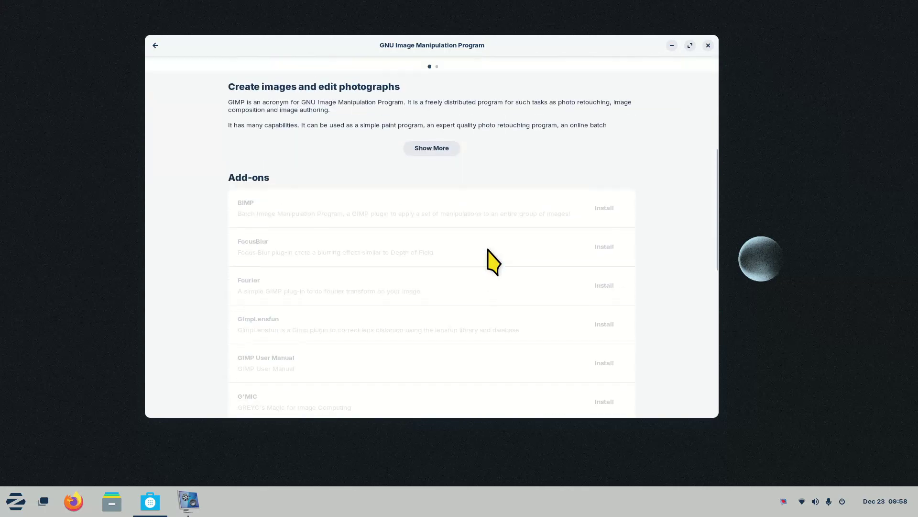
scroll(492, 249, "up", 5)
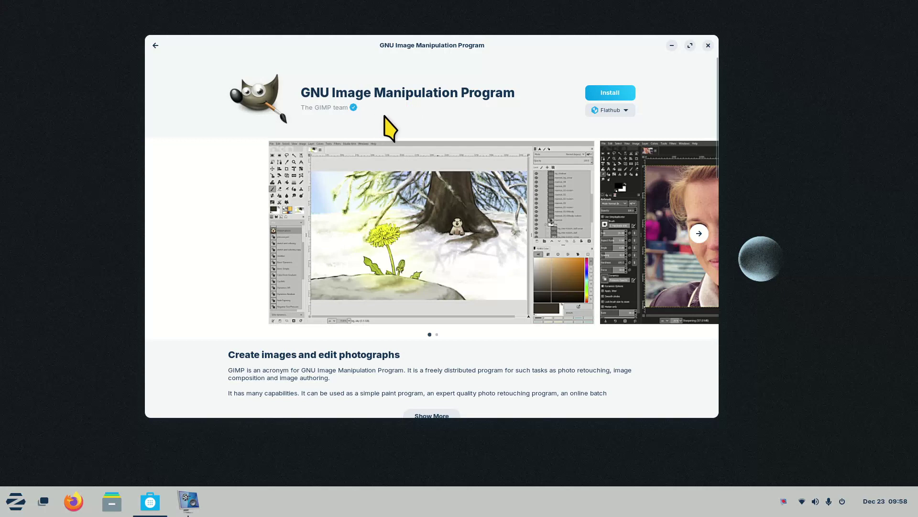
left_click(698, 236)
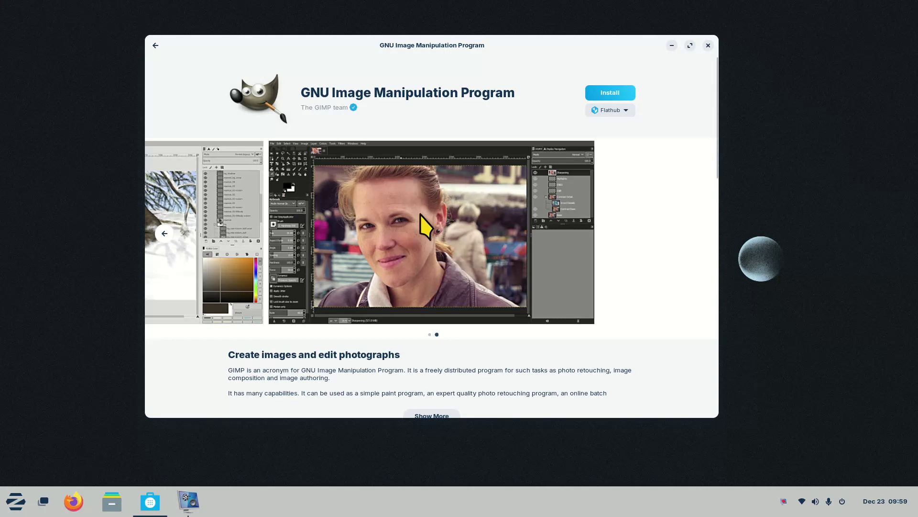
left_click(603, 112)
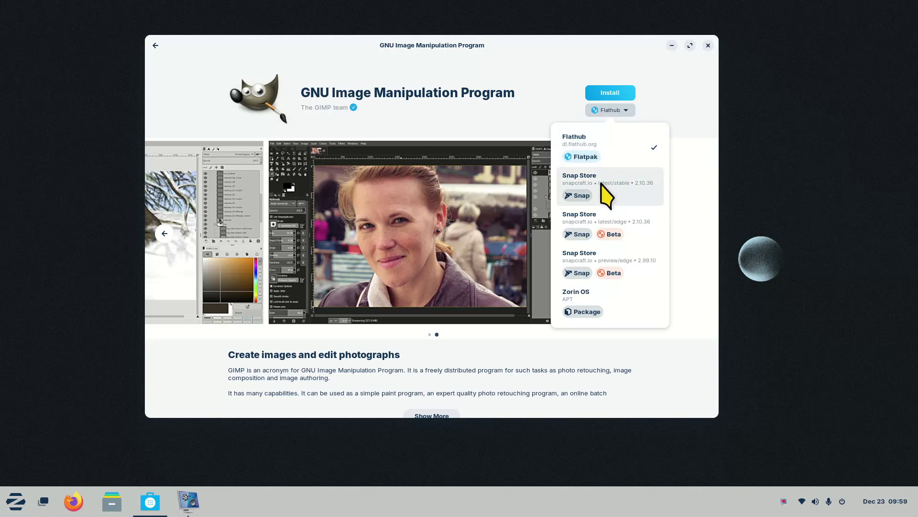
Choose the Zorin OS APT package as GIMP's source, and return to the store's Explore page without installing it
left_click(593, 312)
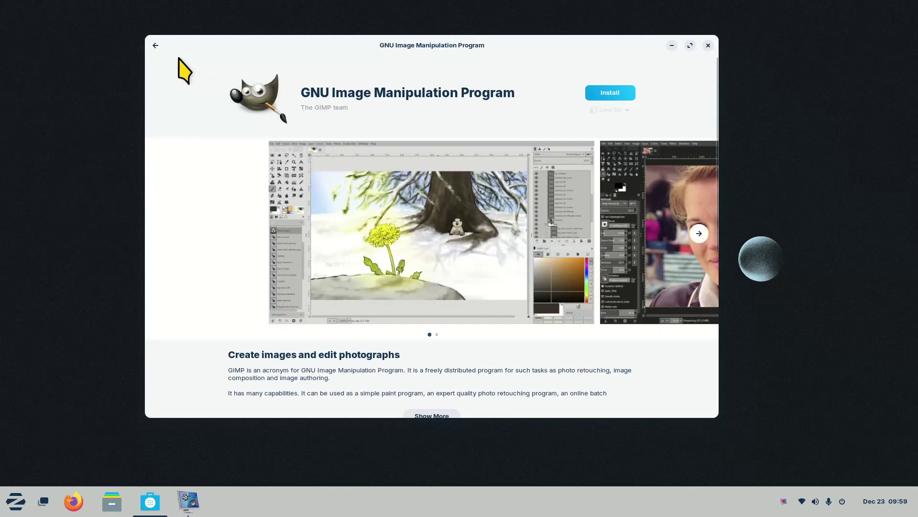
left_click(154, 46)
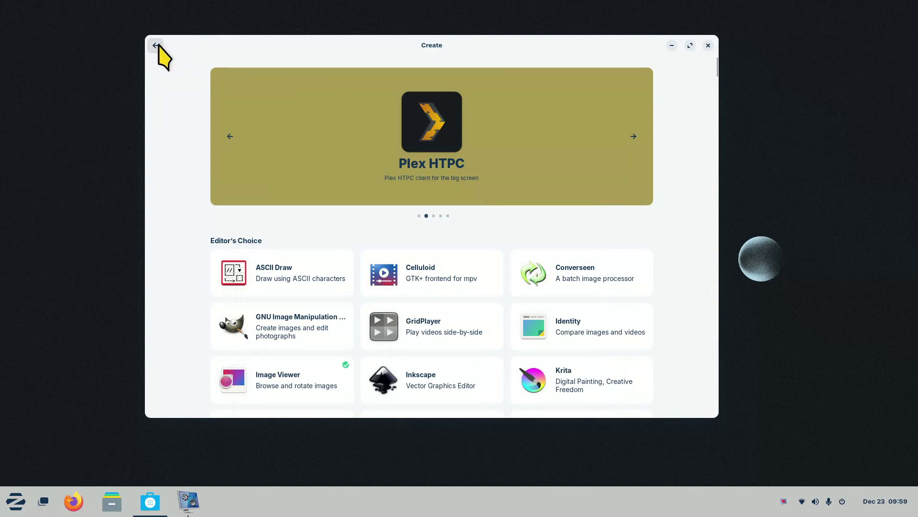
left_click(155, 46)
View the Aisleriot Solitaire page from Editor's Choice, check its available sources, and return to the Explore page
scroll(292, 309, "down", 5)
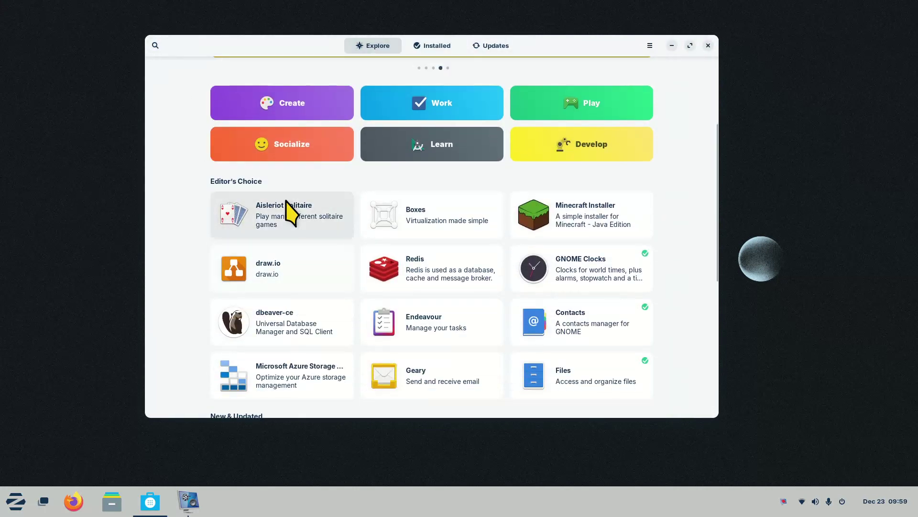
left_click(294, 205)
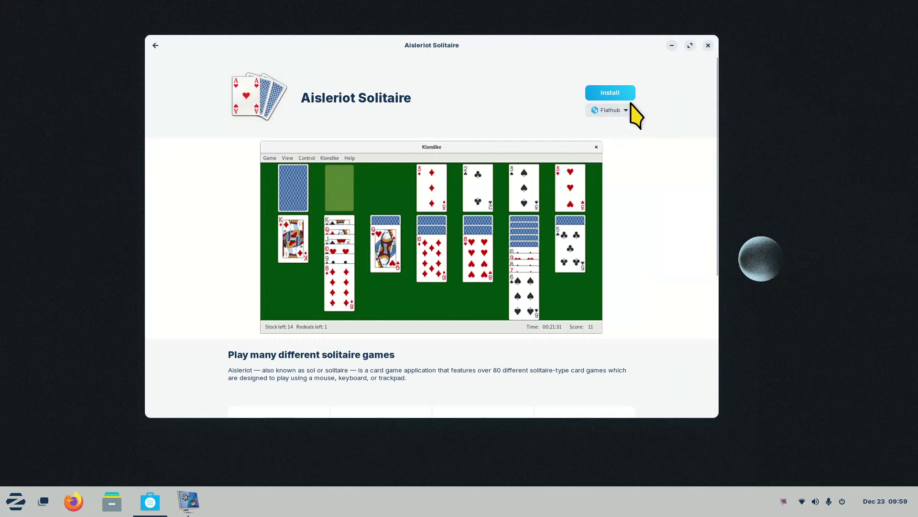
left_click(627, 110)
left_click(213, 46)
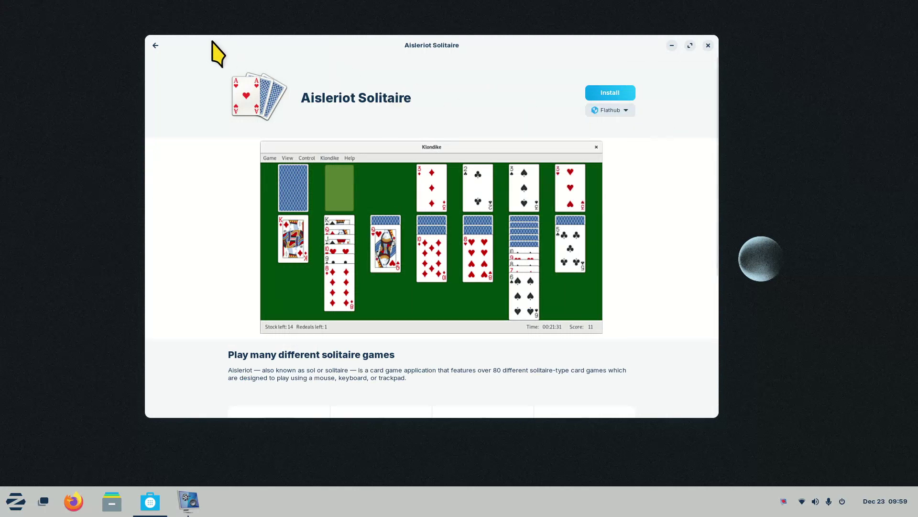
left_click(155, 45)
Browse the Fonts category under Other Categories, and return to the beginning of the Explore page
scroll(194, 206, "down", 6)
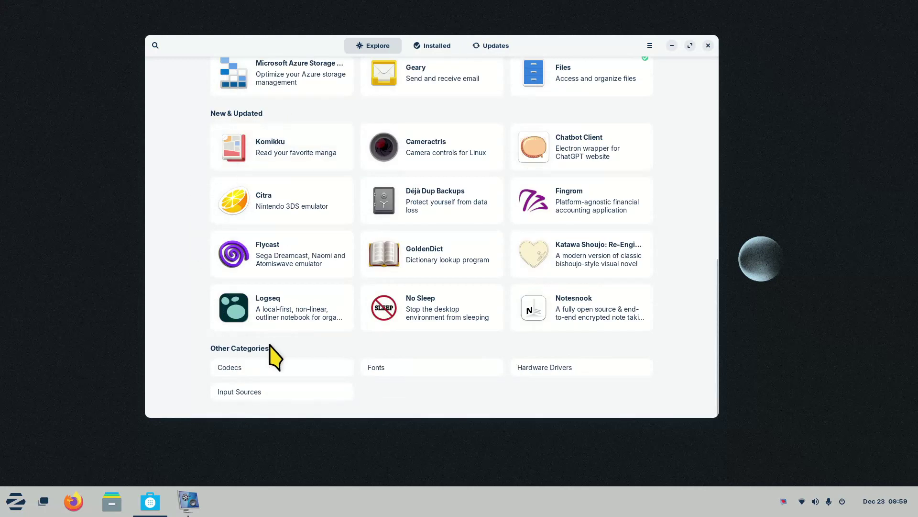
left_click(433, 372)
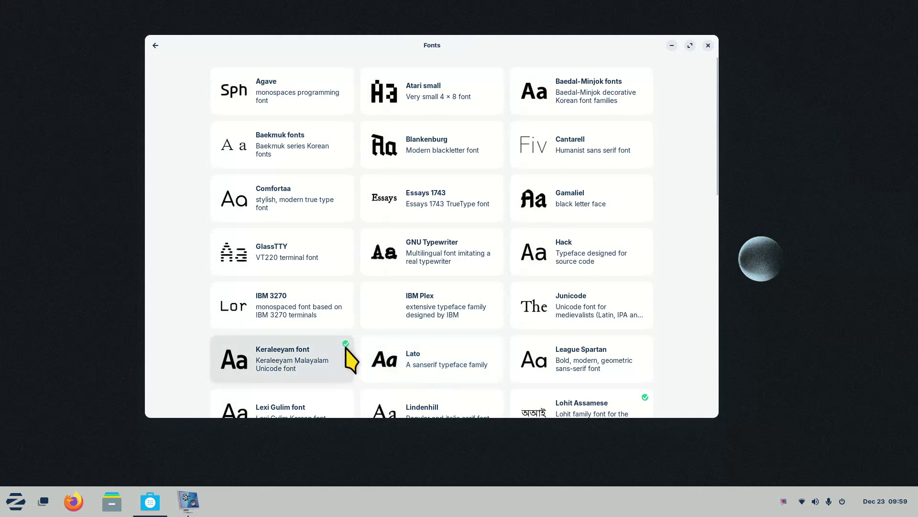
scroll(375, 180, "down", 7)
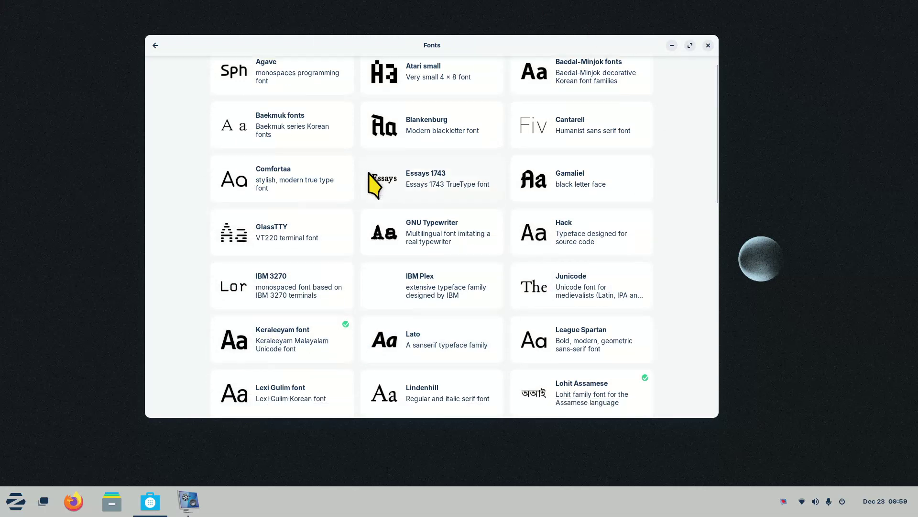
left_click(156, 45)
scroll(321, 167, "up", 8)
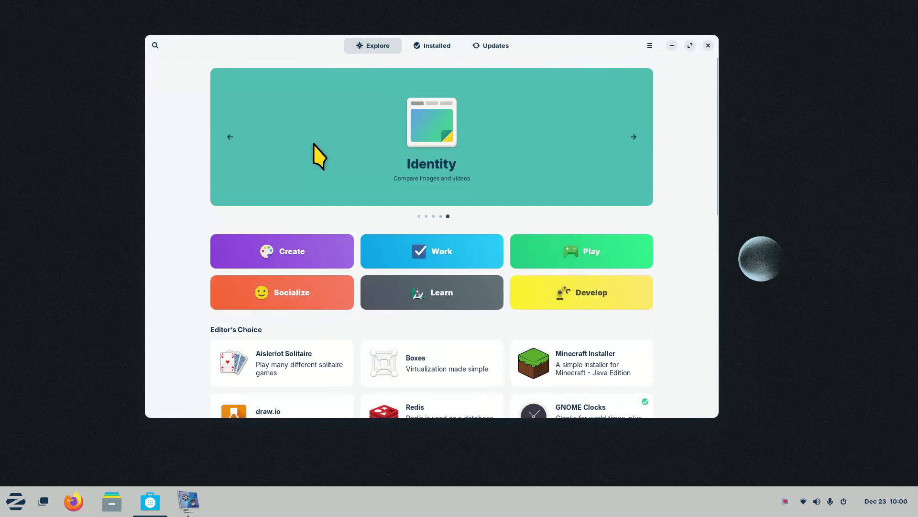
Search the store for "twe", and launch Tweaks from its page after checking its package source
left_click(155, 45)
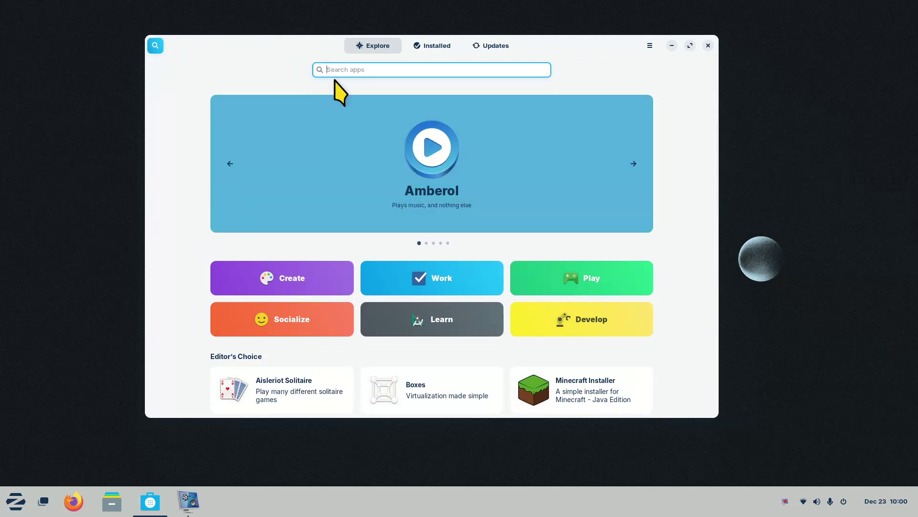
type("two")
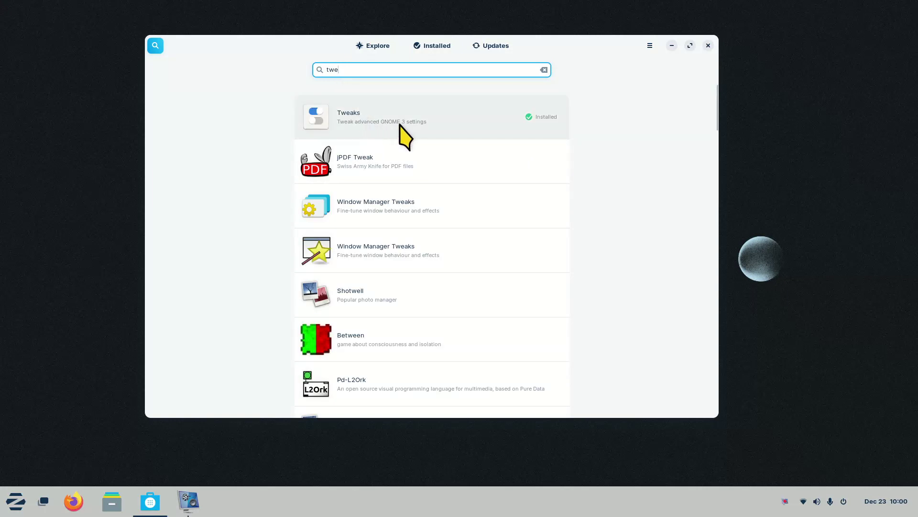
left_click(428, 122)
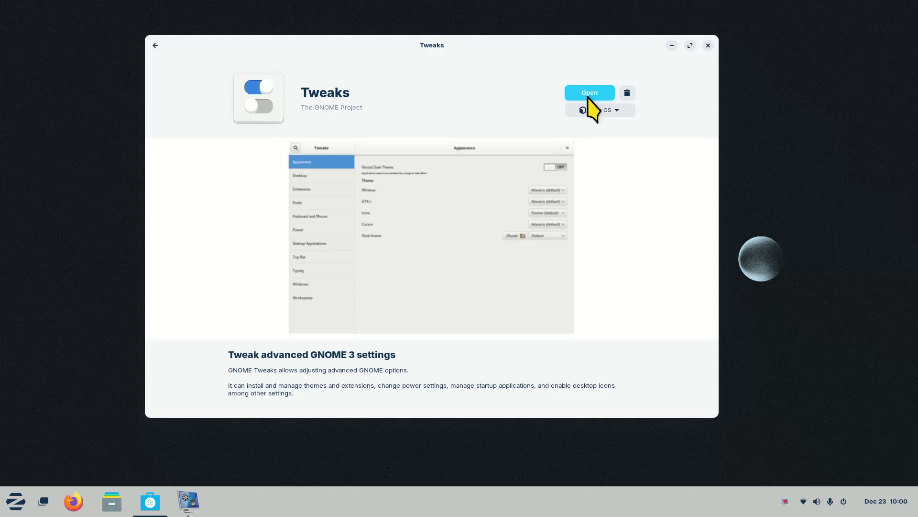
left_click(597, 110)
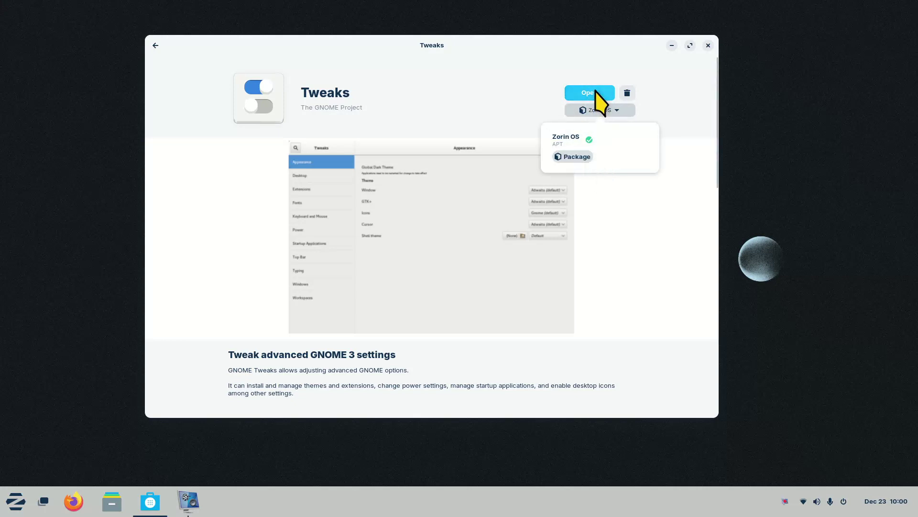
left_click(597, 91)
left_click(596, 92)
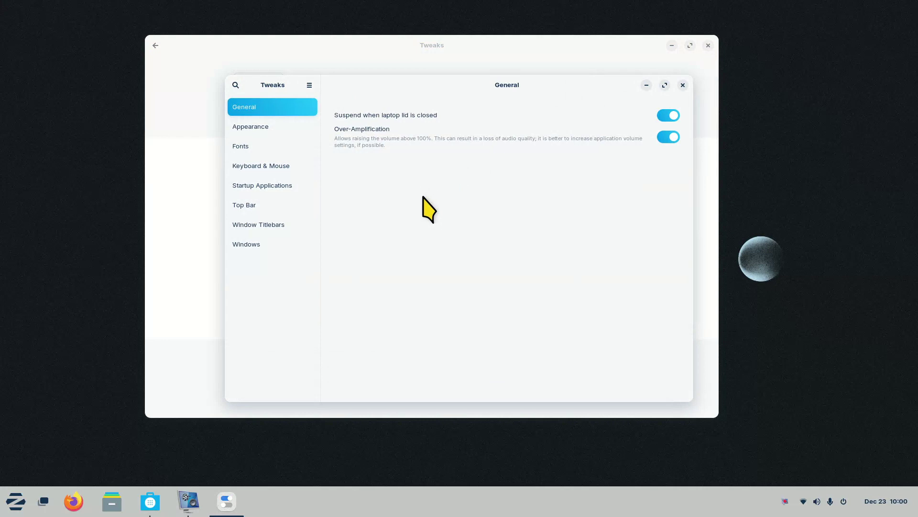
In the Window Titlebars settings, try the Left placement for the titlebar buttons and set it back to Right
left_click(272, 225)
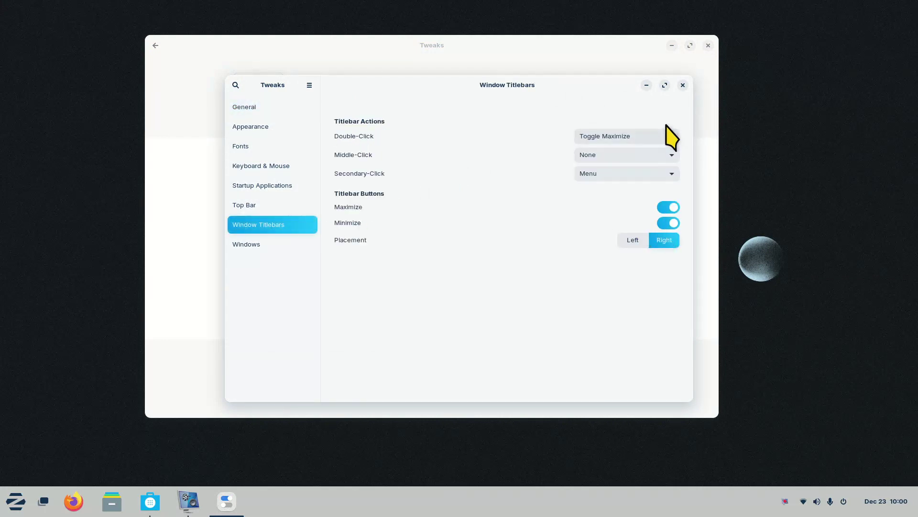
left_click(624, 239)
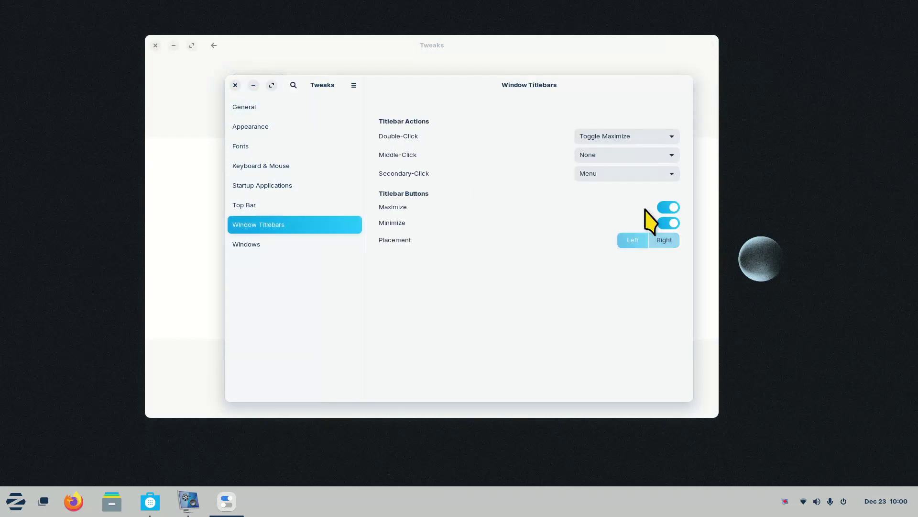
left_click(665, 244)
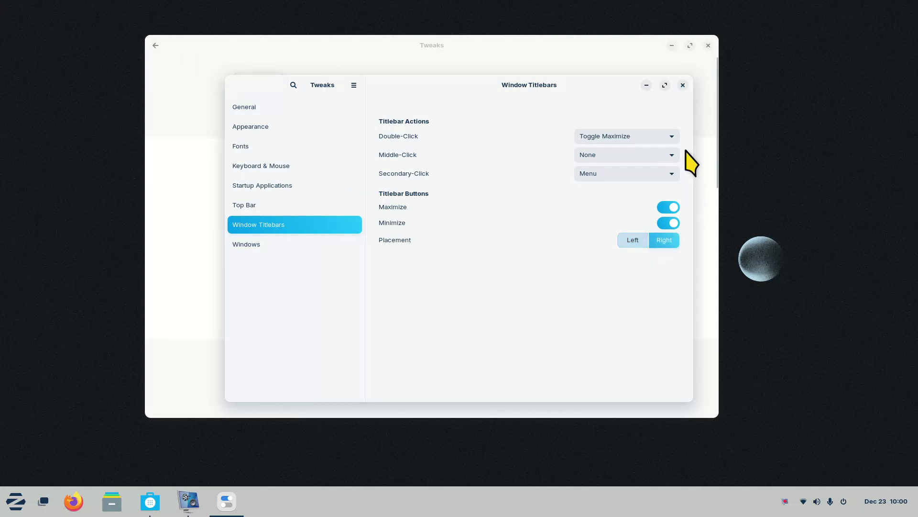
Turn off the Maximize and Minimize titlebar buttons, and test maximizing and restoring the Tweaks window through its title bar
left_click(669, 207)
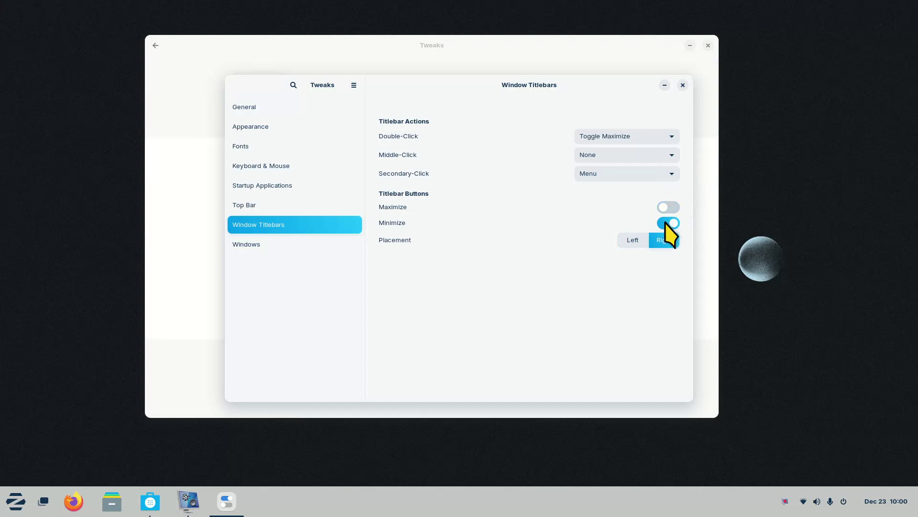
left_click(668, 223)
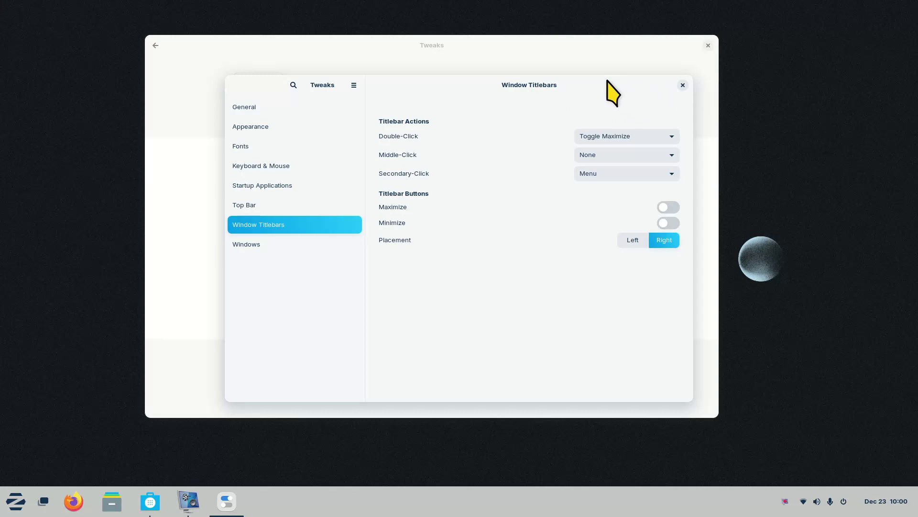
left_click_drag(609, 82, 610, 4)
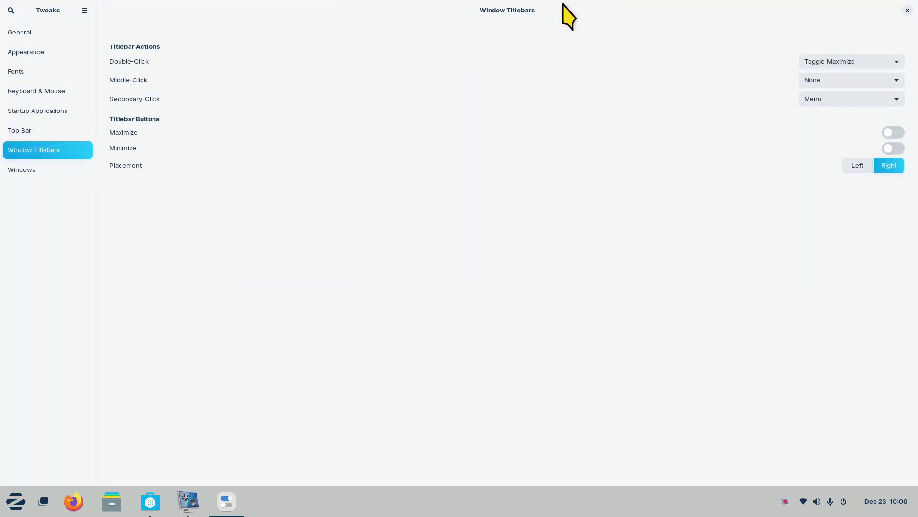
left_click_drag(568, 16, 570, 73)
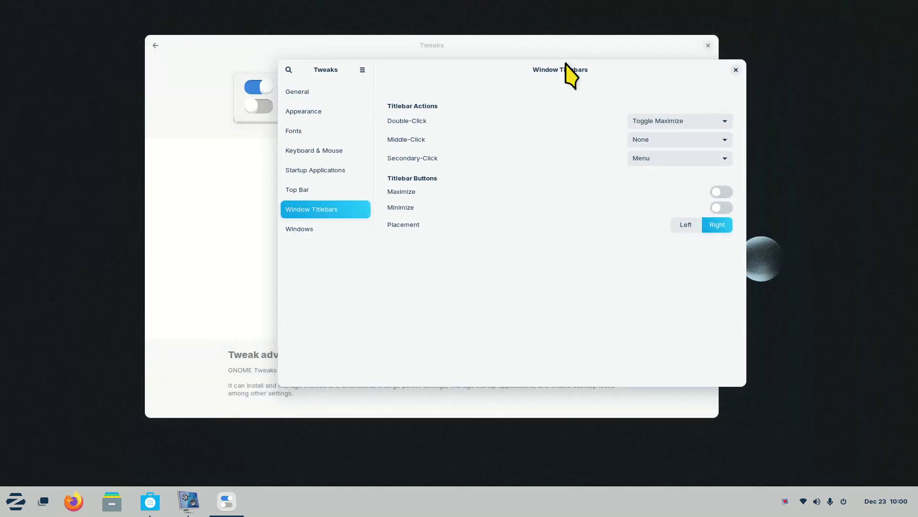
double_click(621, 79)
double_click(632, 17)
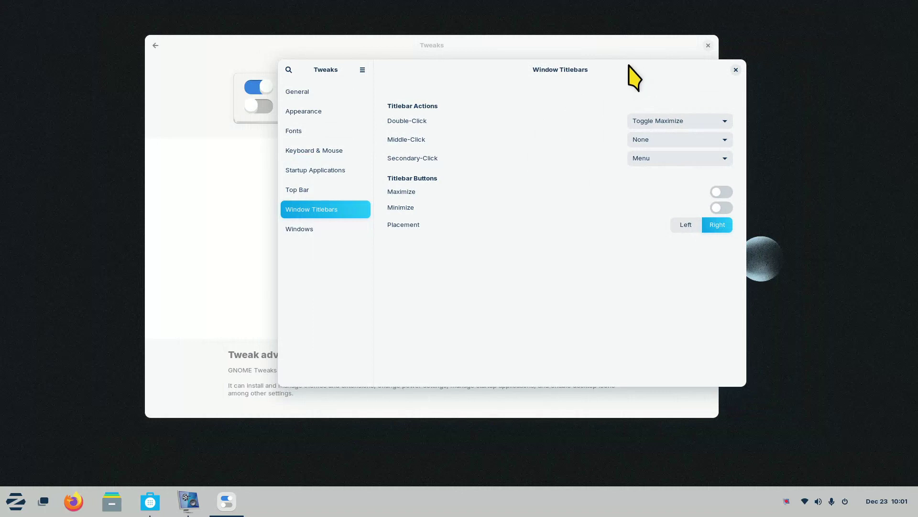
Move the Tweaks window aside and turn the Maximize and Minimize titlebar buttons back on
left_click_drag(628, 68, 495, 110)
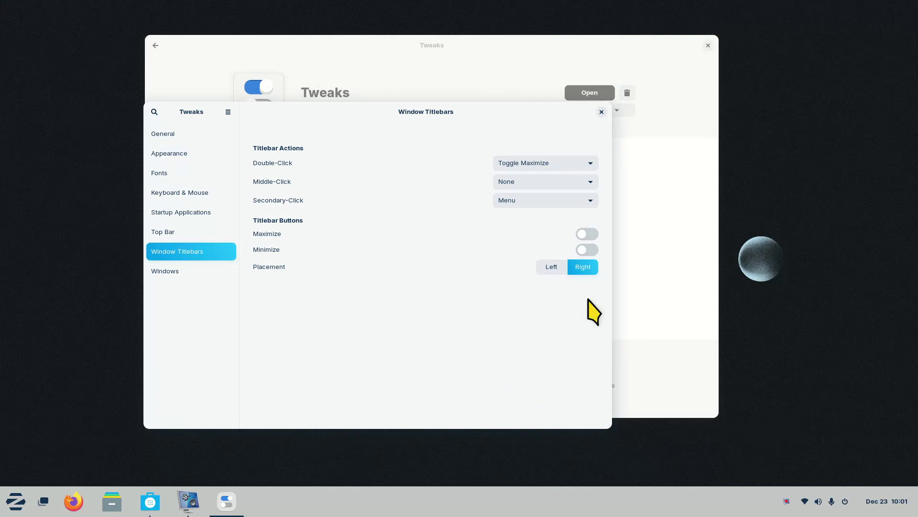
left_click(588, 234)
left_click(591, 250)
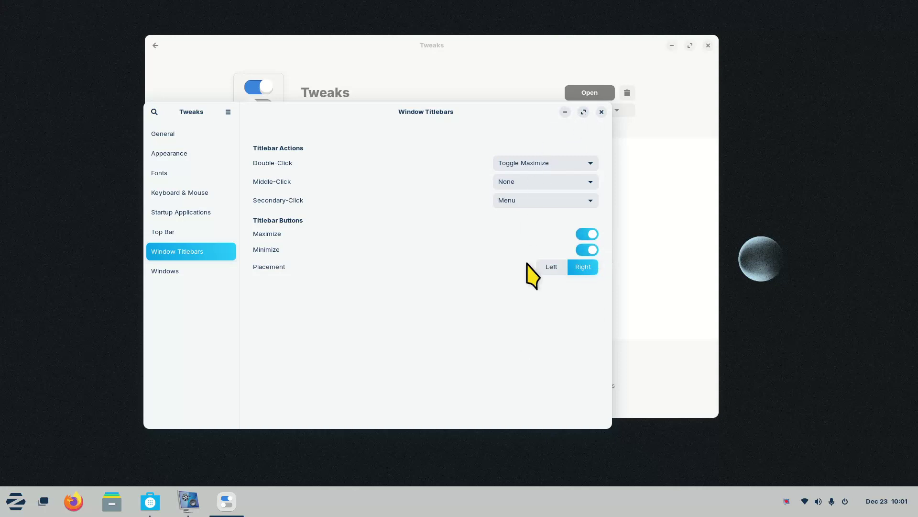
Open Tweaks' Appearance settings, inspect the cursor themes in the Home folder's hidden .icons folder in Files, and close Files
left_click(165, 153)
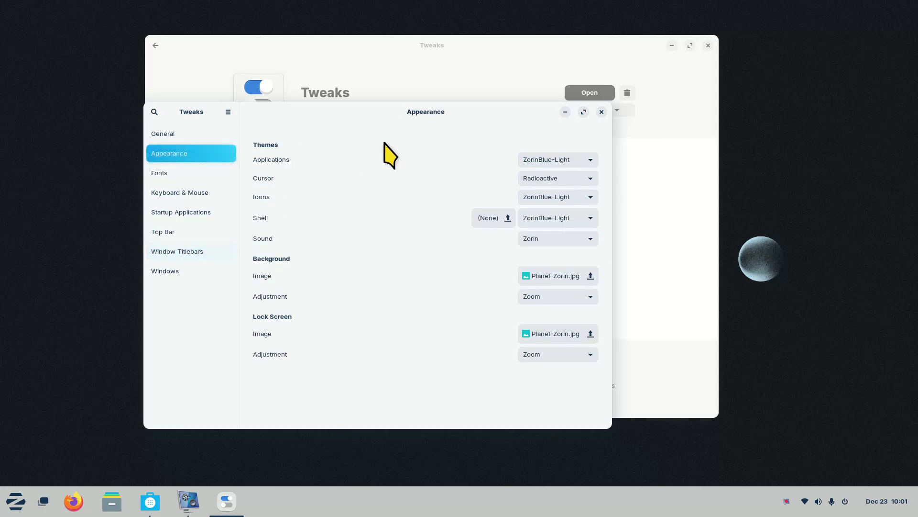
left_click_drag(389, 117, 392, 94)
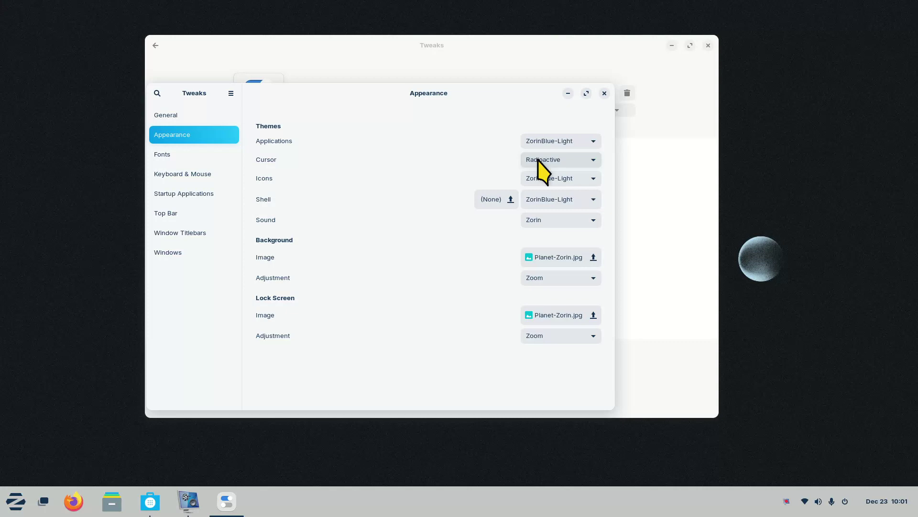
left_click(112, 501)
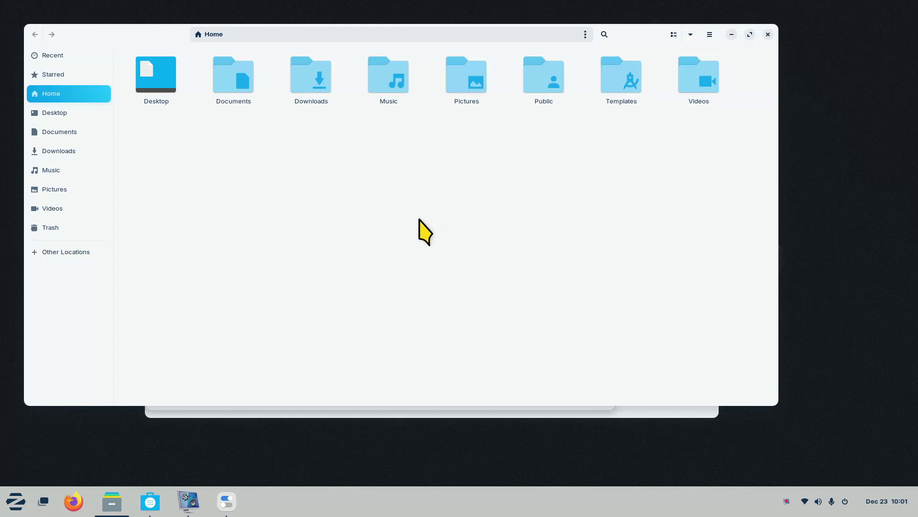
key("ctrl+h")
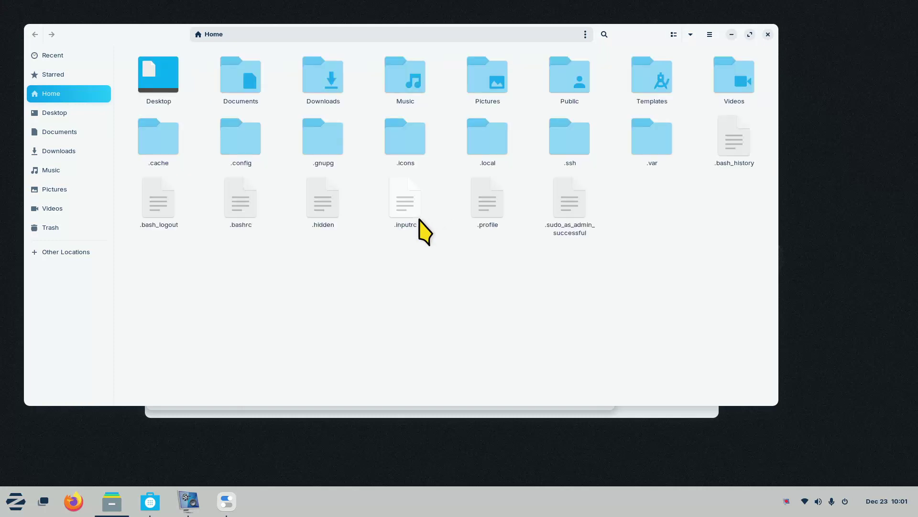
left_click(404, 139)
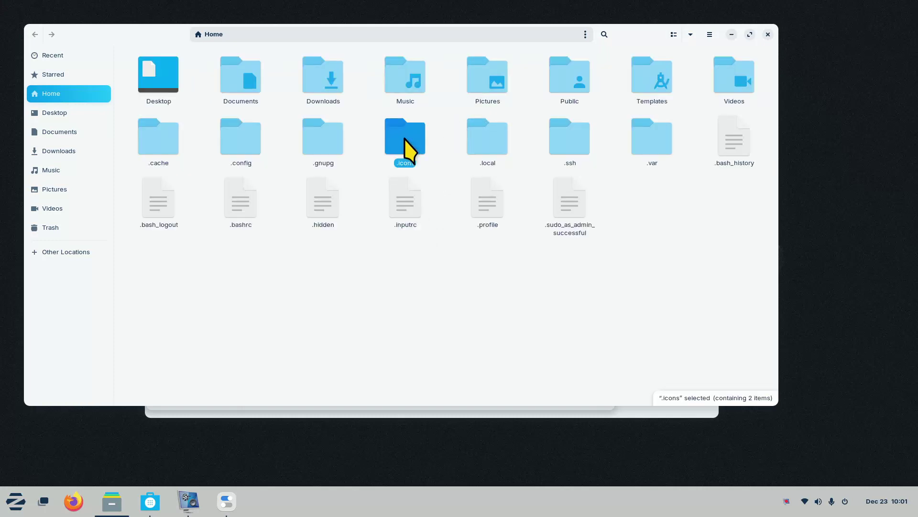
double_click(409, 148)
left_click(281, 91)
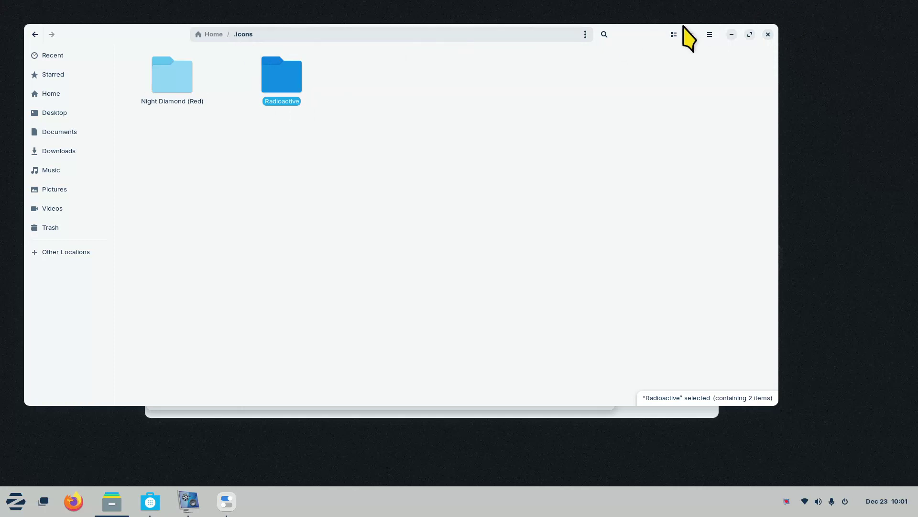
left_click(768, 35)
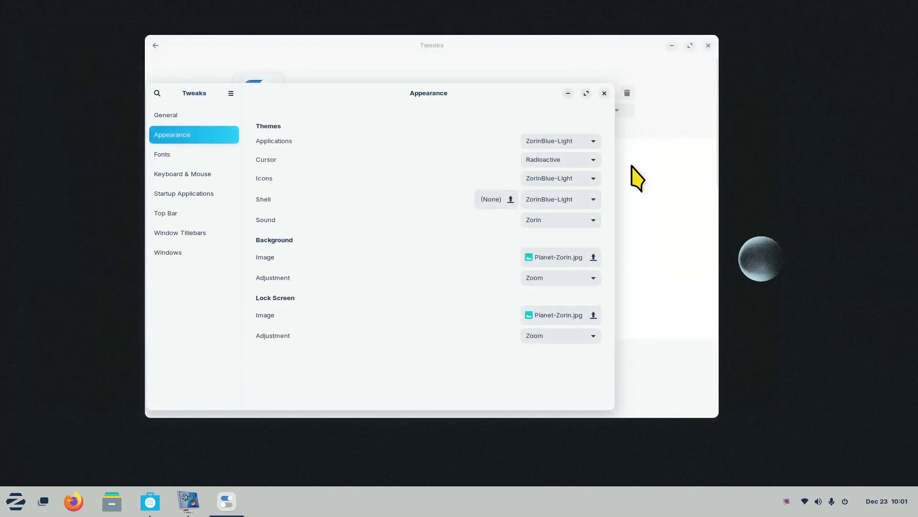
Set the cursor theme to Adwaita (default)
left_click(569, 159)
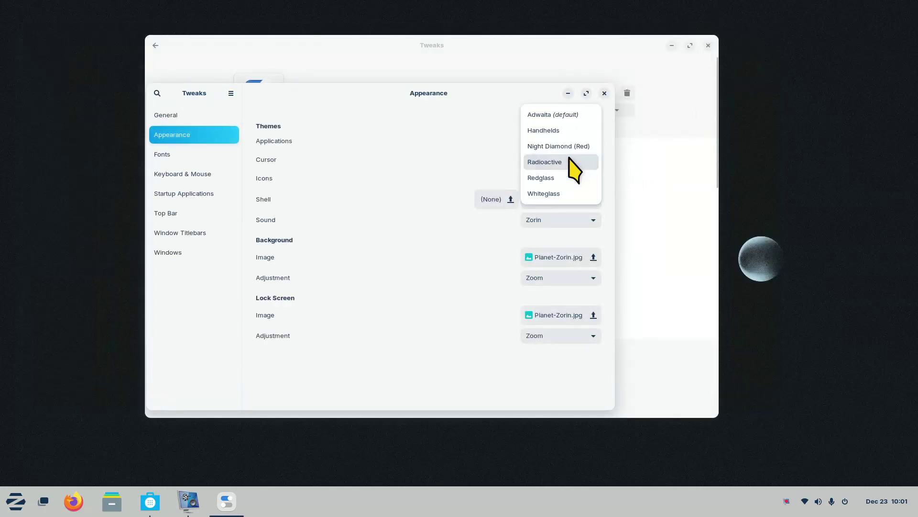
left_click(566, 115)
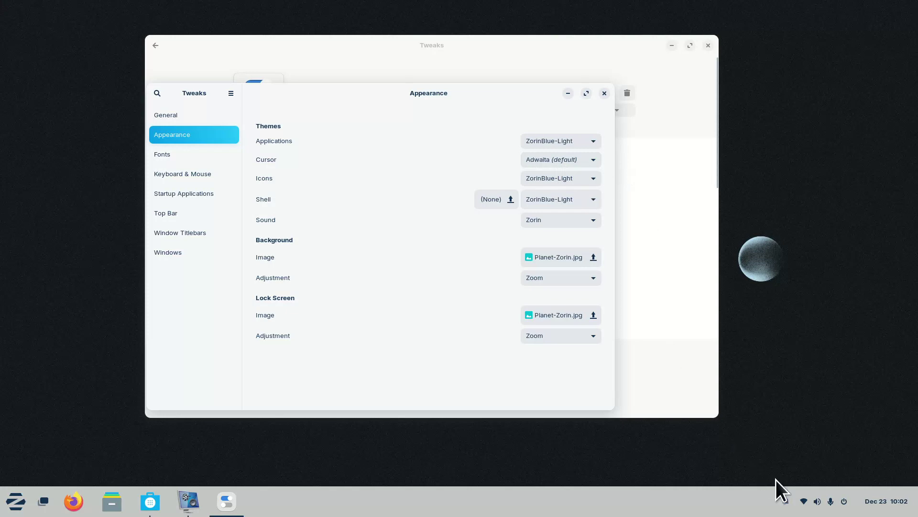
Open the system Settings and go to the Accessibility page
left_click(822, 511)
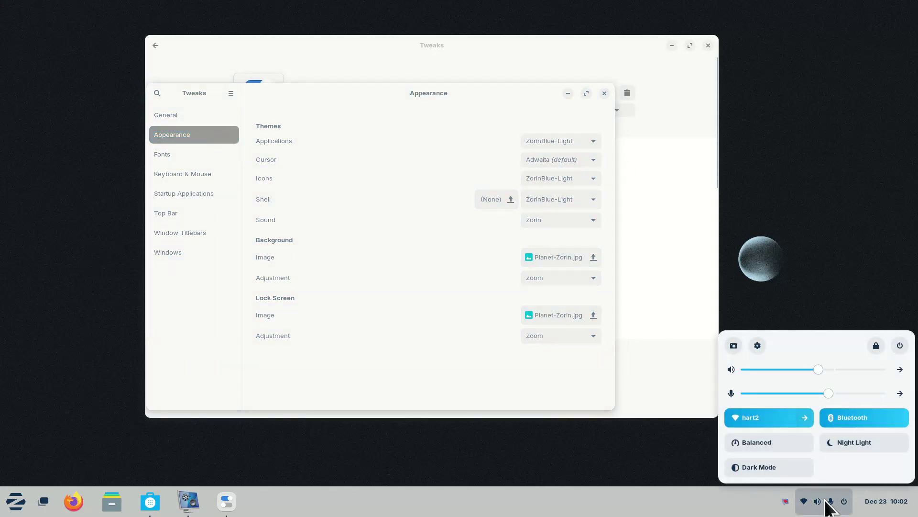
left_click(758, 345)
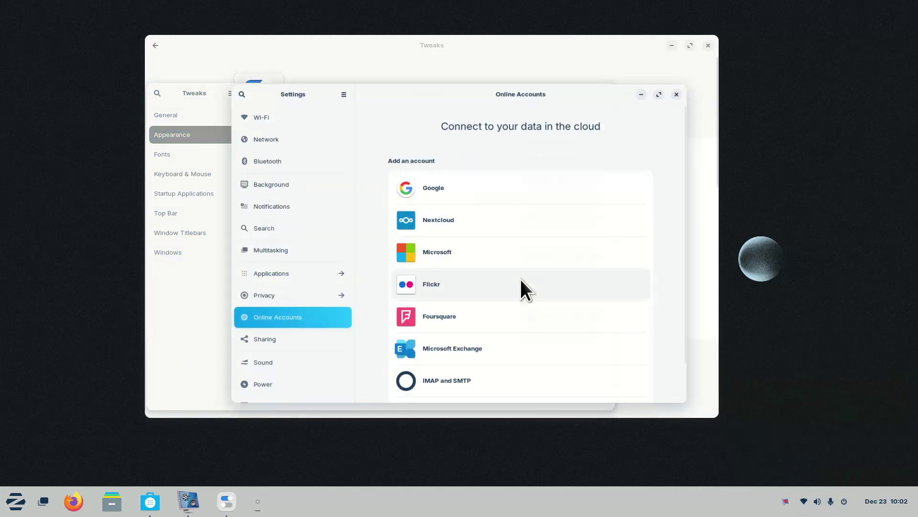
left_click_drag(349, 171, 354, 340)
left_click(268, 296)
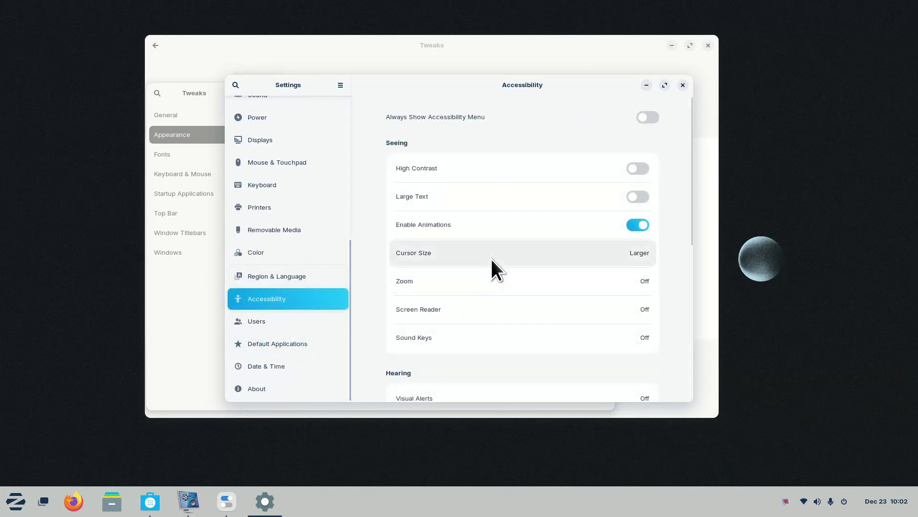
Try the Default, Largest and Large cursor sizes, and set the cursor size back to Larger
left_click(487, 252)
left_click(362, 264)
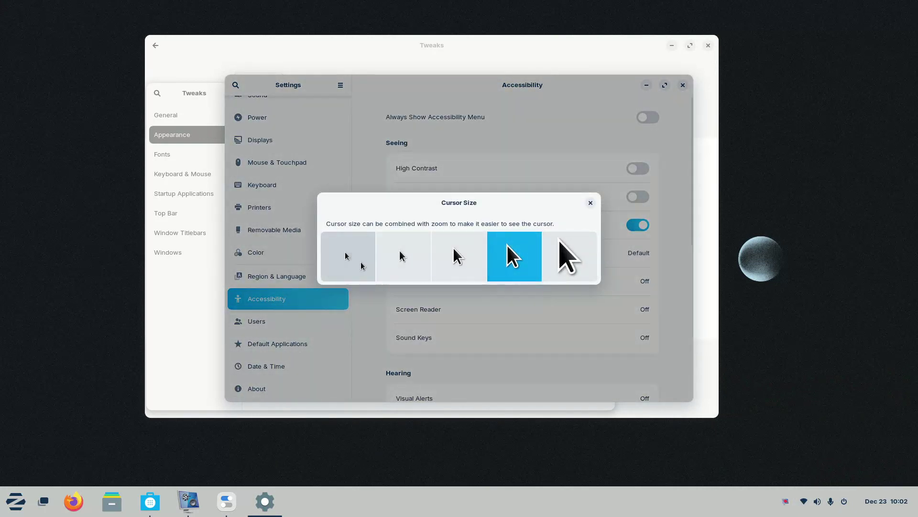
left_click(556, 243)
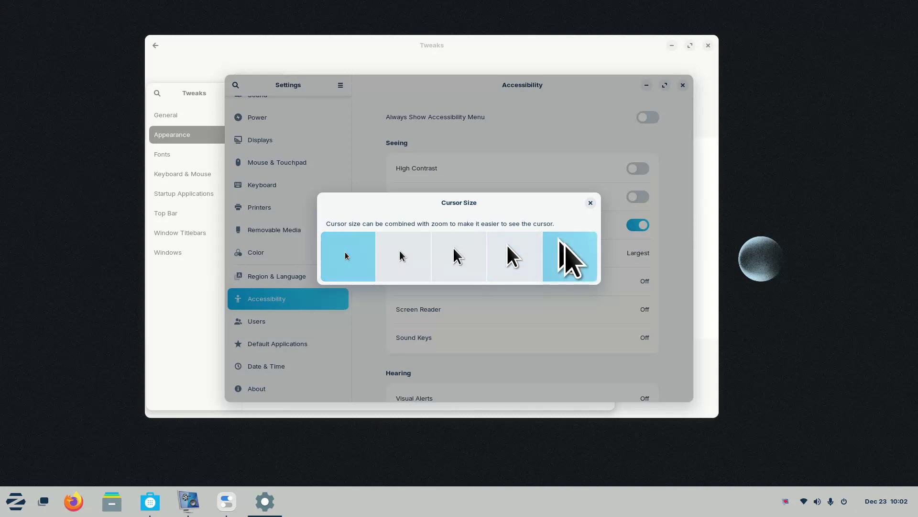
left_click(495, 258)
left_click(442, 260)
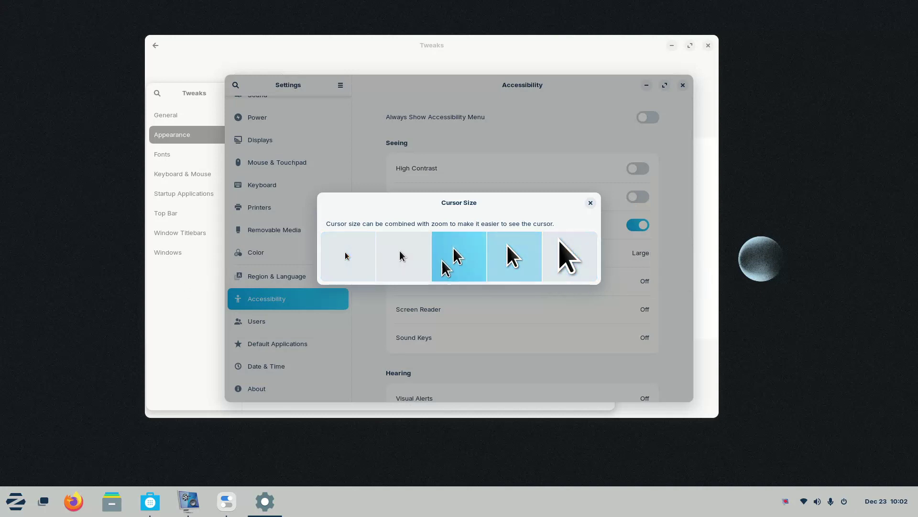
left_click(529, 258)
left_click(590, 202)
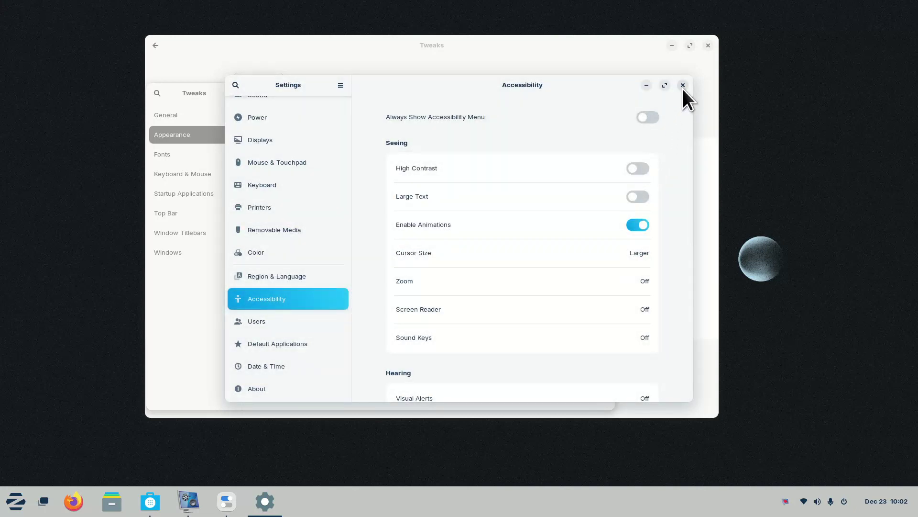
Review the Cursor Size options once more without changing them, and close Settings
left_click(623, 258)
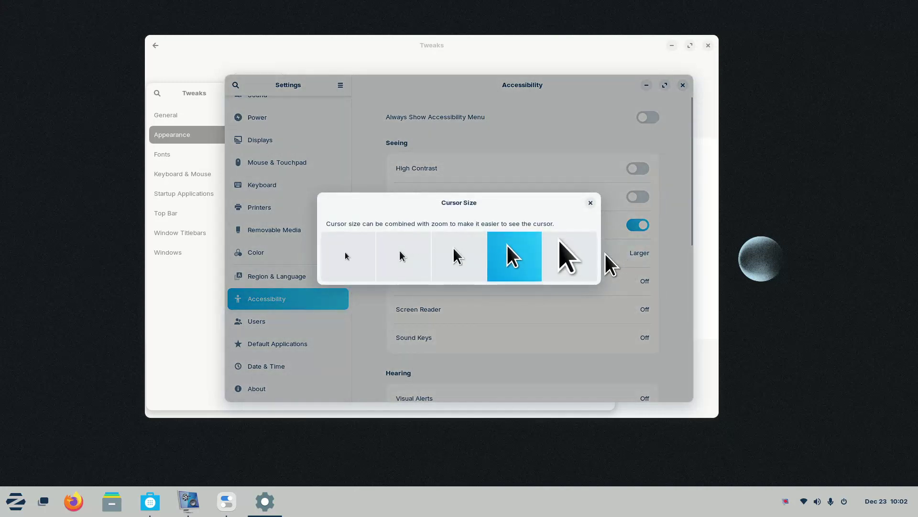
left_click(591, 204)
left_click(683, 86)
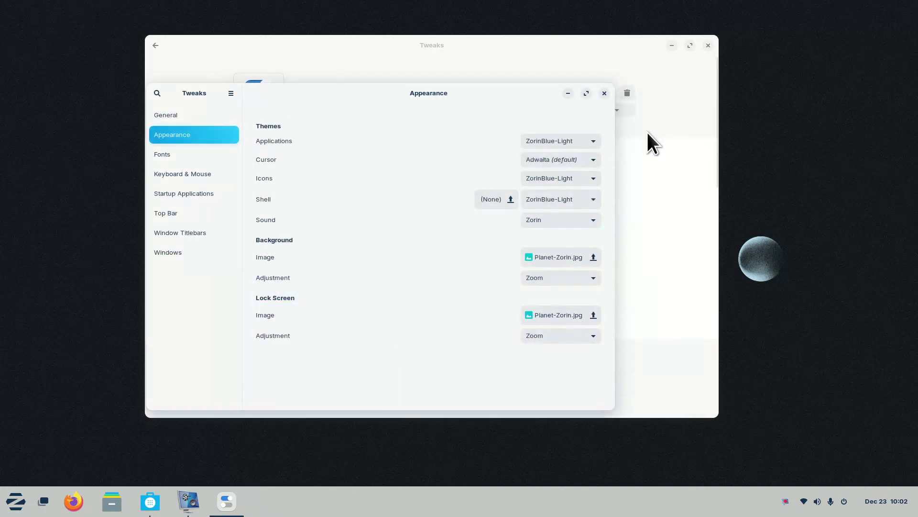
Try the Handhelds, Redglass and Whiteglass cursor themes in Tweaks
left_click(569, 160)
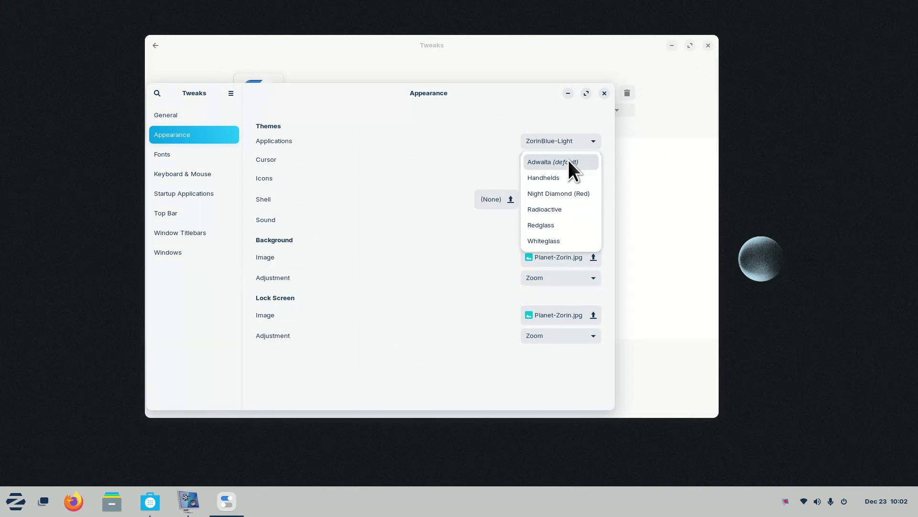
left_click(557, 177)
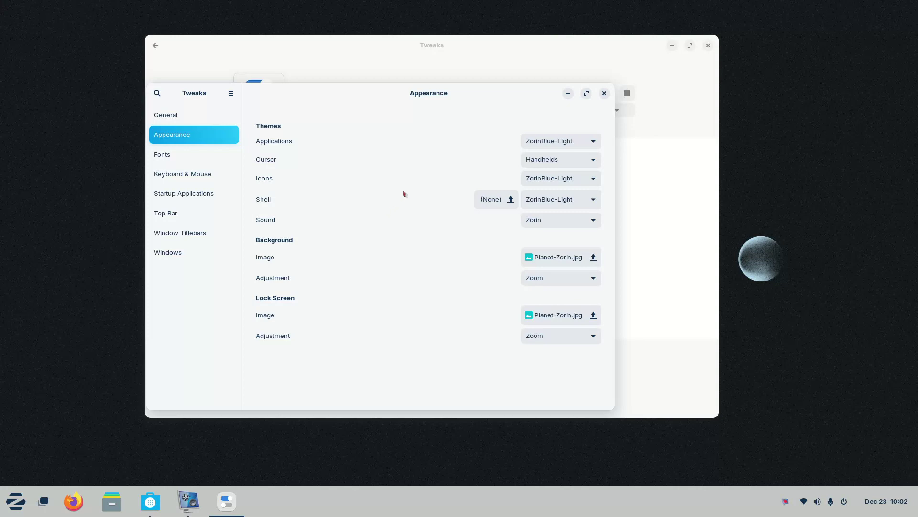
left_click(569, 164)
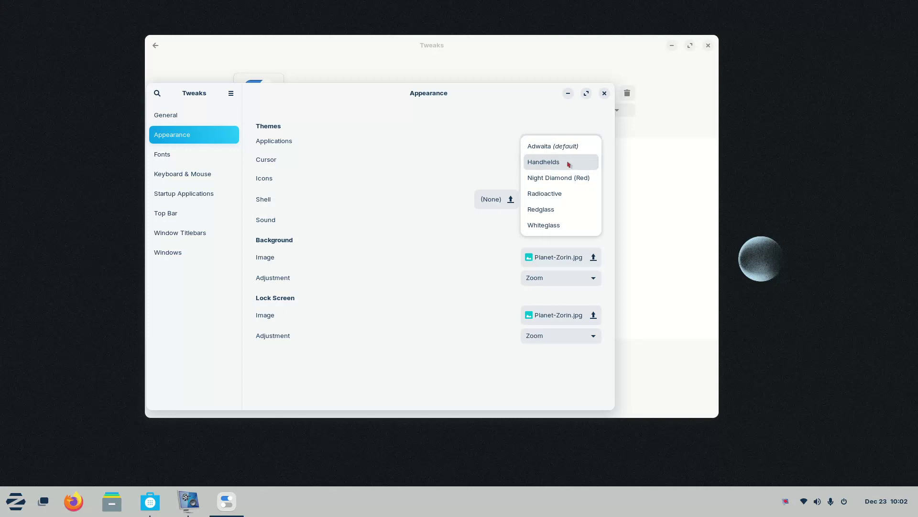
left_click(550, 207)
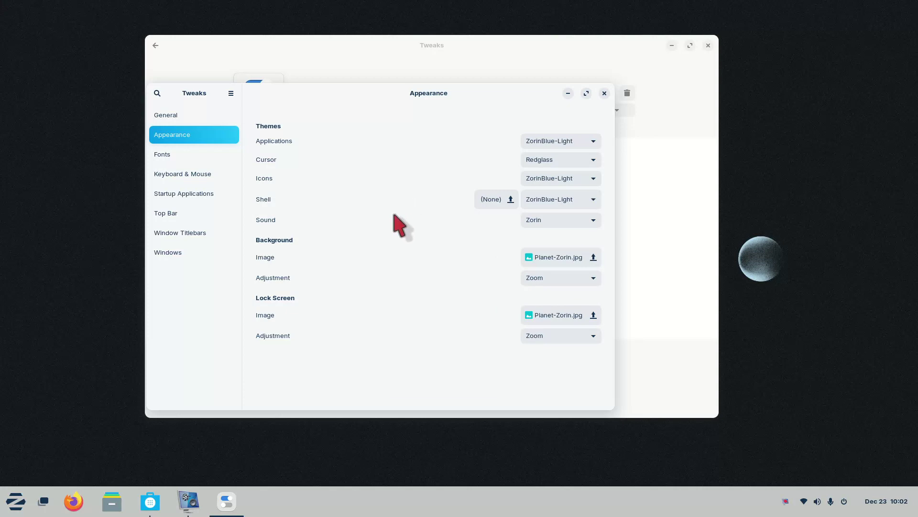
left_click(572, 161)
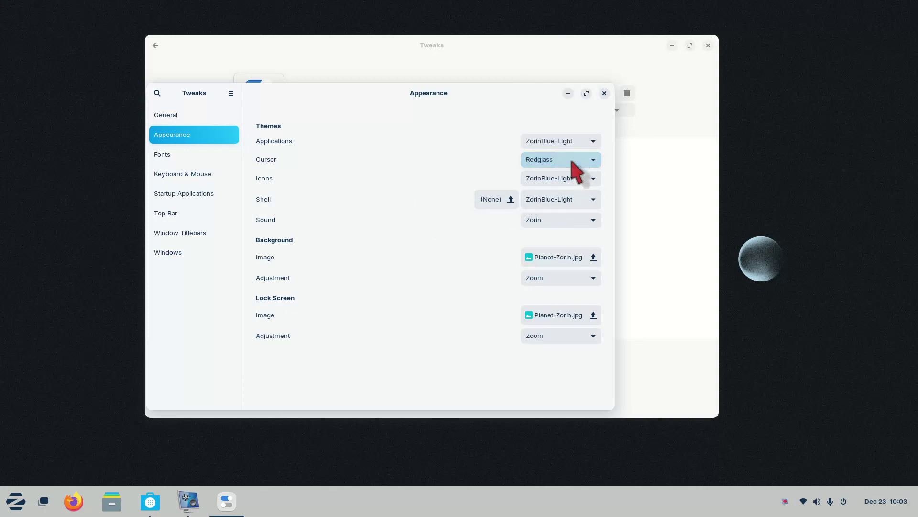
left_click(567, 176)
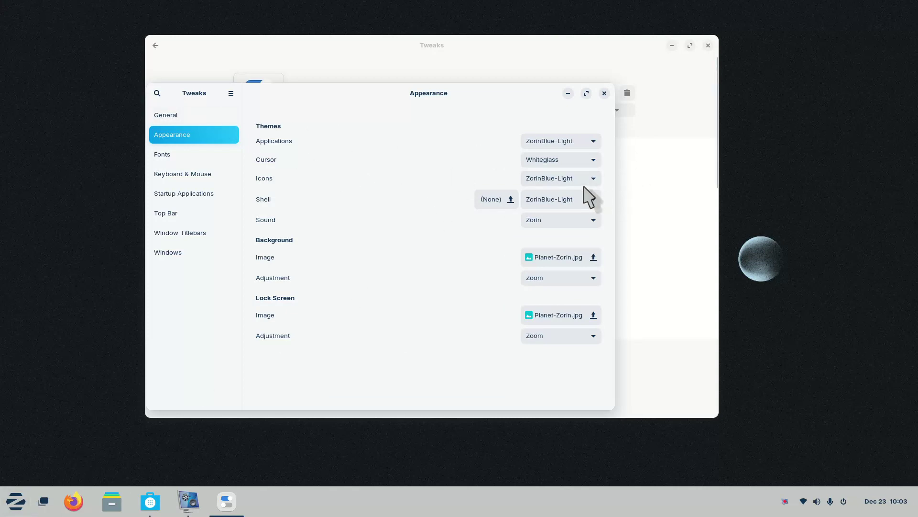
Try the Night Diamond (Red) and Radioactive cursor themes, and return the cursor to Adwaita (default)
left_click(576, 161)
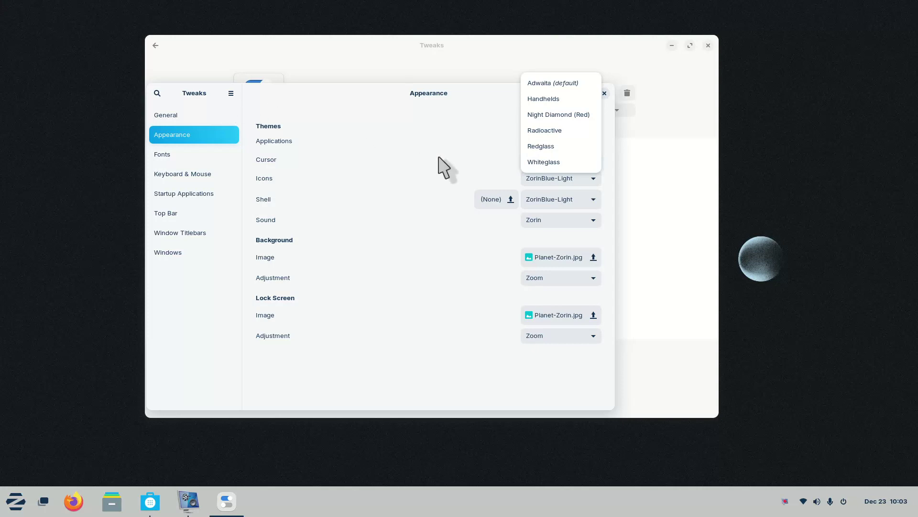
left_click(558, 115)
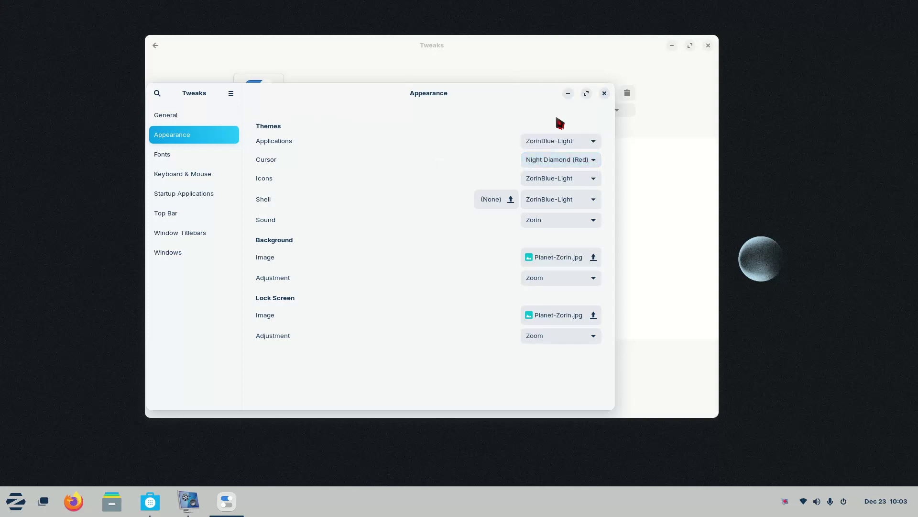
left_click(559, 162)
left_click(559, 178)
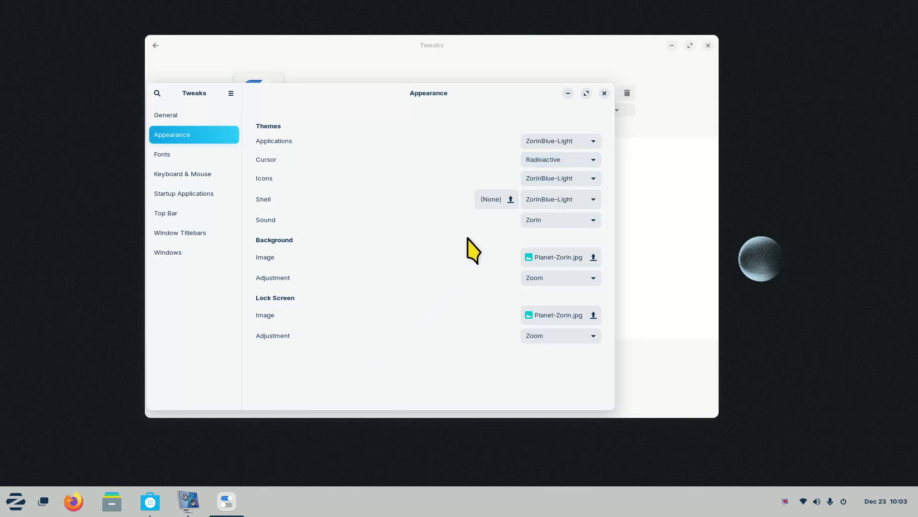
left_click(555, 160)
left_click(561, 117)
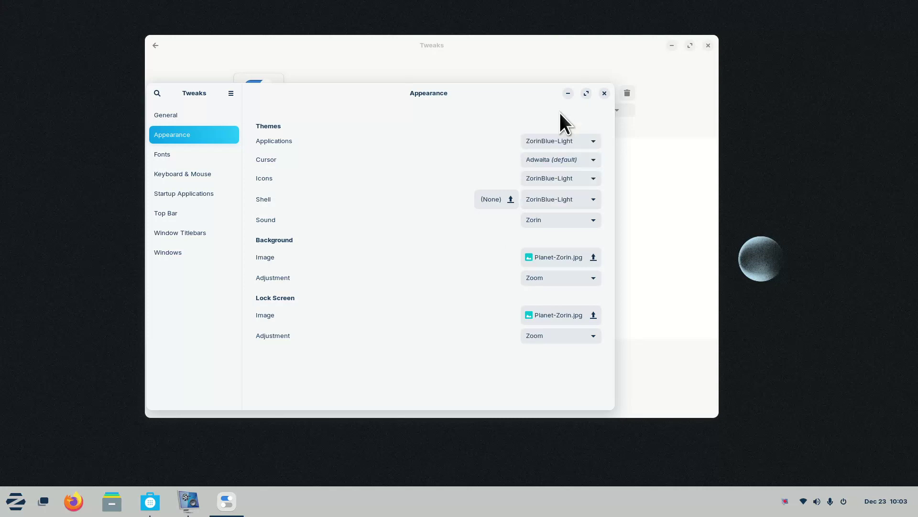
Compare the cursor themes again by applying Redglass, Whiteglass and Handhelds in turn
left_click(533, 159)
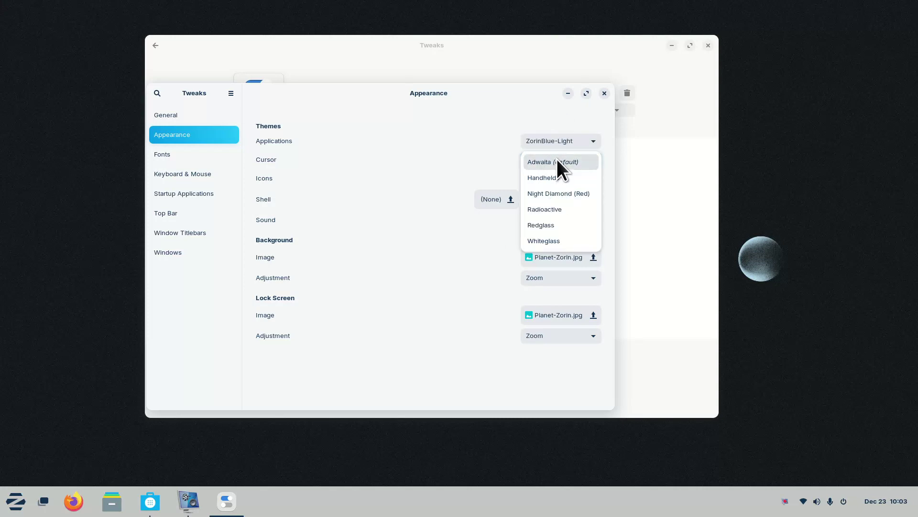
left_click(552, 224)
left_click(530, 160)
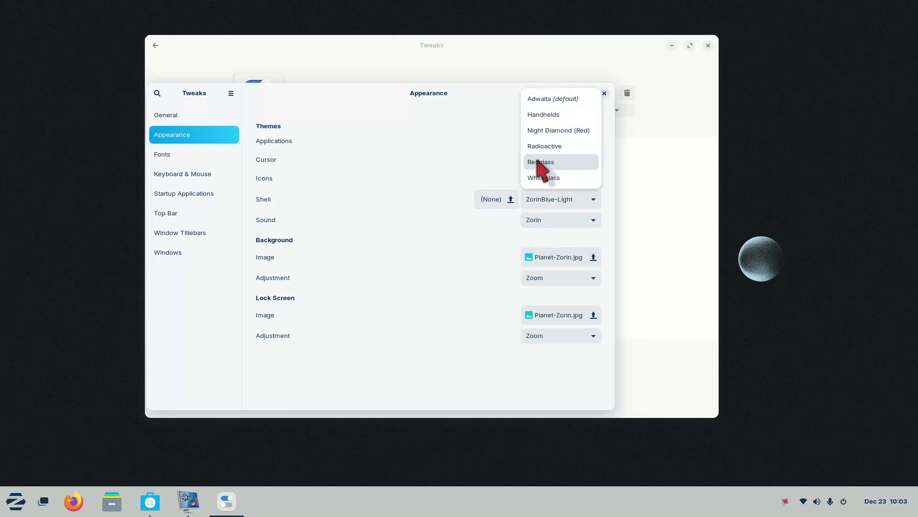
left_click(540, 180)
left_click(538, 161)
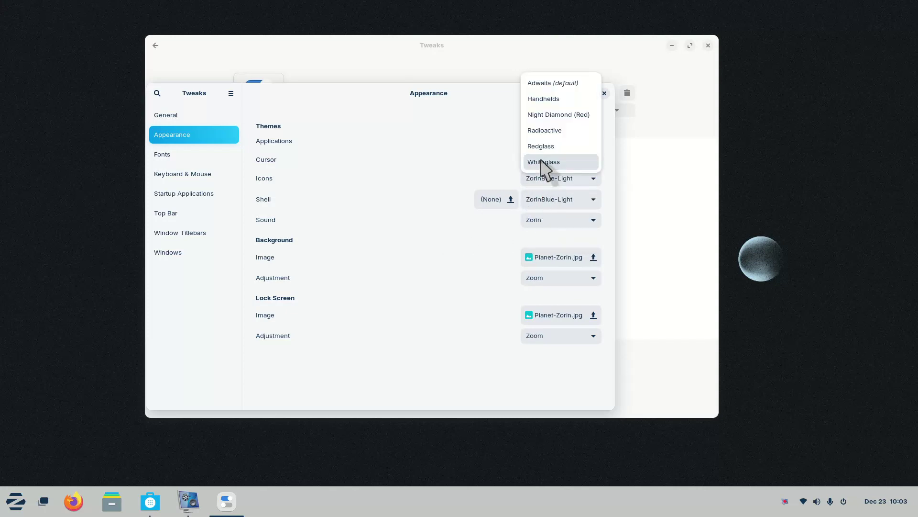
left_click(555, 100)
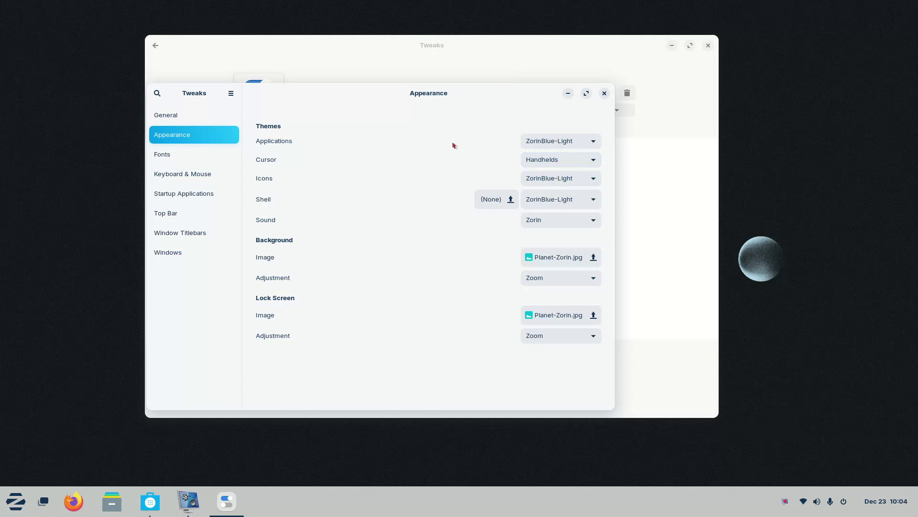
Set the cursor theme to Radioactive and check the pointer over the Zorin menu
left_click(566, 161)
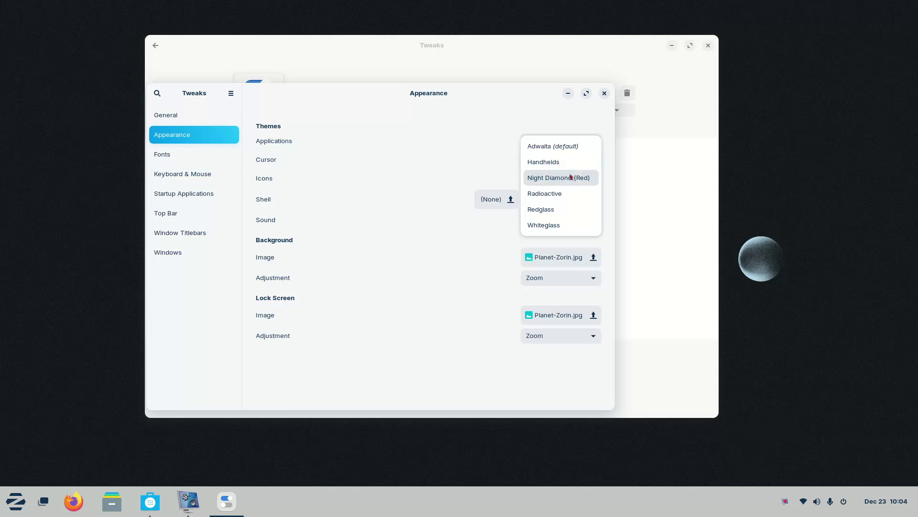
left_click(565, 193)
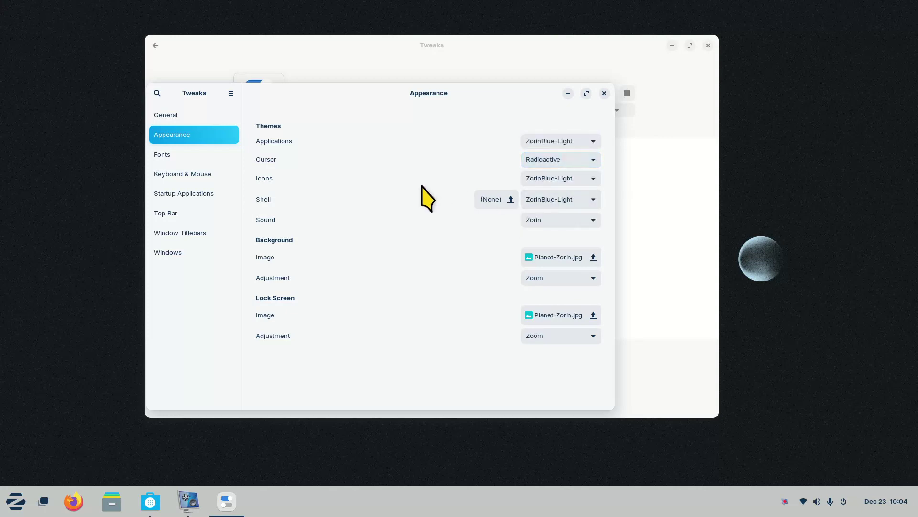
left_click(9, 509)
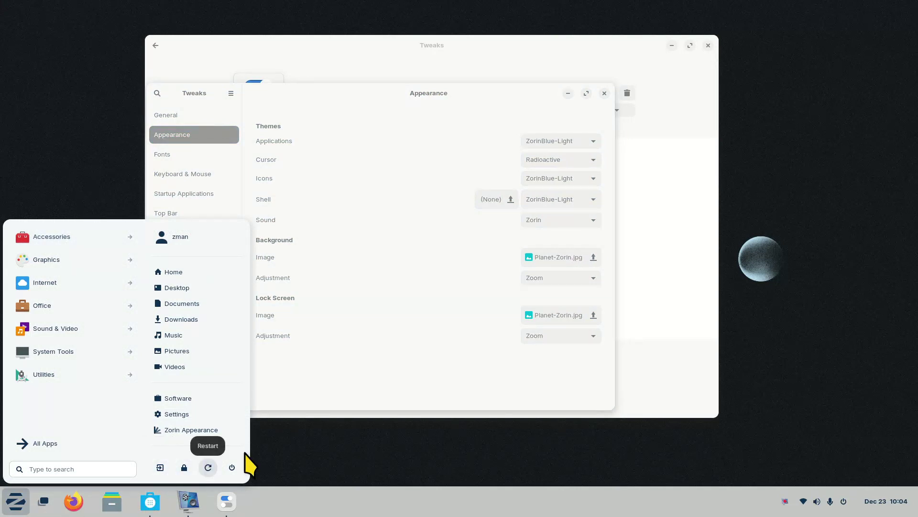
left_click(684, 214)
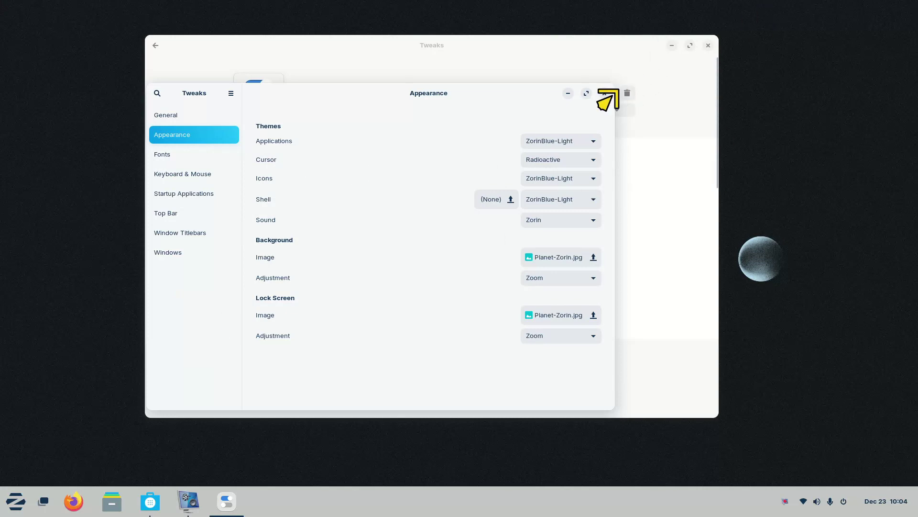
Close Tweaks, and close Software after going back to its search results and testing maximize and restore on its window
left_click(605, 93)
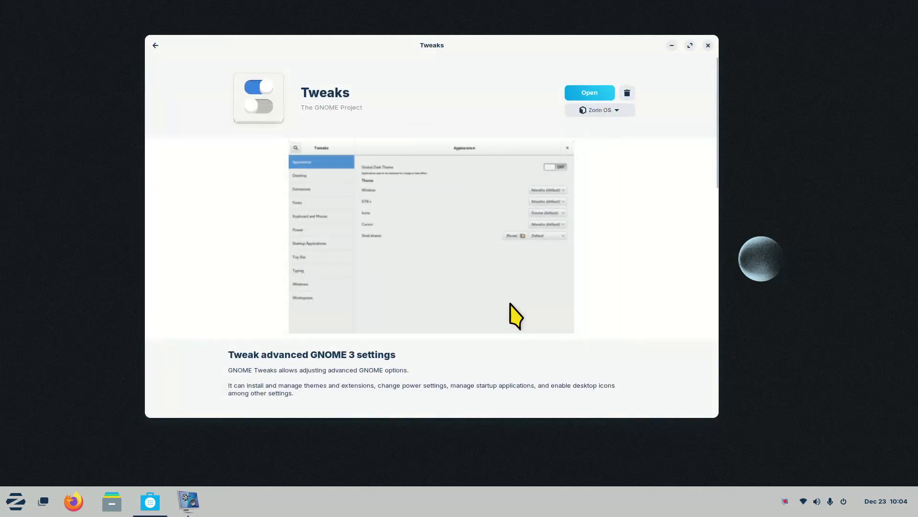
left_click(155, 46)
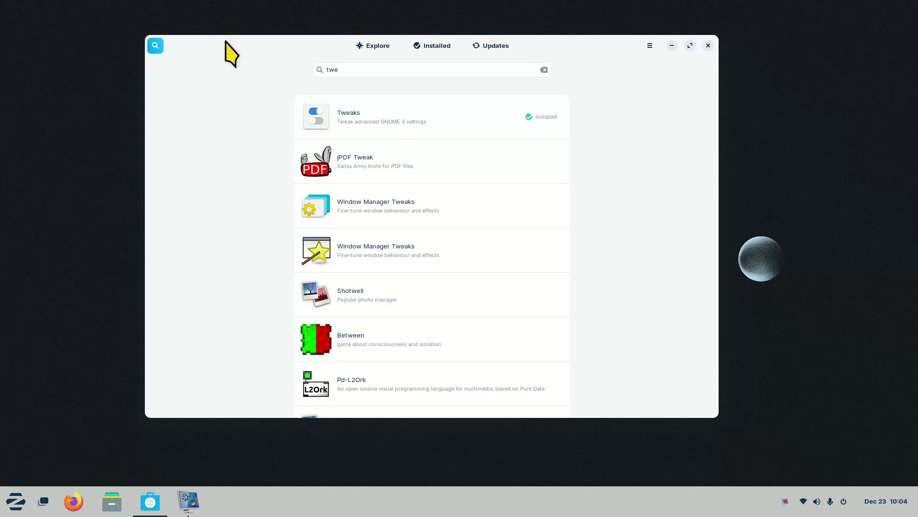
double_click(229, 46)
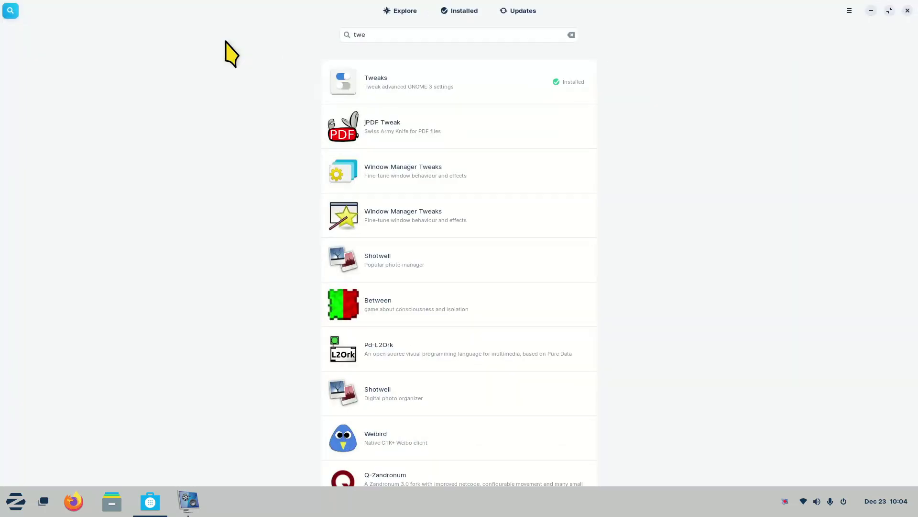
double_click(694, 17)
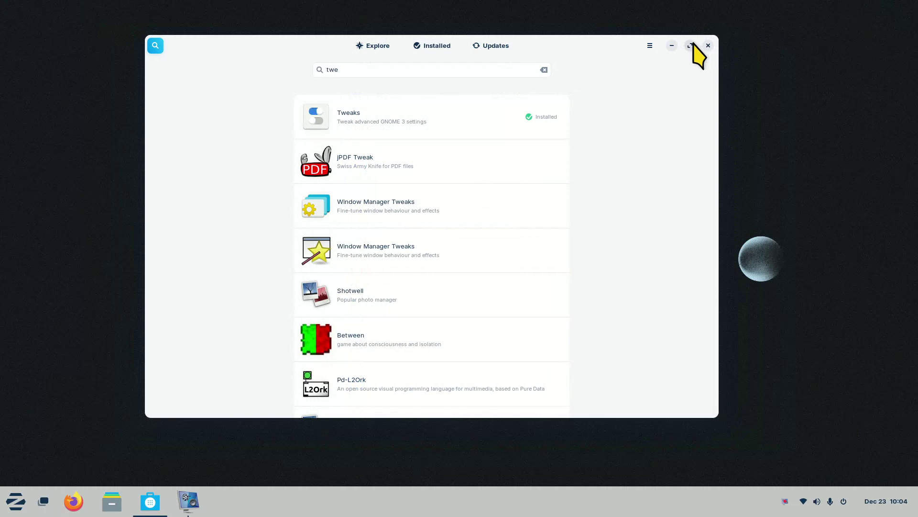
left_click(709, 45)
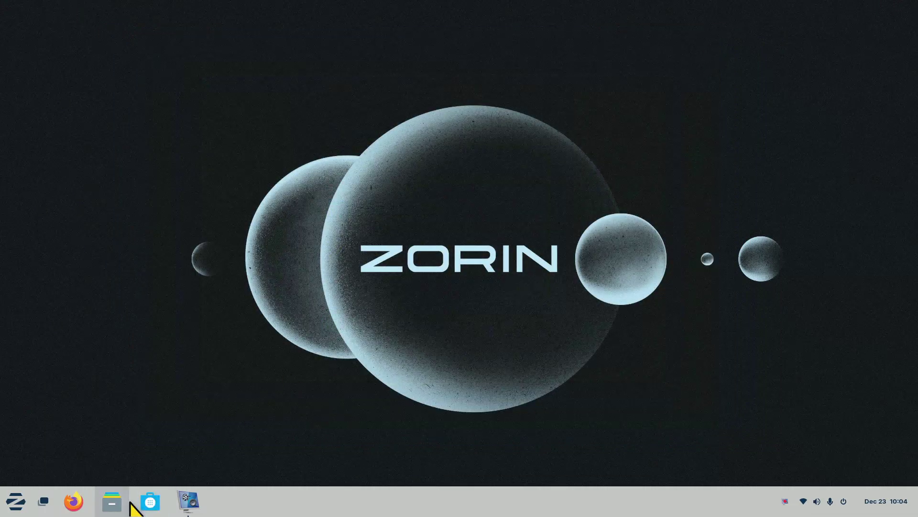
Turn off the display of hidden items in the Home folder in Files, and open the About Files information
left_click(112, 501)
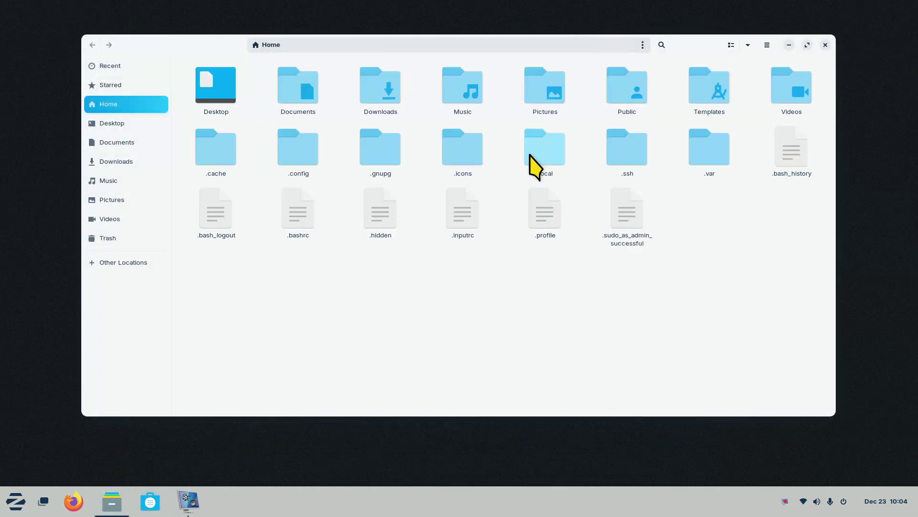
key("ctrl+h")
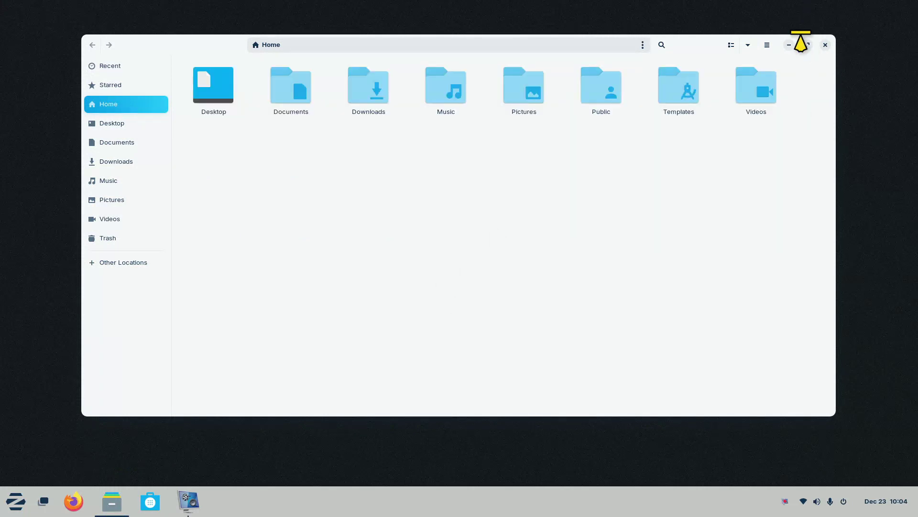
left_click(767, 45)
left_click(749, 192)
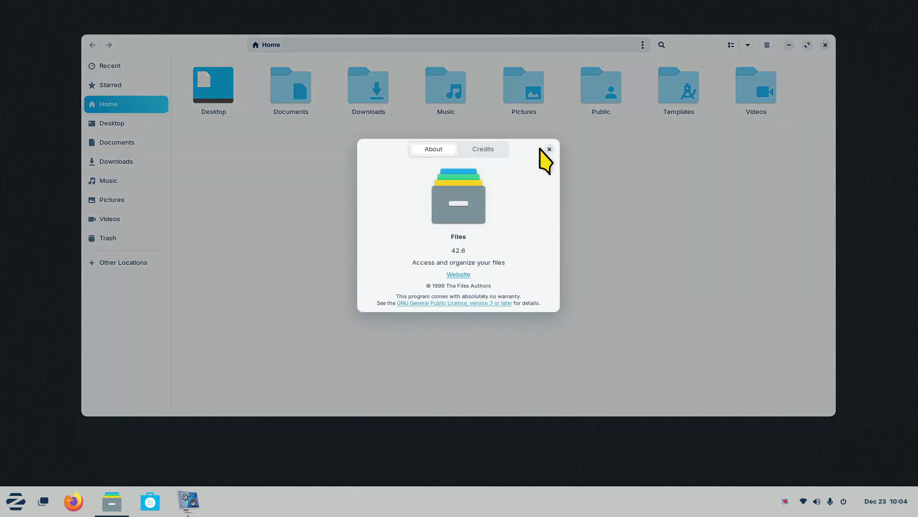
Close the About Files information and review all three pages of the Files keyboard shortcuts
left_click(549, 149)
left_click(767, 45)
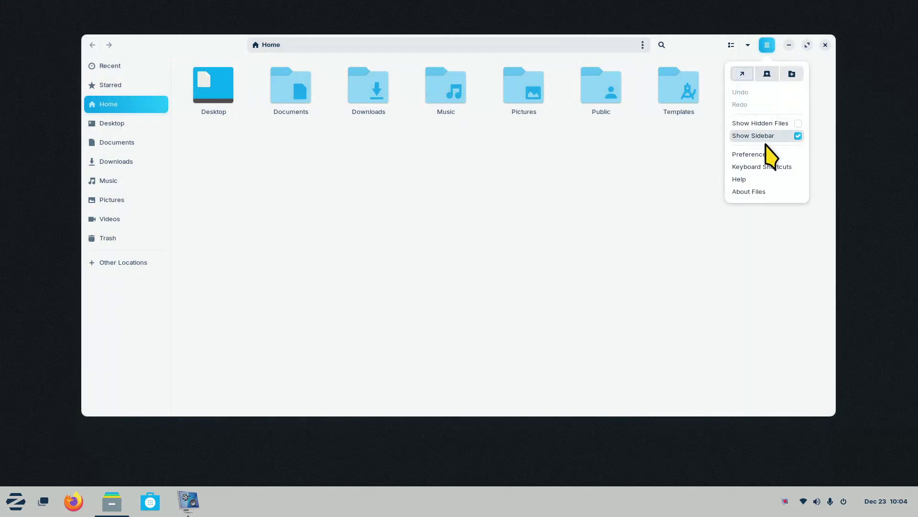
left_click(787, 167)
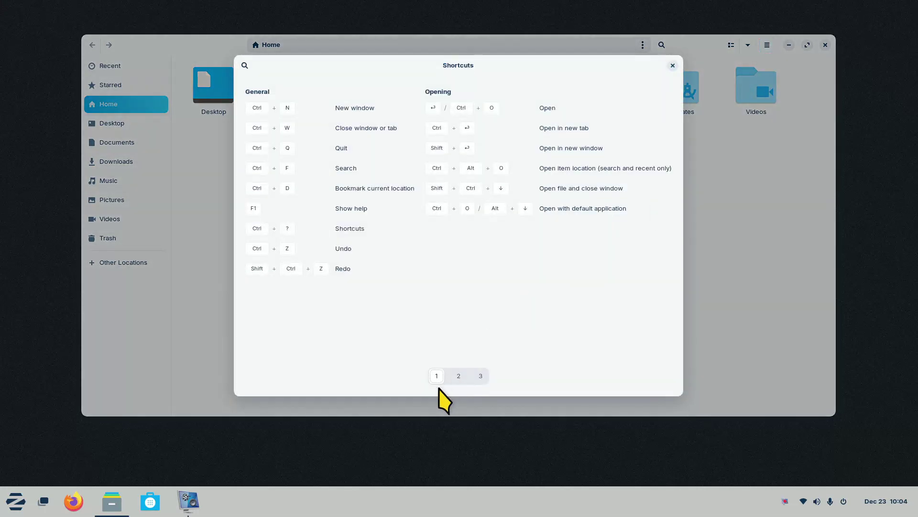
left_click(458, 376)
left_click(478, 376)
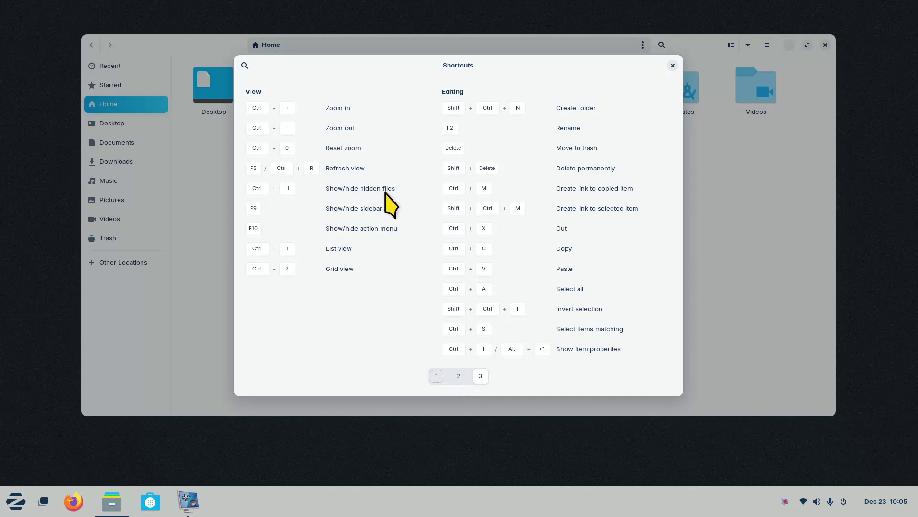
left_click(673, 67)
Show hidden items in the Home folder to locate .icons, and select the usr folder under Computer
key("ctrl+h")
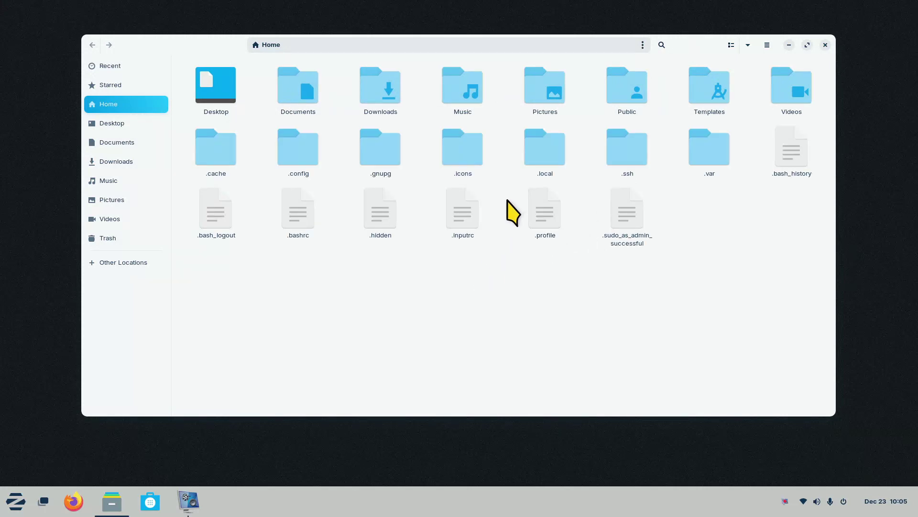
left_click(464, 152)
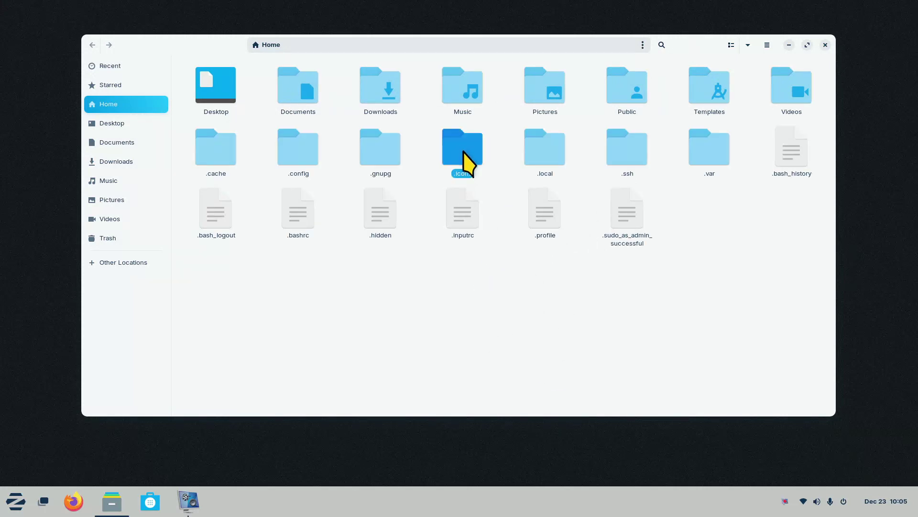
left_click(111, 262)
left_click(224, 88)
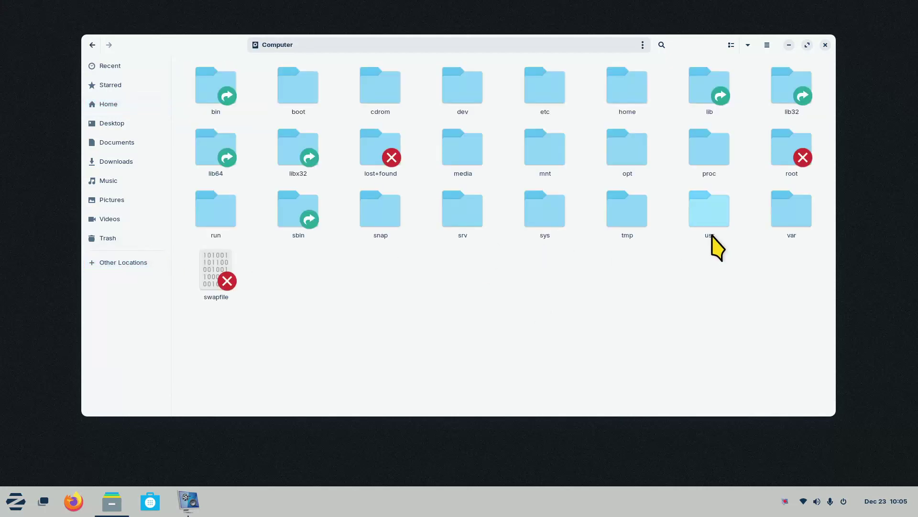
left_click(712, 217)
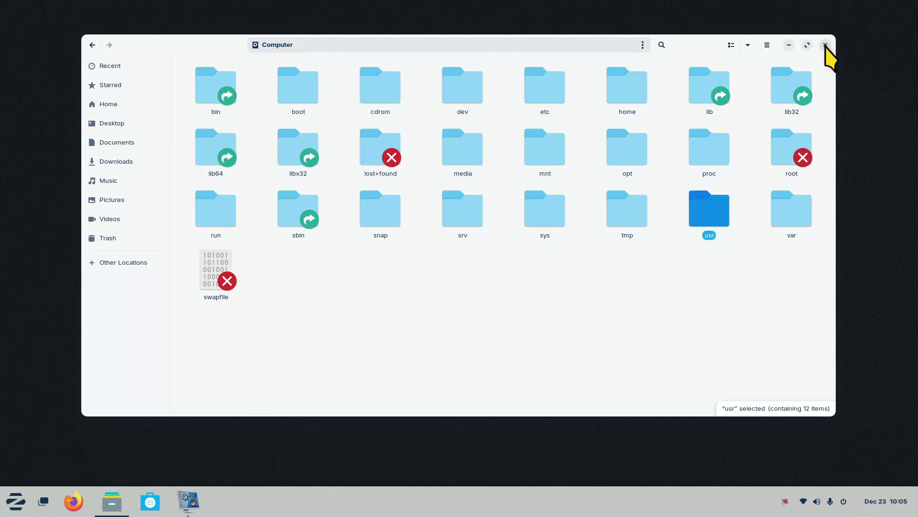
Return to the Home folder and hide the hidden items again
left_click(114, 105)
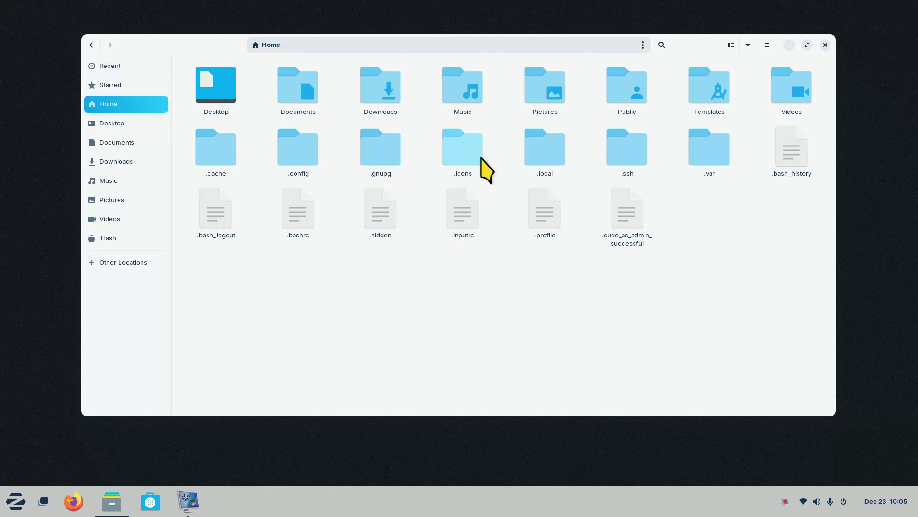
key("ctrl+h")
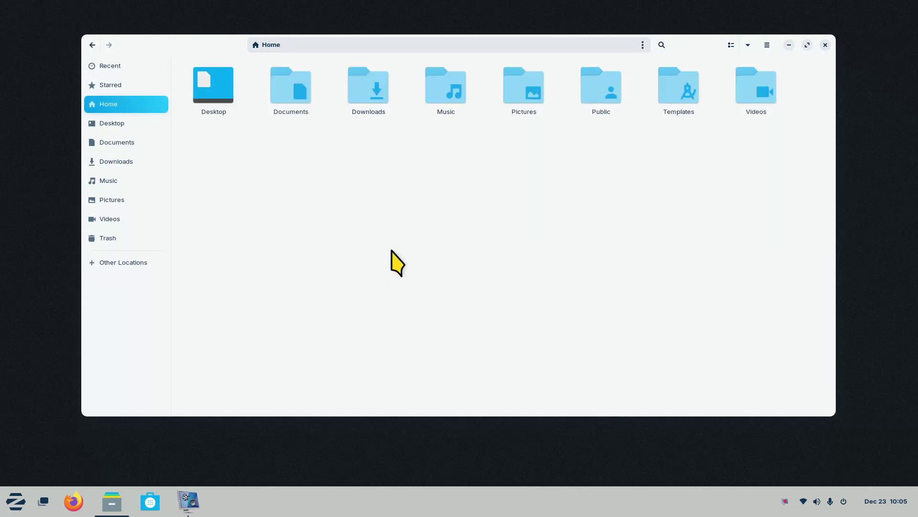
Test enlarging and shrinking the folder icons in the Home folder
key("ctrl+plus")
key("ctrl+plus")
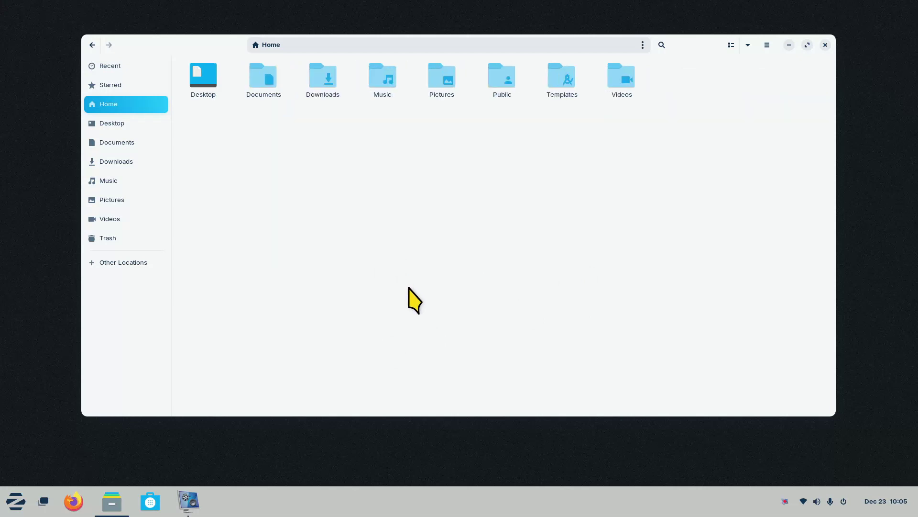
key("ctrl+minus")
key("ctrl+minus")
key("ctrl+plus")
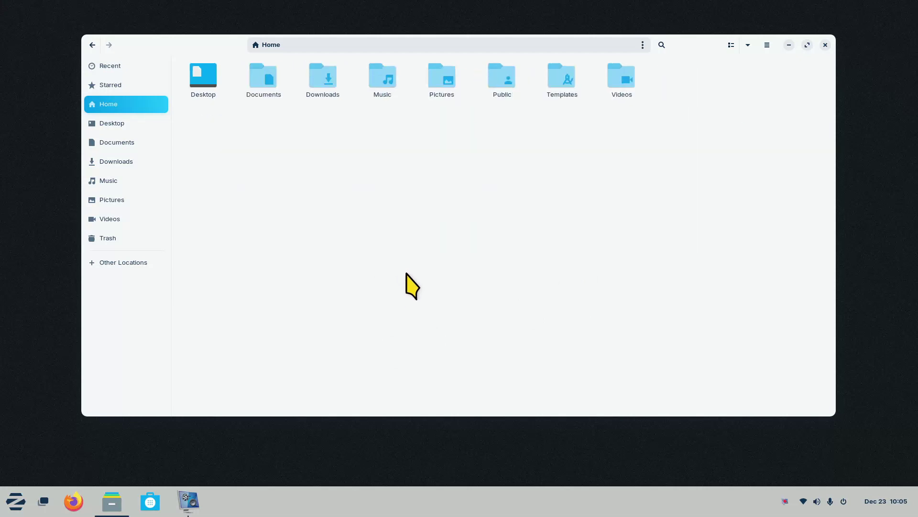
key("ctrl+plus")
key("ctrl+minus")
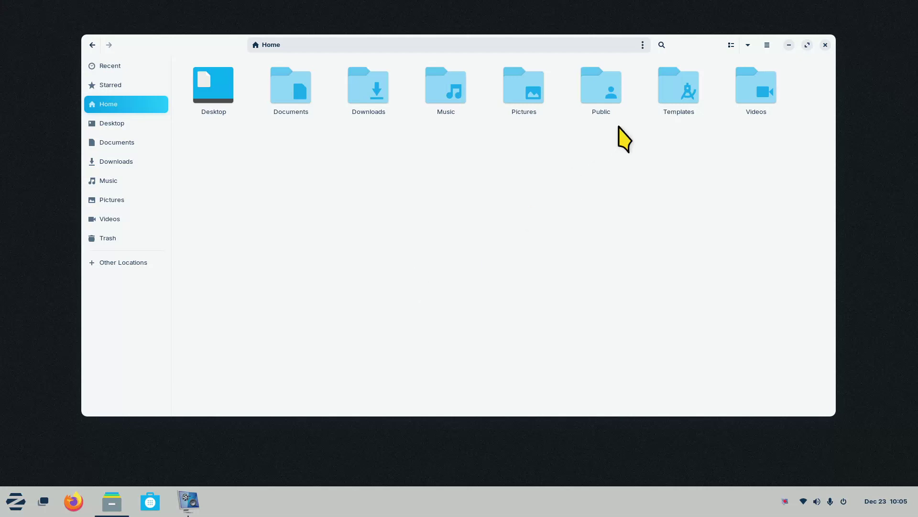
Open the Pictures folder and enlarge its thumbnails after comparing sizes and checking the zoom and sort options
double_click(527, 81)
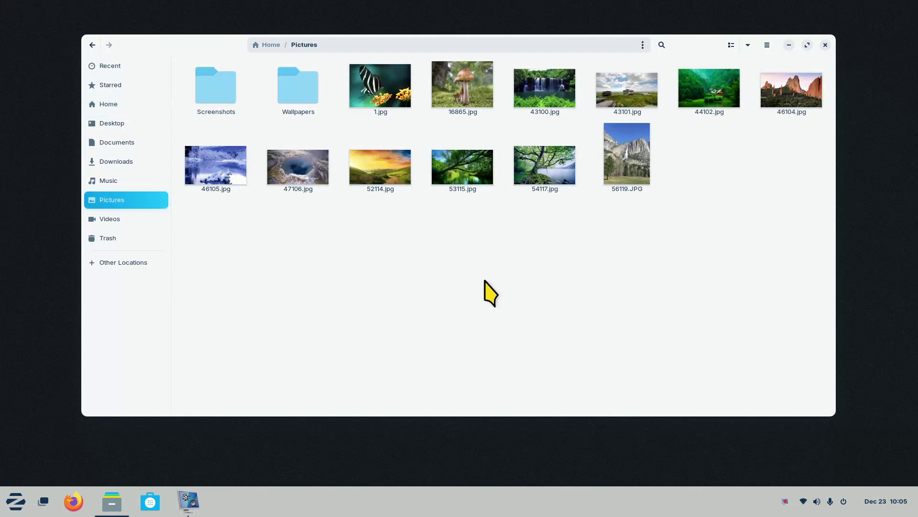
key("ctrl+minus")
key("ctrl+plus")
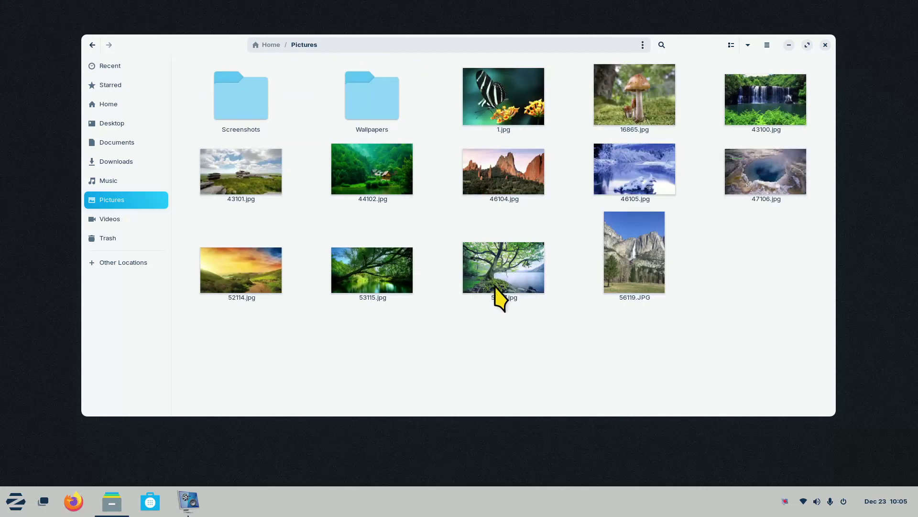
left_click(749, 45)
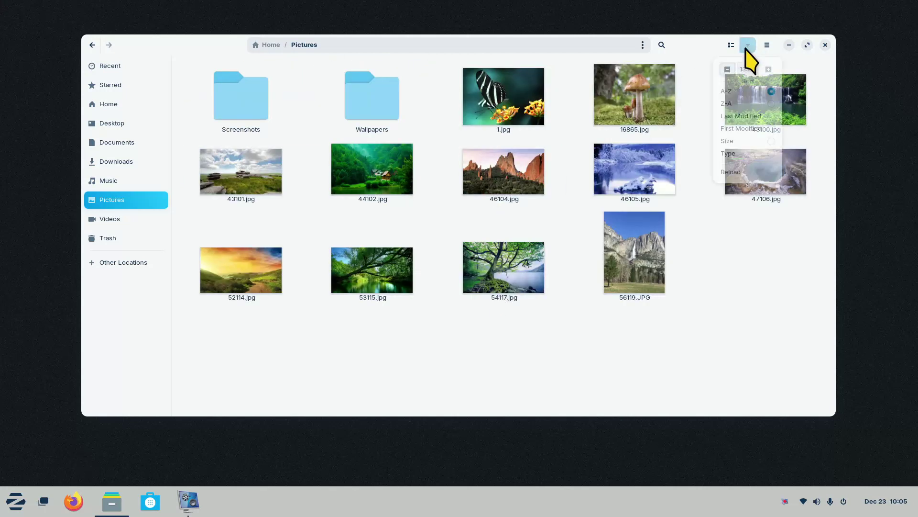
left_click(429, 362)
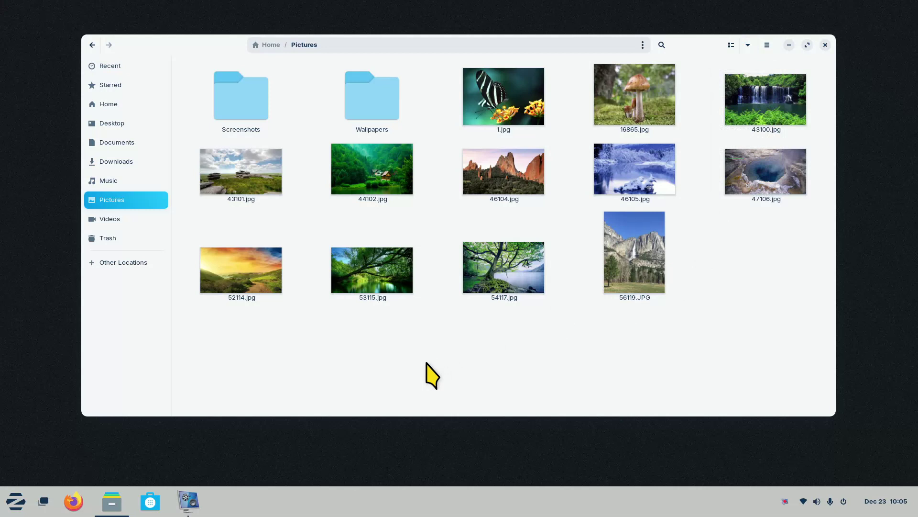
key("ctrl+minus")
key("ctrl+plus")
key("ctrl+minus")
key("ctrl+plus")
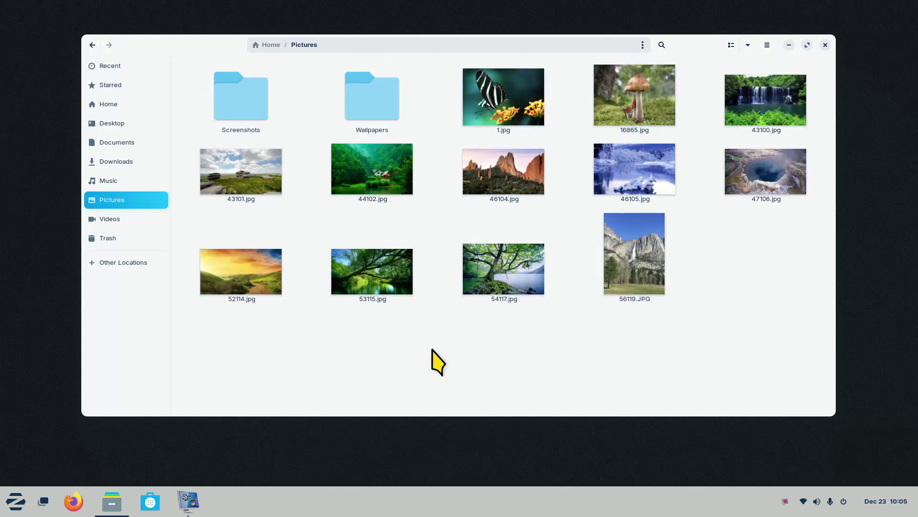
Preview 1.jpg and 44102.jpg in turn at full screen, closing each preview
left_click(509, 101)
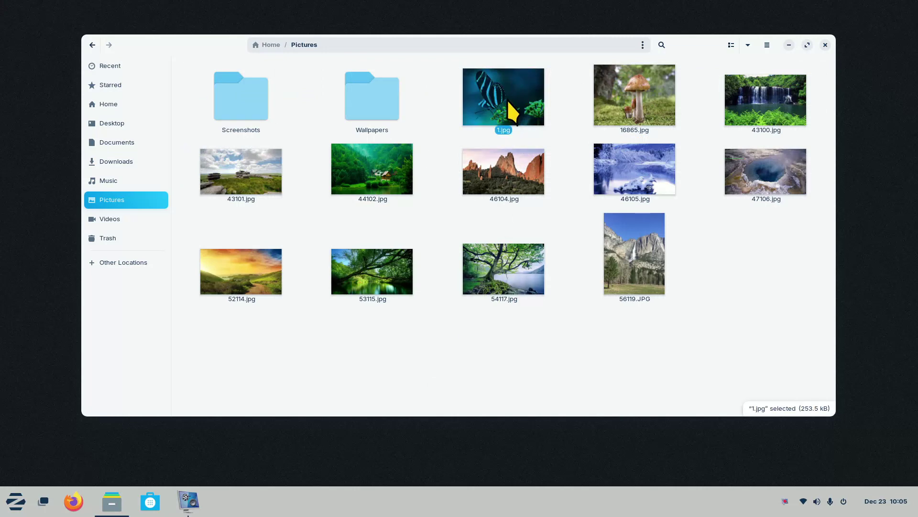
key("space")
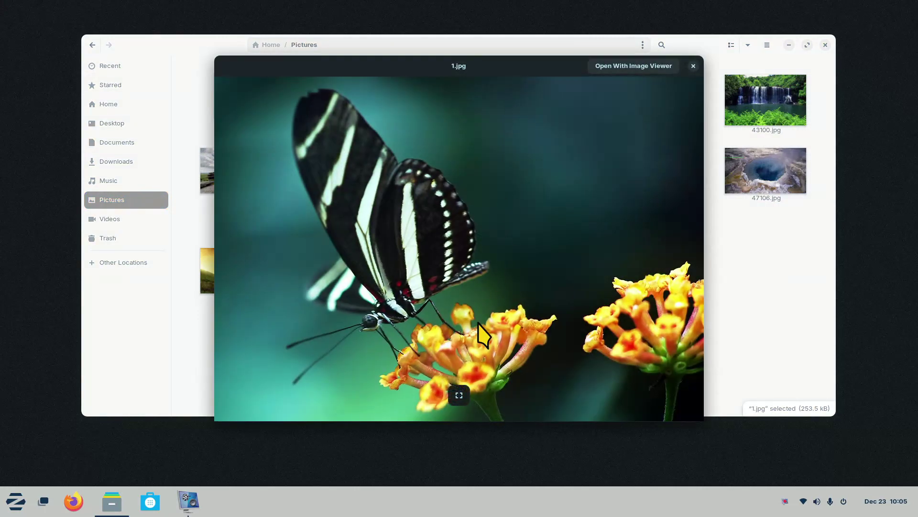
left_click(462, 392)
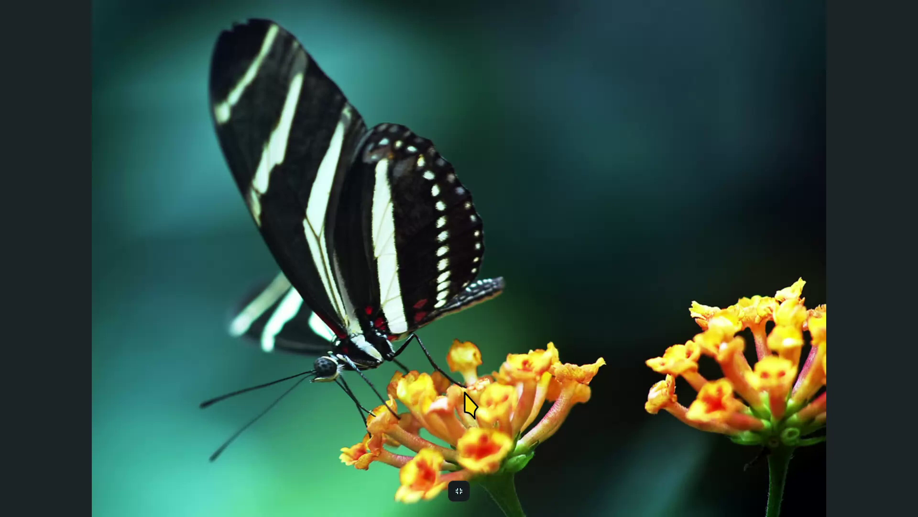
key("Escape")
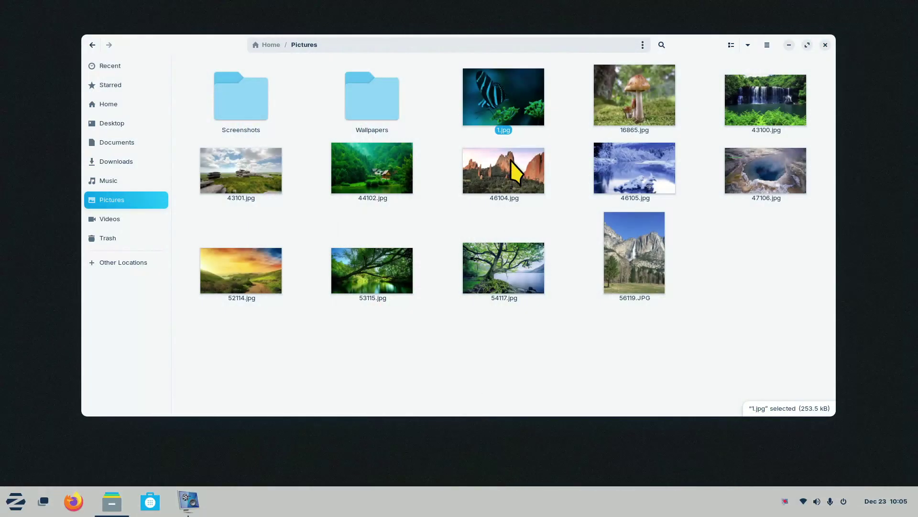
left_click(377, 185)
key("space")
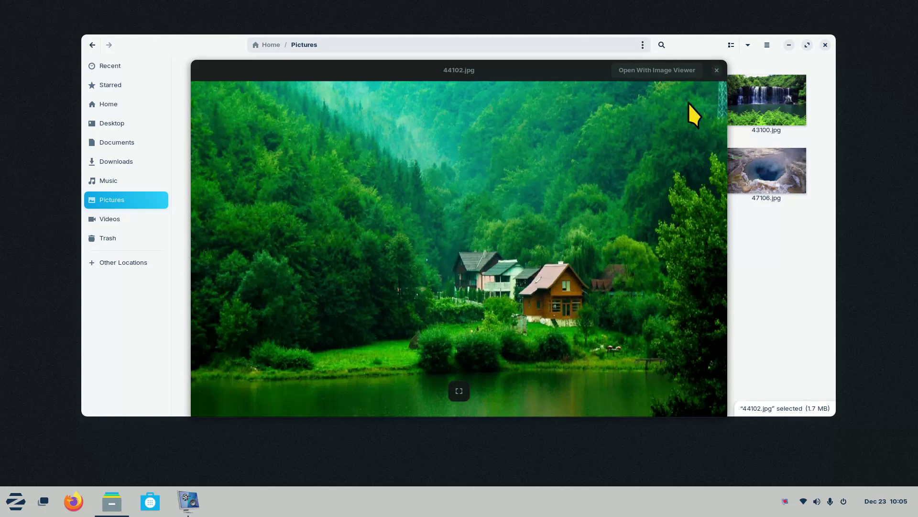
left_click(459, 391)
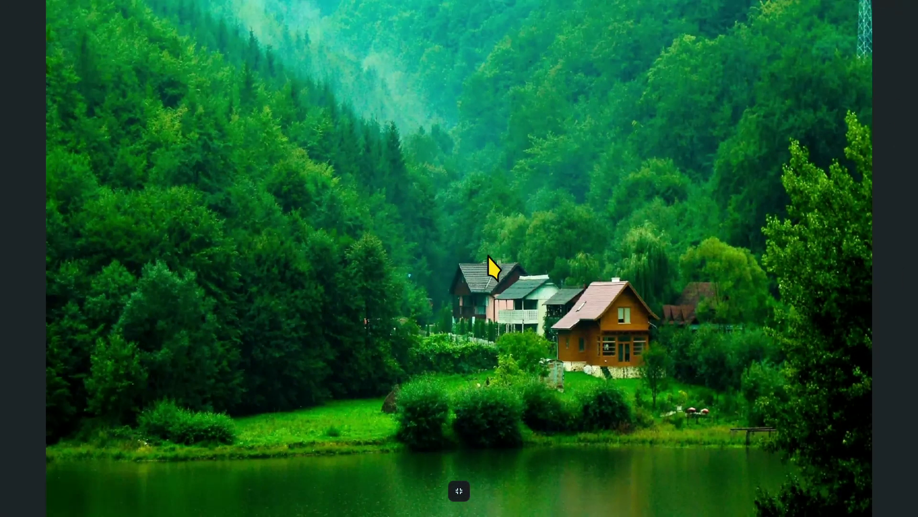
key("space")
Preview 53115.jpg briefly and check its file actions for the Set As Wallpaper option
left_click(407, 287)
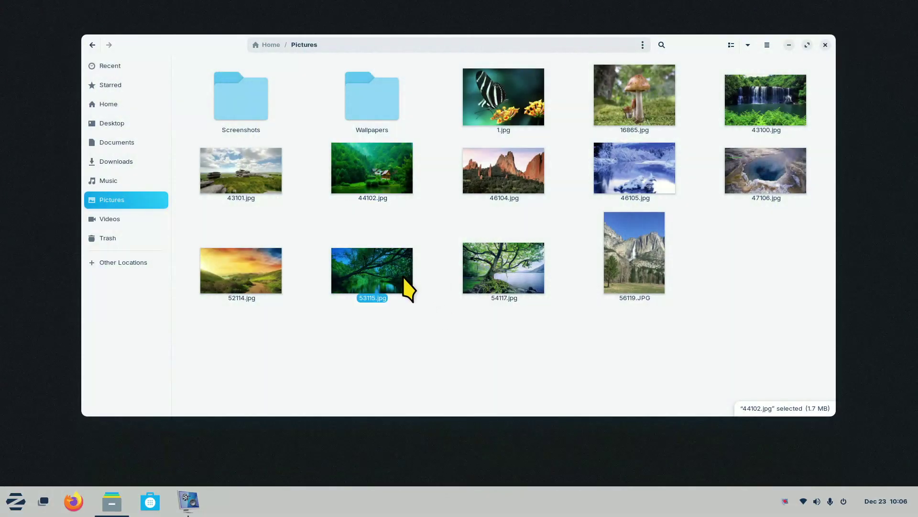
key("space")
key("space")
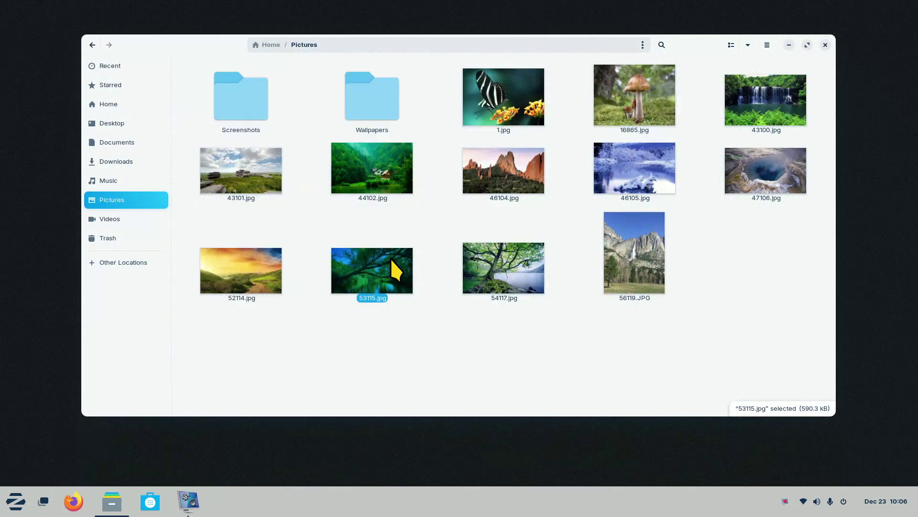
right_click(367, 260)
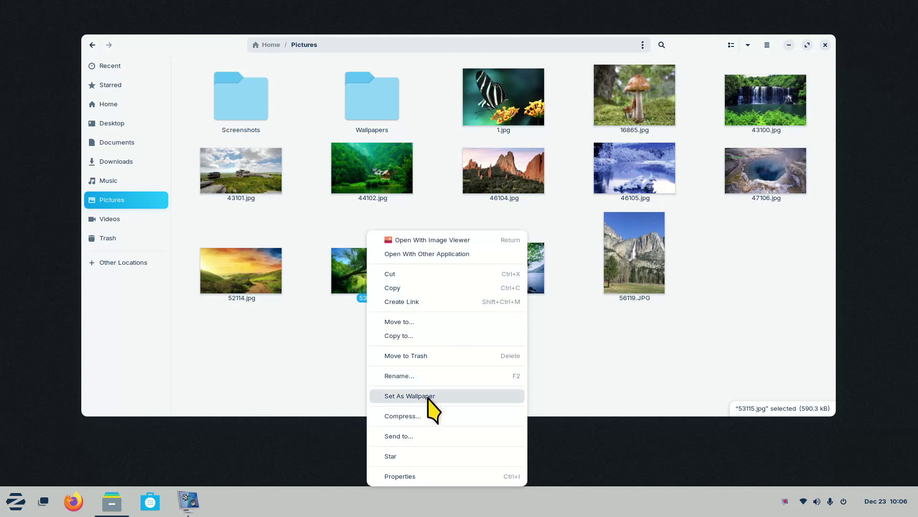
left_click(625, 375)
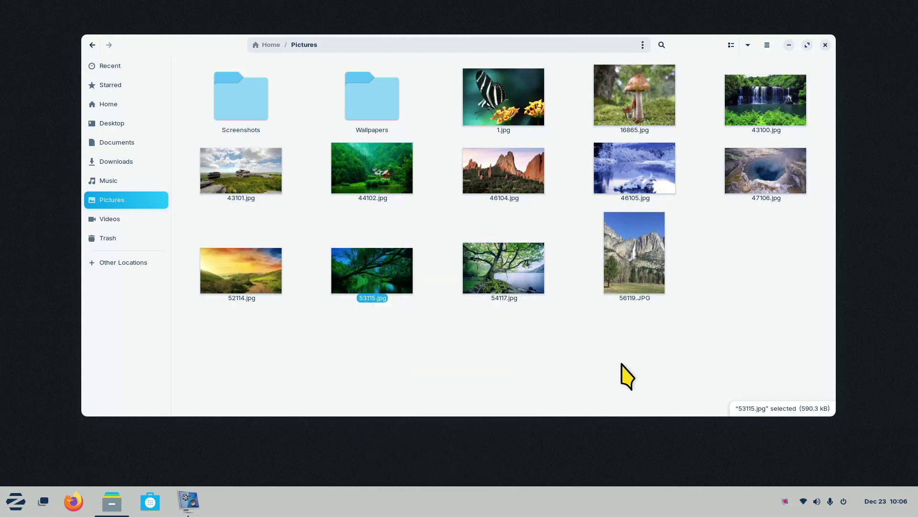
Preview 56119.JPG and examine its image details in the file properties
left_click(639, 256)
key("space")
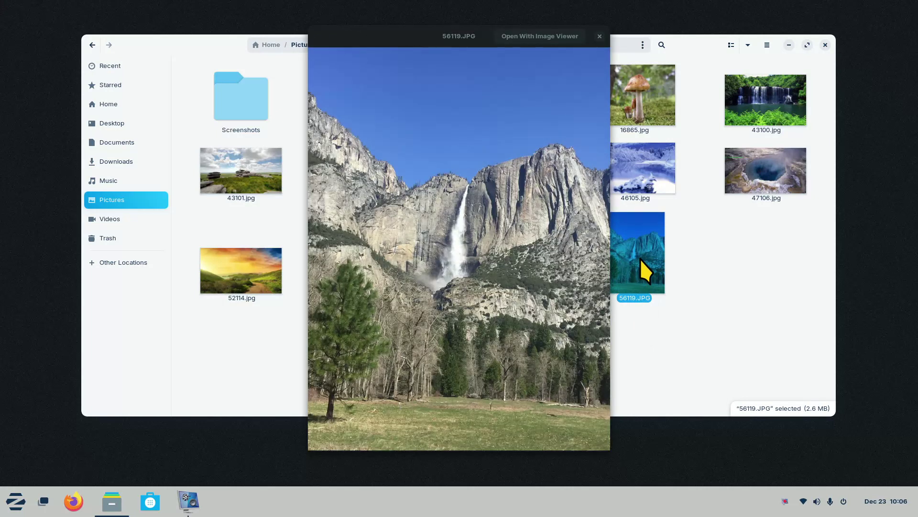
key("space")
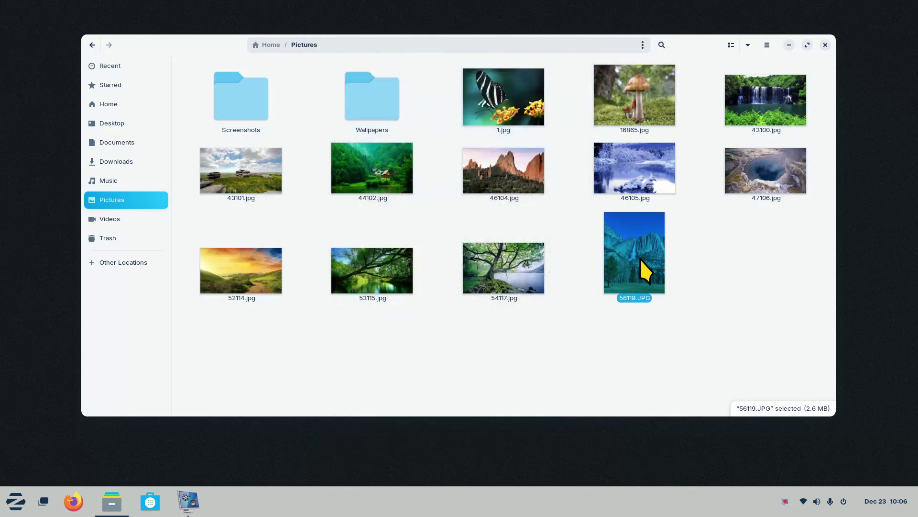
right_click(640, 258)
left_click(737, 248)
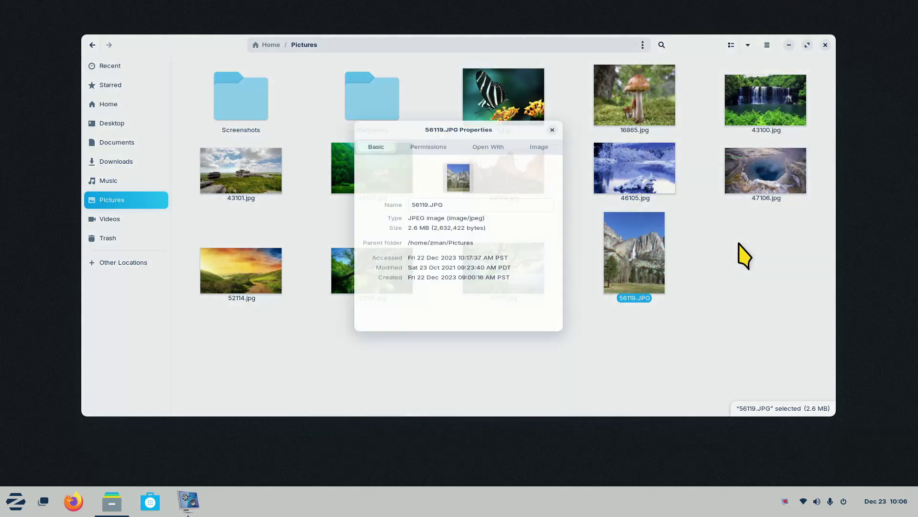
left_click(539, 137)
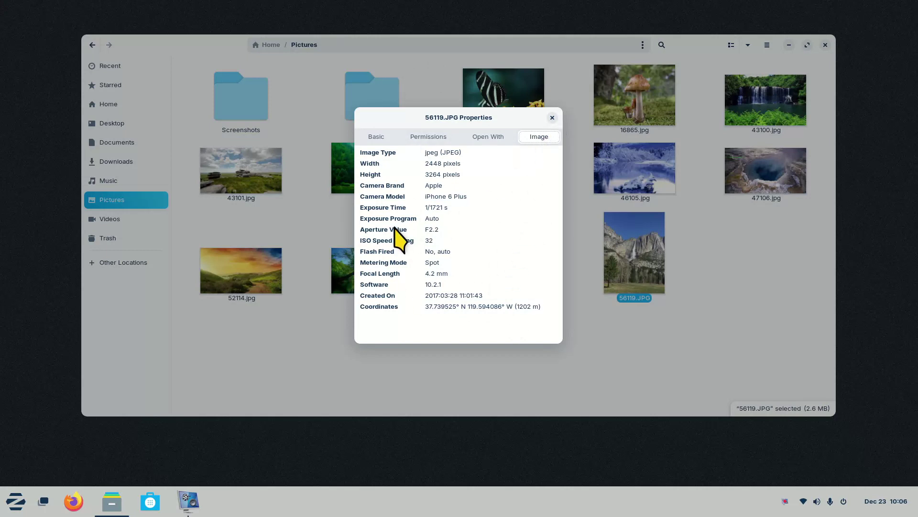
left_click(552, 118)
Review the file actions available for 44102.jpg without applying any, and select the Screenshots folder
right_click(372, 180)
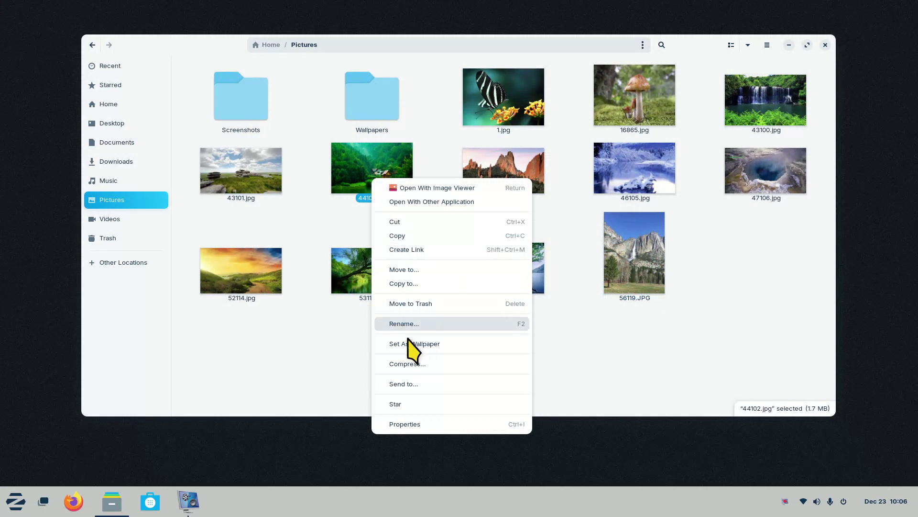
key("Escape")
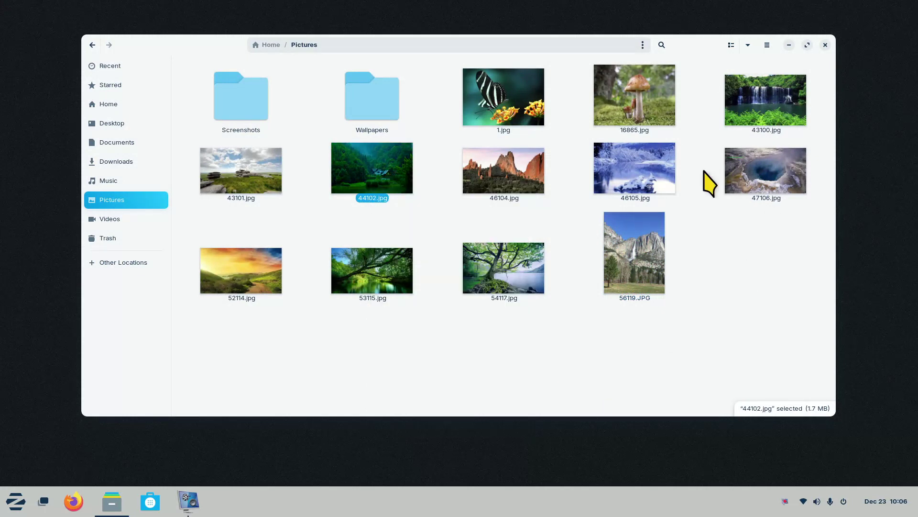
left_click(405, 371)
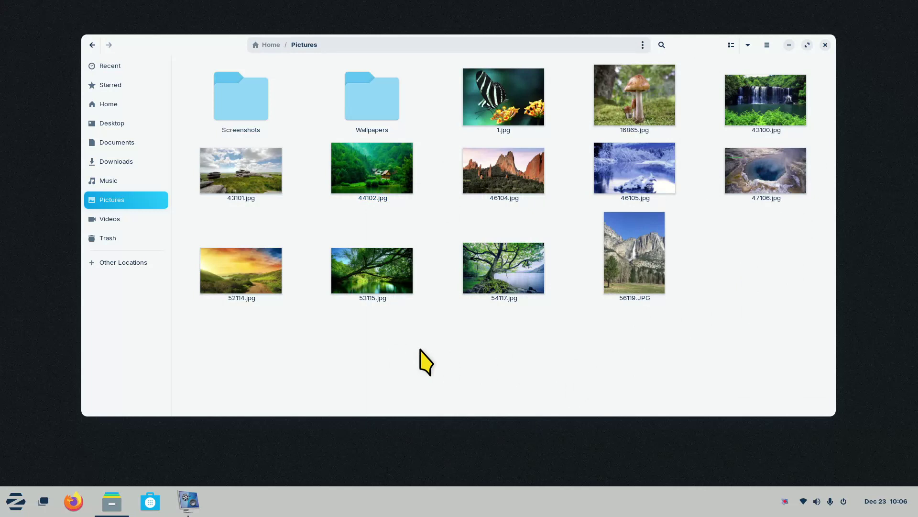
left_click(245, 113)
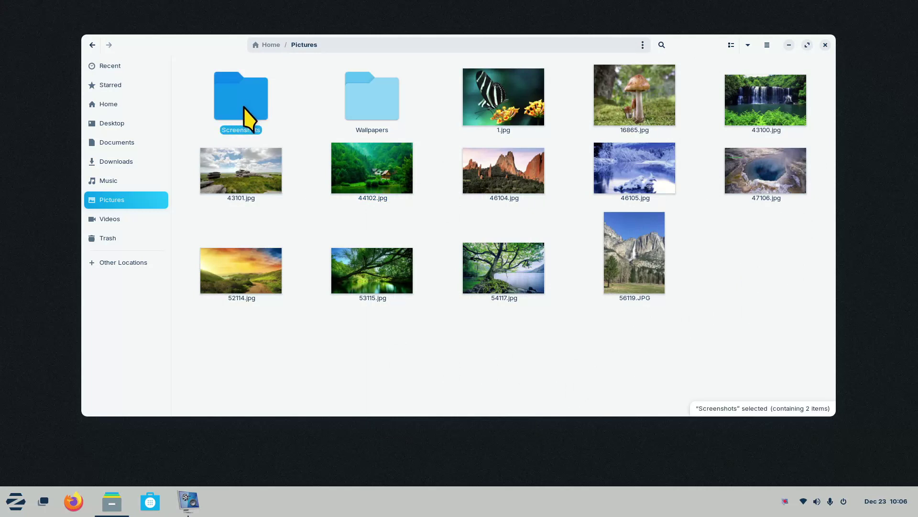
Preview 16865.jpg from the Pictures folder, and close the preview
left_click(404, 353)
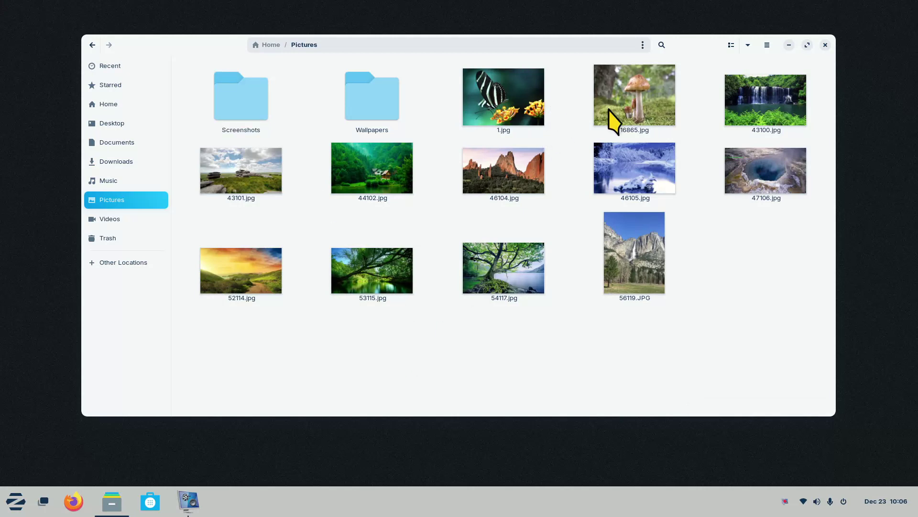
left_click(636, 85)
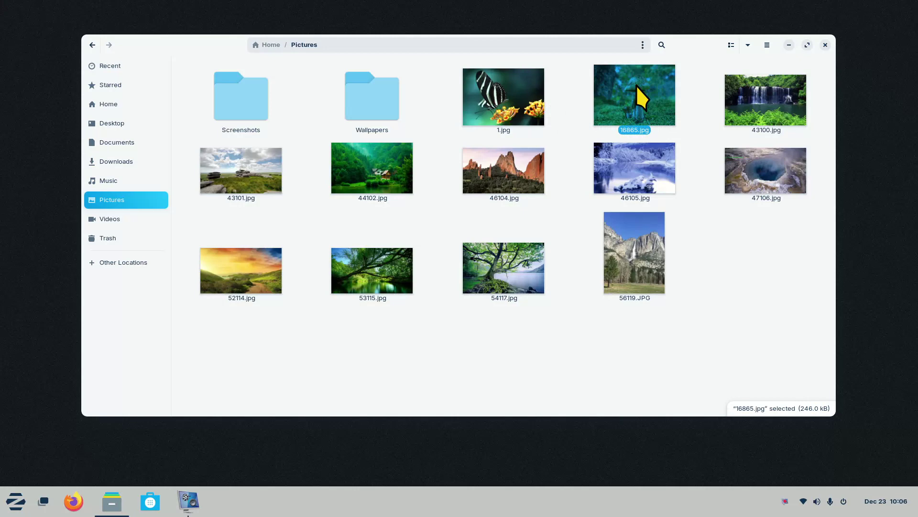
key("space")
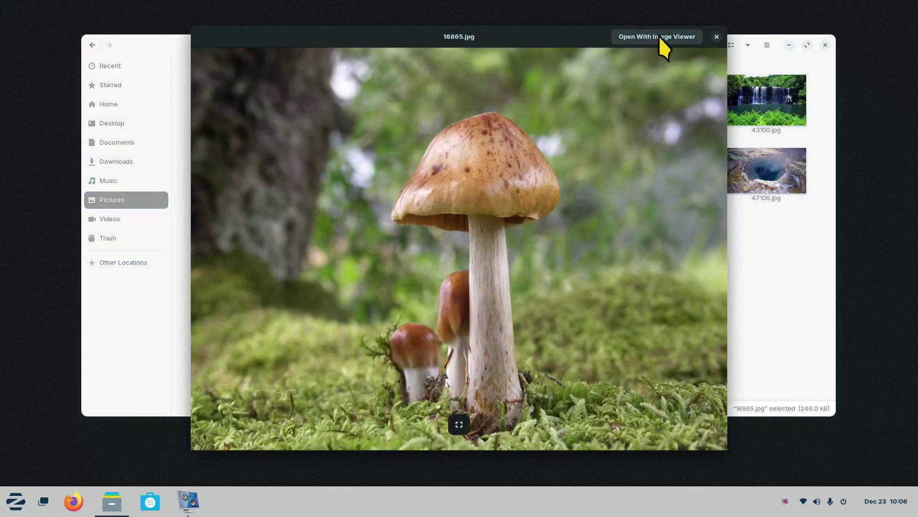
left_click(717, 37)
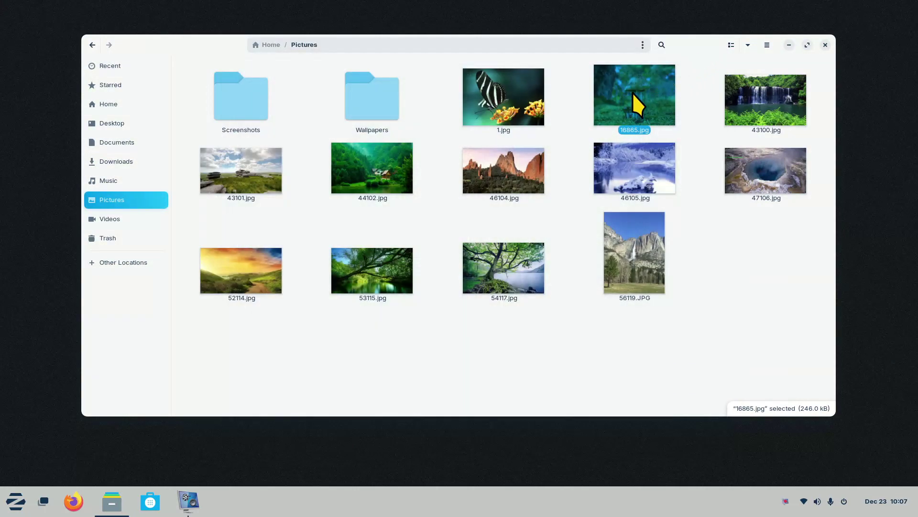
Open 16865.jpg in the image viewer and review the available zoom presets without choosing one
double_click(633, 92)
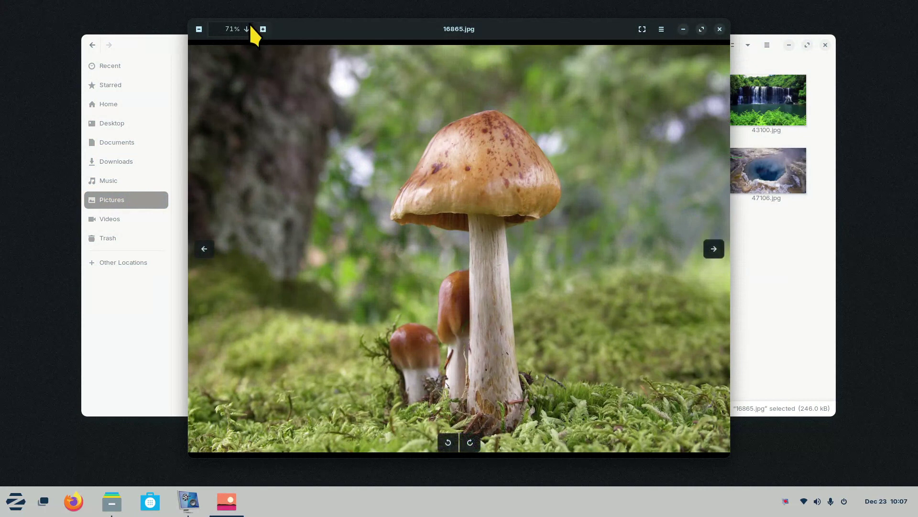
left_click(248, 29)
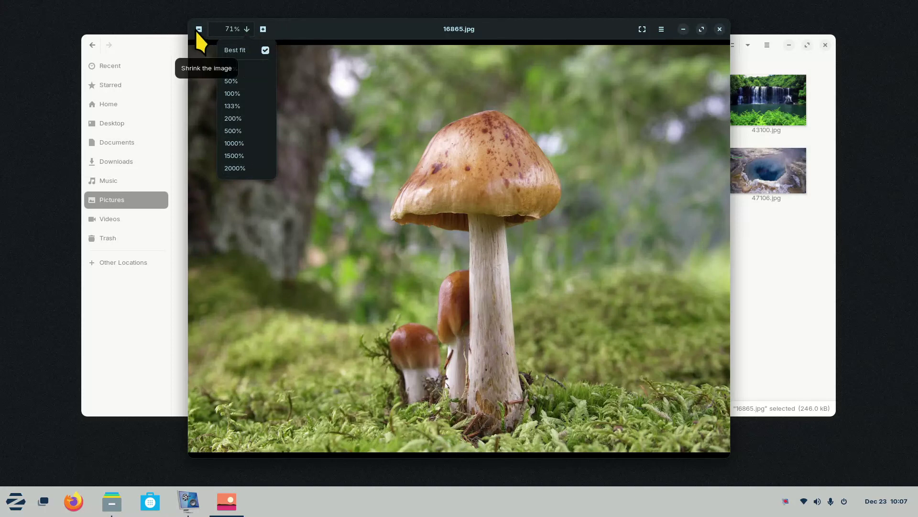
left_click(387, 229)
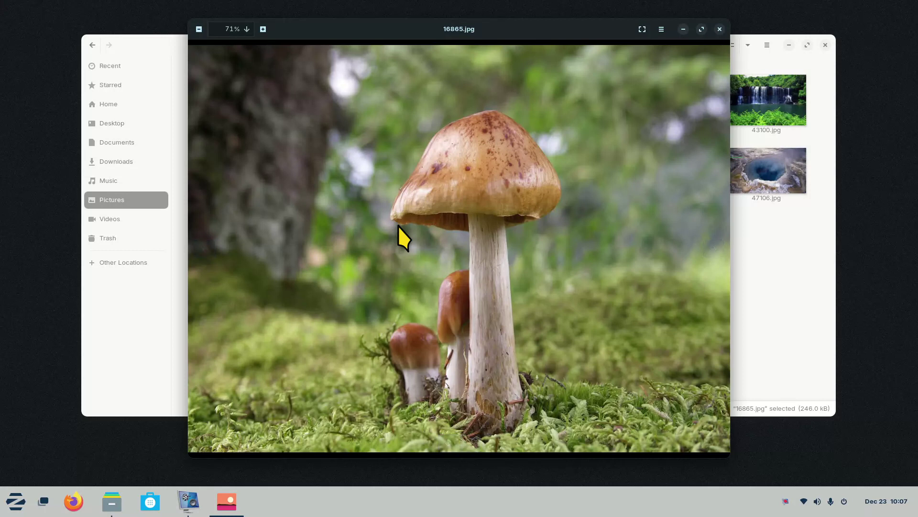
Zoom the mushroom image out to a thumbnail and back in to 141%, pan across its cap, and close the viewer
scroll(398, 225, "down", 5)
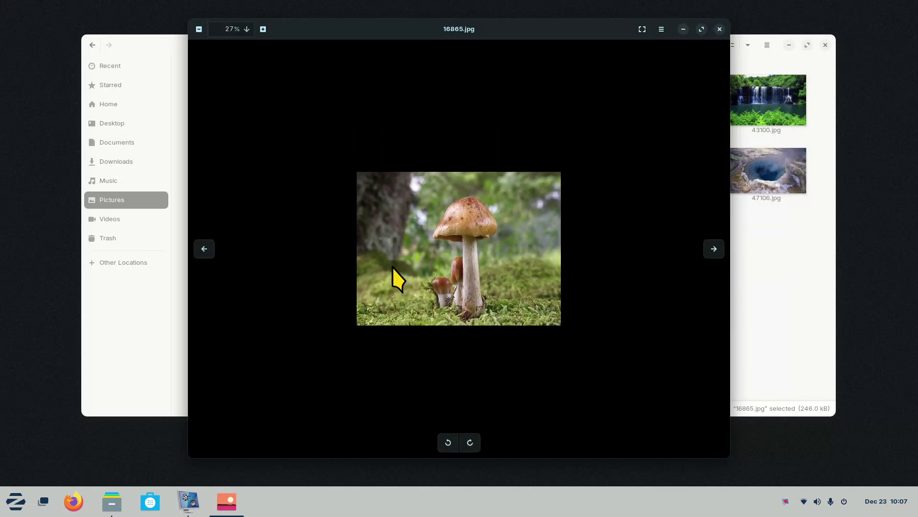
scroll(393, 266, "down", 5)
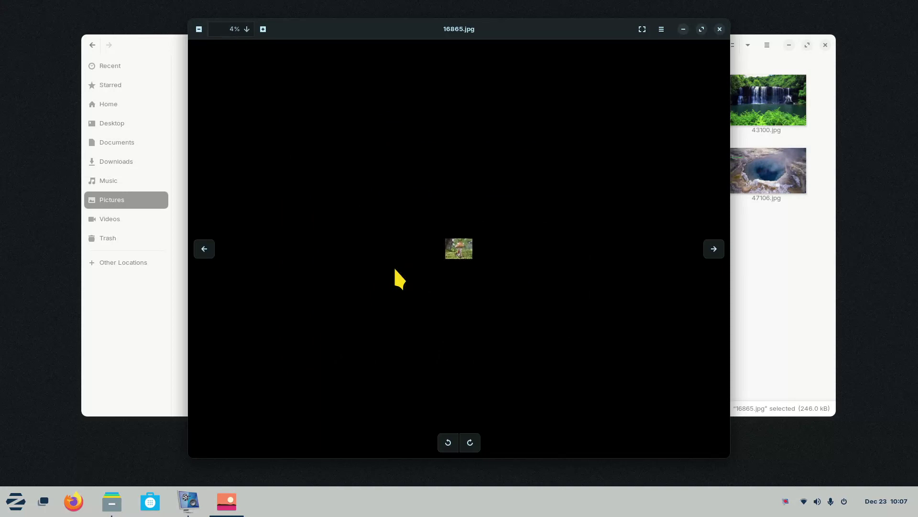
scroll(397, 277, "down", 2)
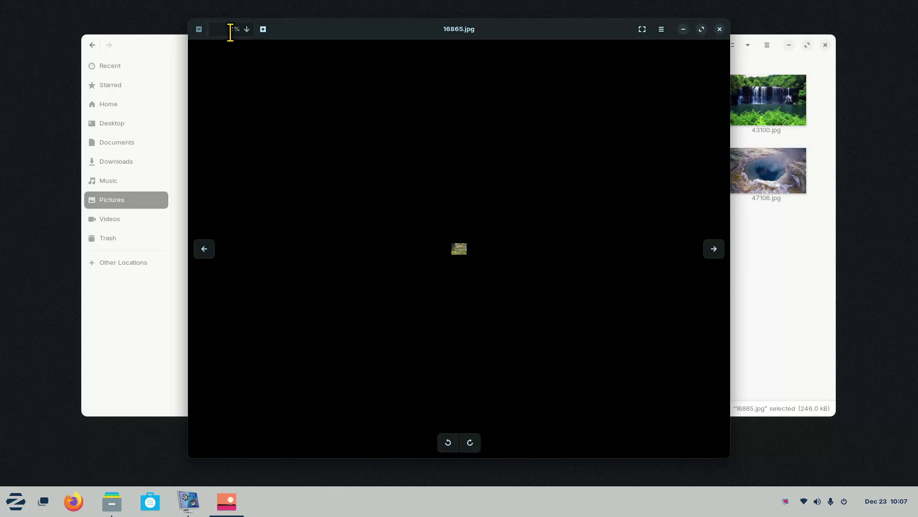
scroll(482, 276, "up", 6)
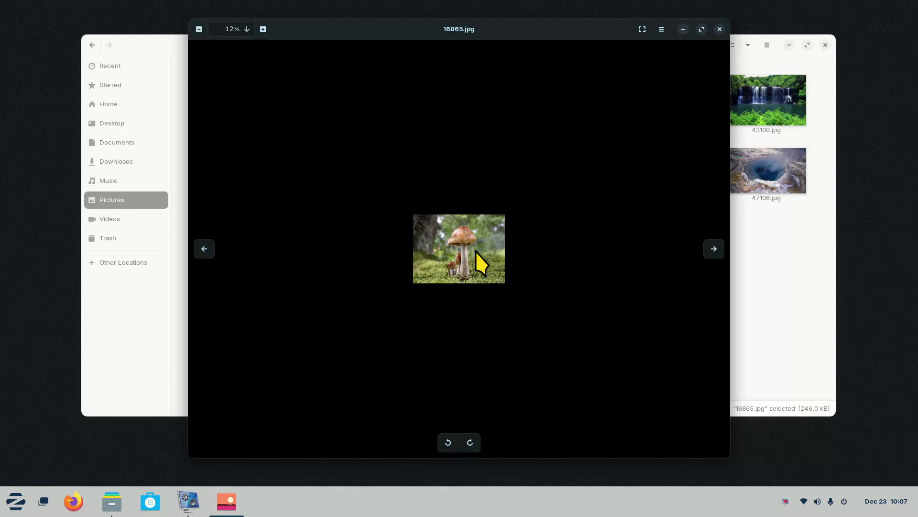
scroll(475, 245, "up", 6)
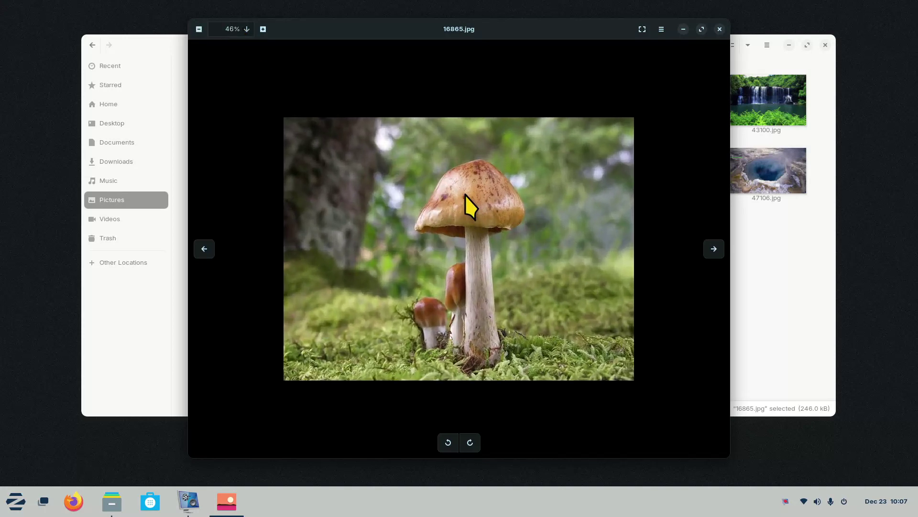
scroll(462, 184, "up", 5)
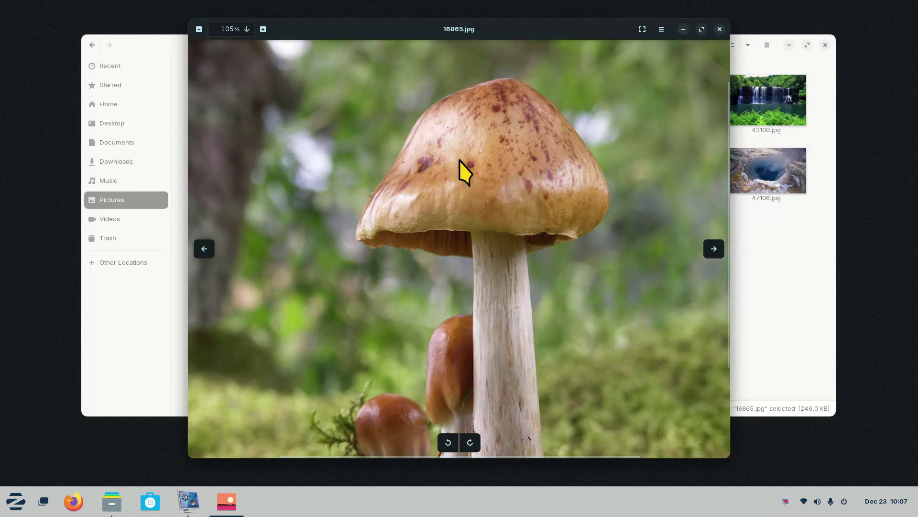
scroll(460, 160, "up", 1)
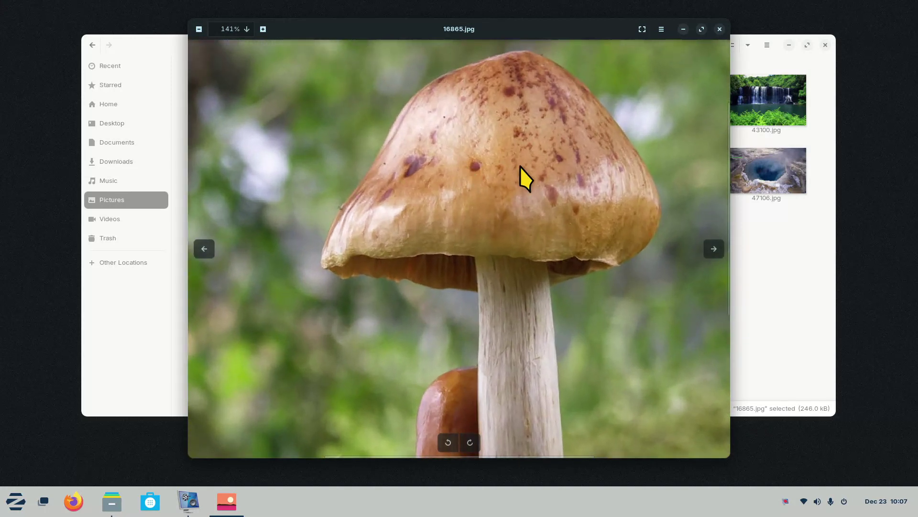
left_click_drag(521, 156, 478, 220)
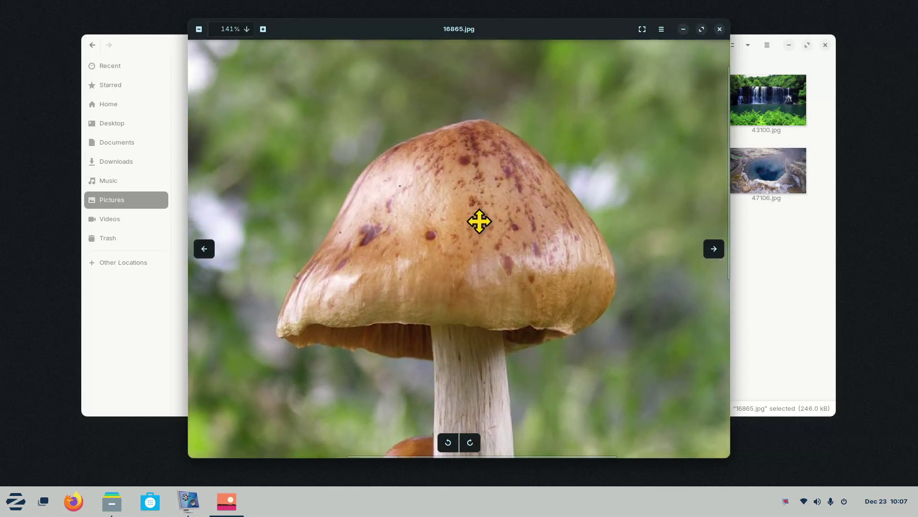
left_click(720, 29)
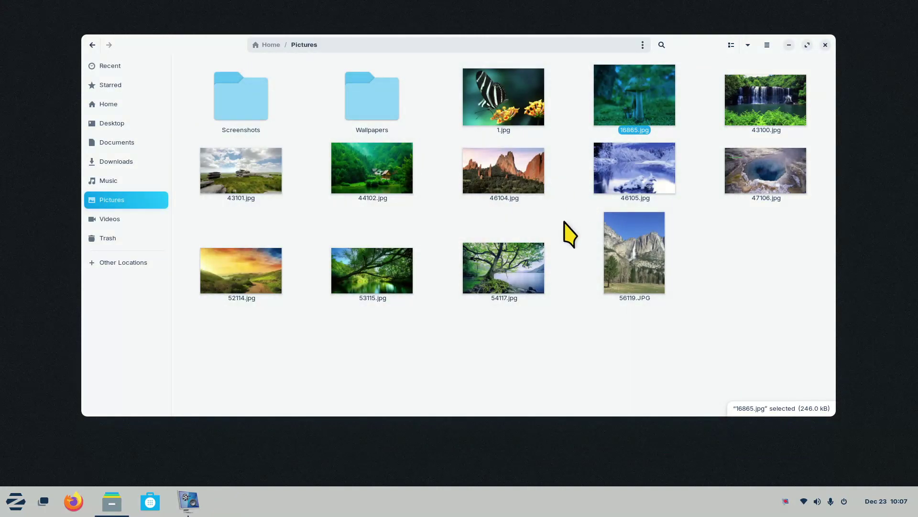
Open S8100_EN.pdf from the Documents folder, browse to page 26, and zoom in to 145.9% on the USB cable diagram
left_click(114, 143)
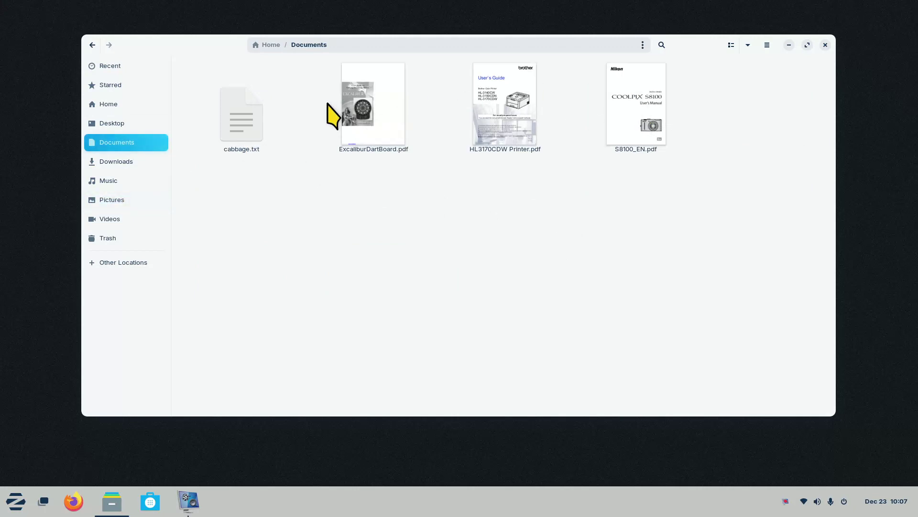
double_click(636, 105)
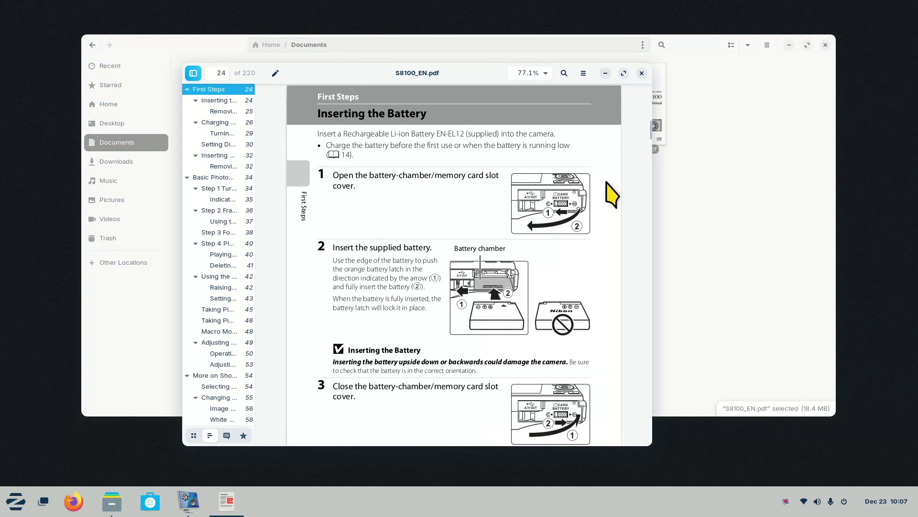
scroll(577, 178, "down", 5)
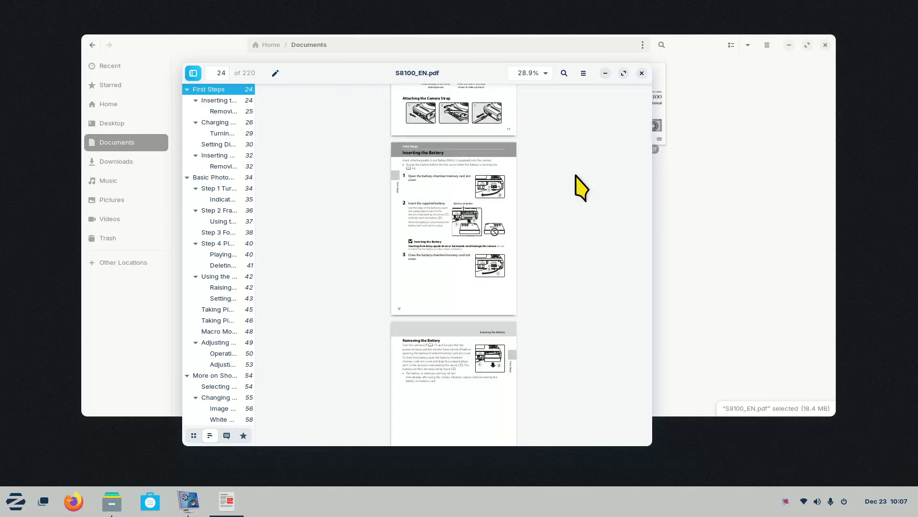
scroll(574, 194, "down", 8)
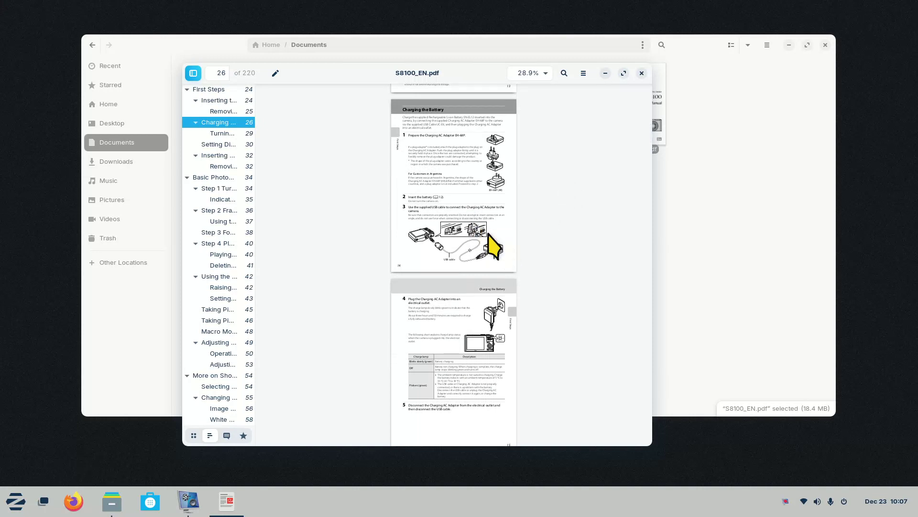
scroll(493, 247, "up", 9)
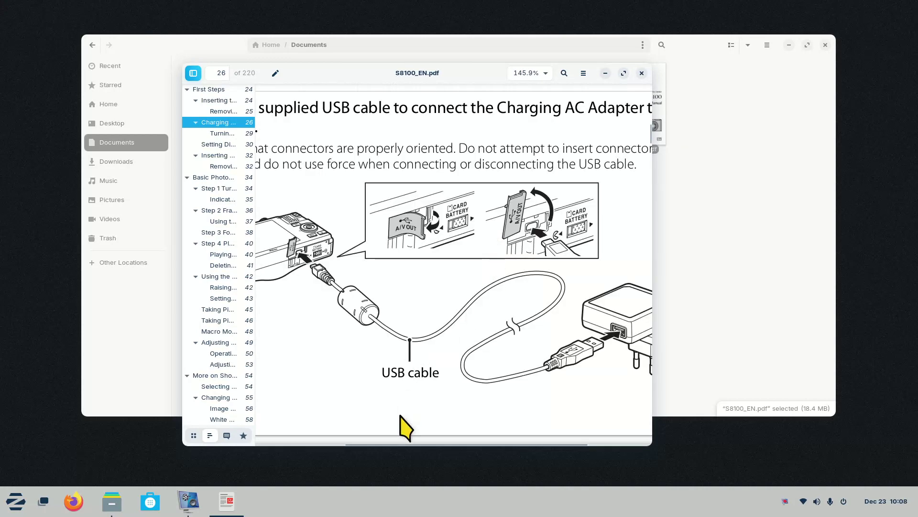
mouse_move(395, 443)
left_mouse_down()
mouse_move(355, 445)
mouse_move(405, 440)
left_mouse_up()
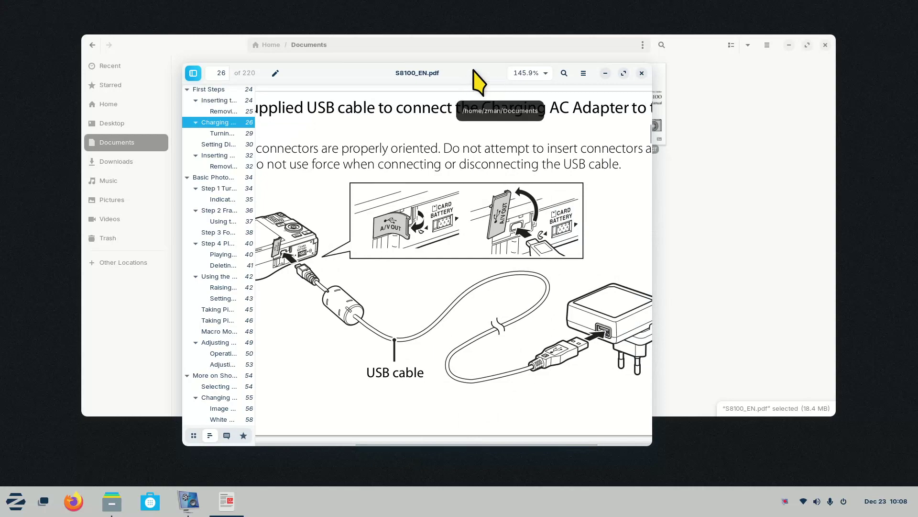
Maximize and restore the PDF window twice, and reposition the restored window over the file manager
double_click(352, 82)
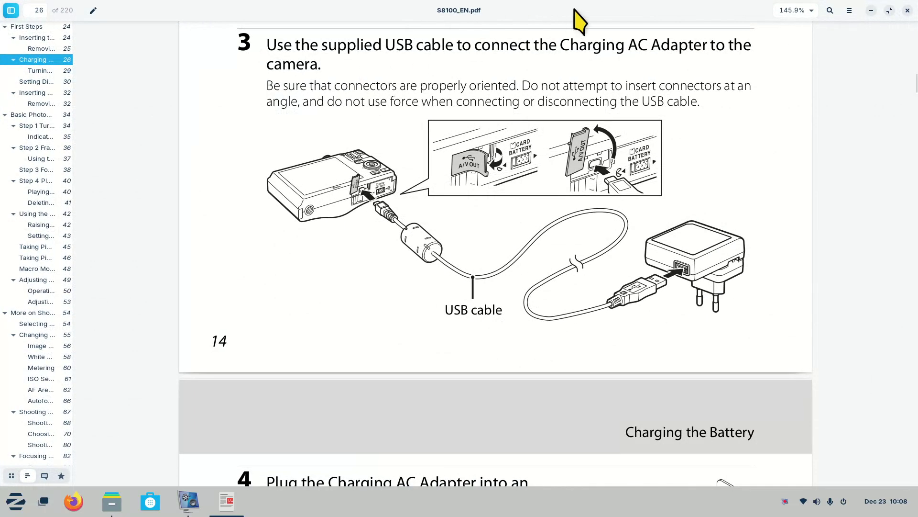
double_click(598, 9)
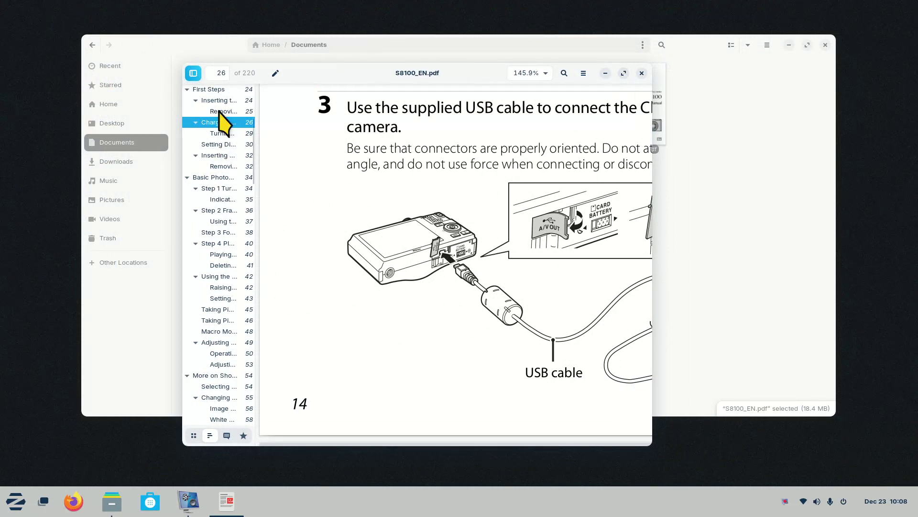
double_click(471, 74)
double_click(548, 17)
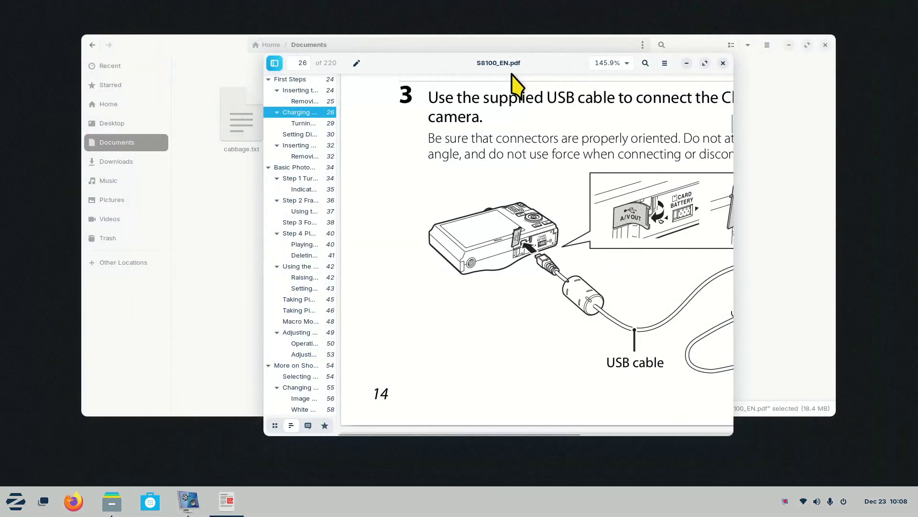
left_click_drag(447, 63, 399, 63)
Review the PDF window's management options, such as Always on Top, without applying any
right_click(450, 61)
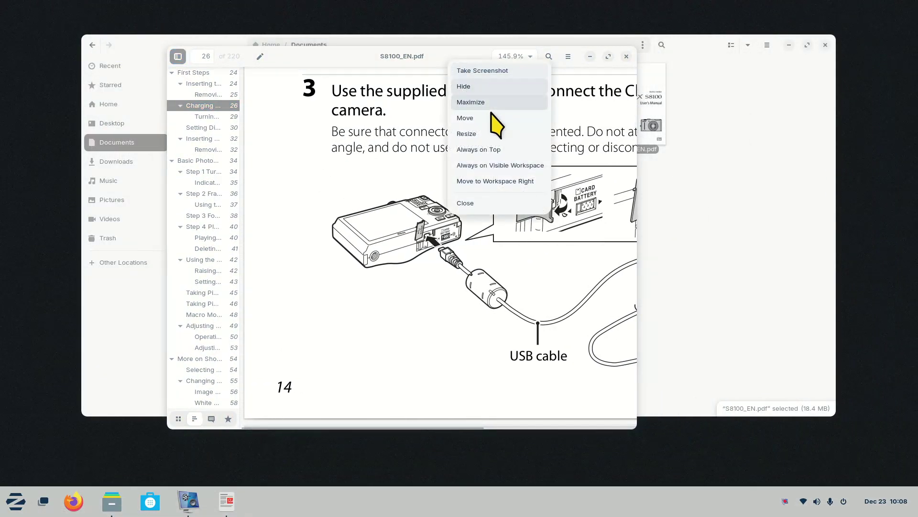
key("Down")
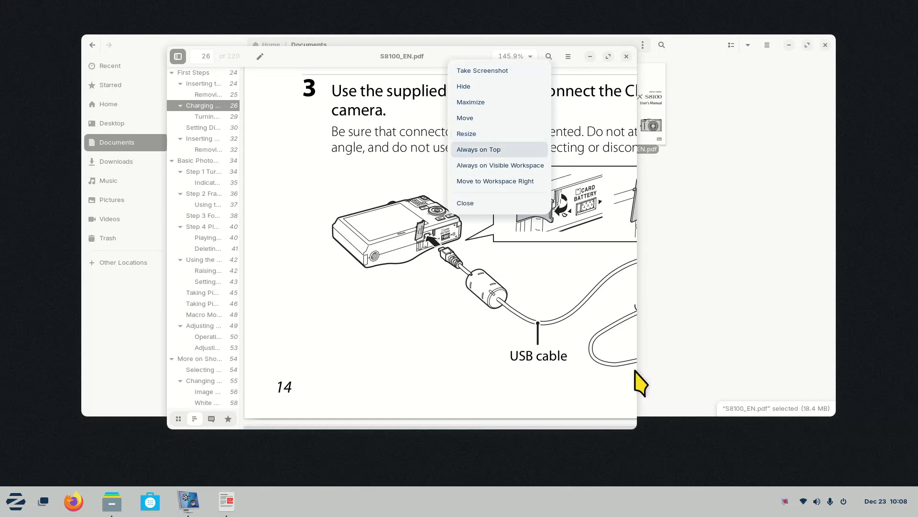
left_click(564, 270)
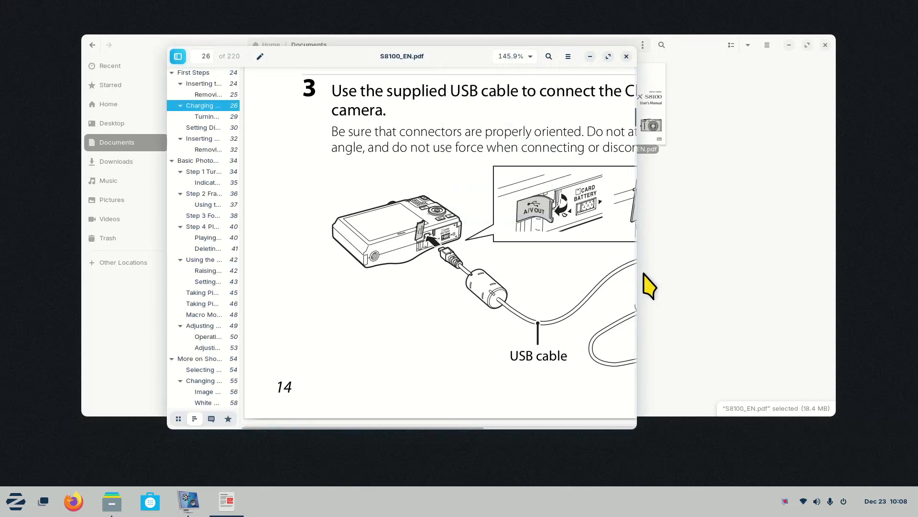
Widen the PDF window to show the full page width, and zoom the document out to 73.7%
left_click_drag(639, 271, 832, 260)
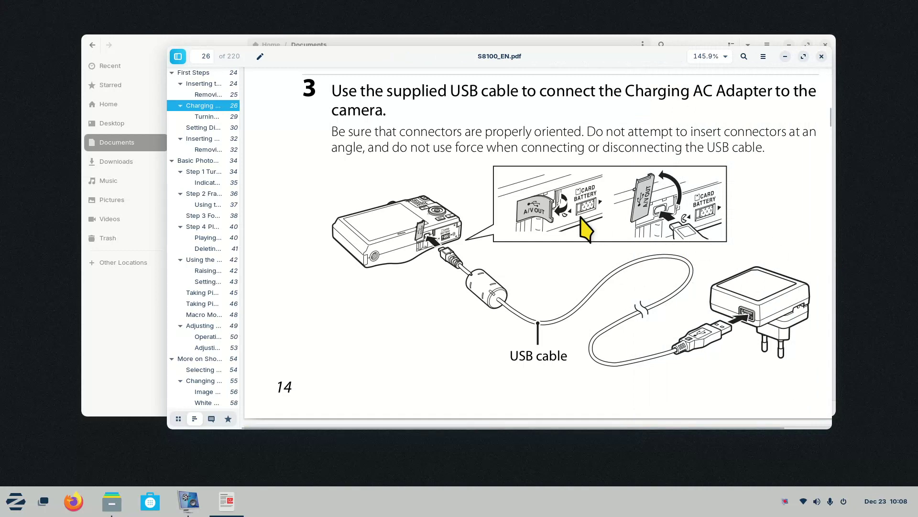
scroll(580, 218, "down", 5, "ctrl")
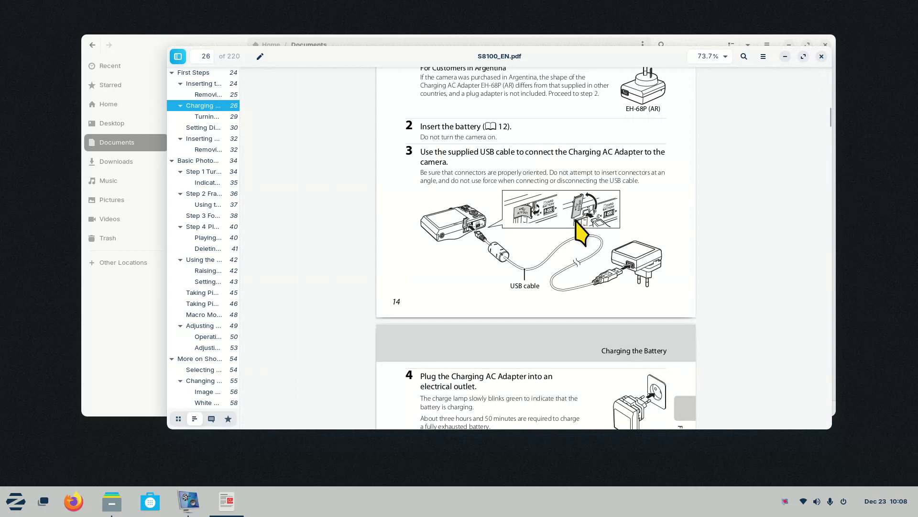
Close the S8100_EN.pdf document and show the desktop
key("ctrl+w")
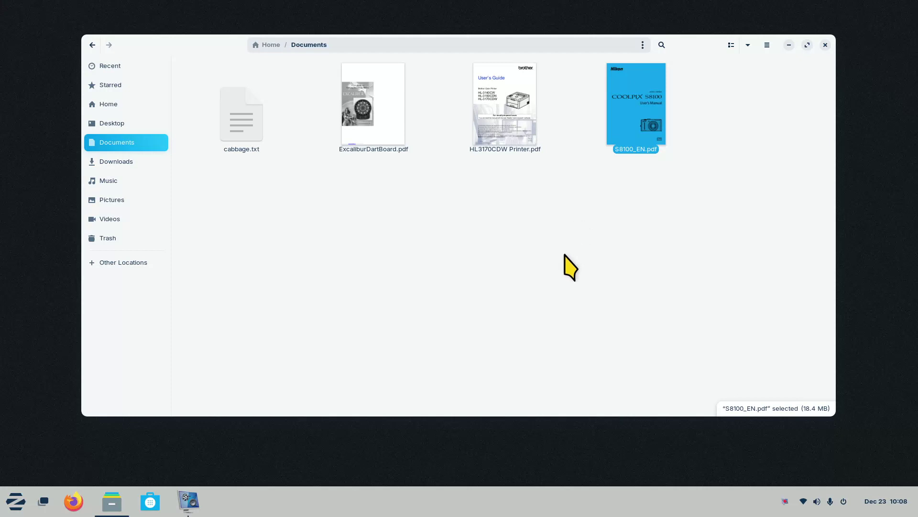
key("super+d")
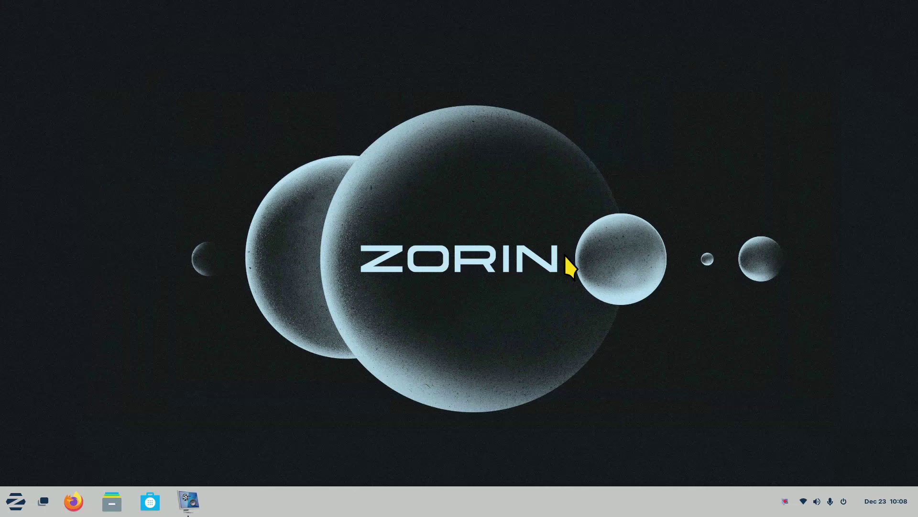